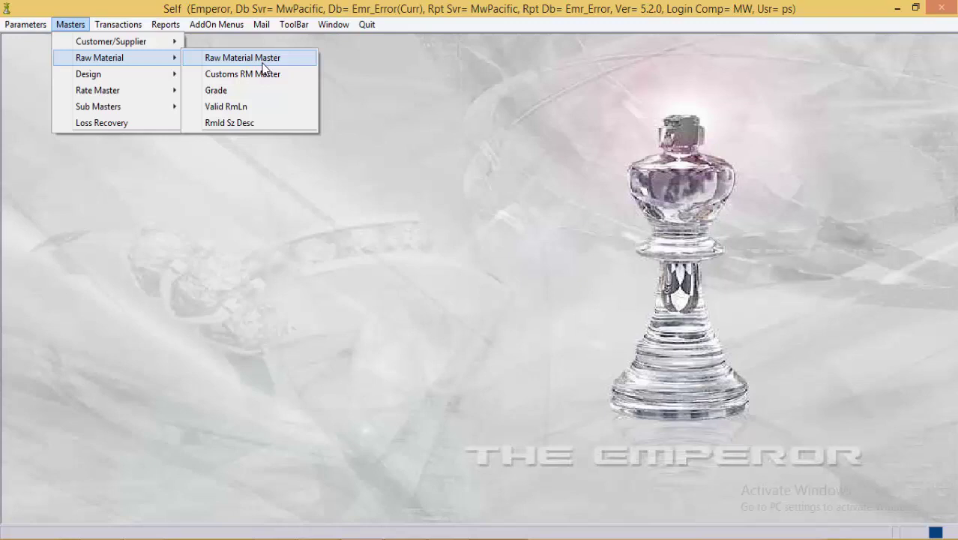
Step: Open the Raw Material Master and choose category D (Diamond) from the raw material category lookup
click(262, 63)
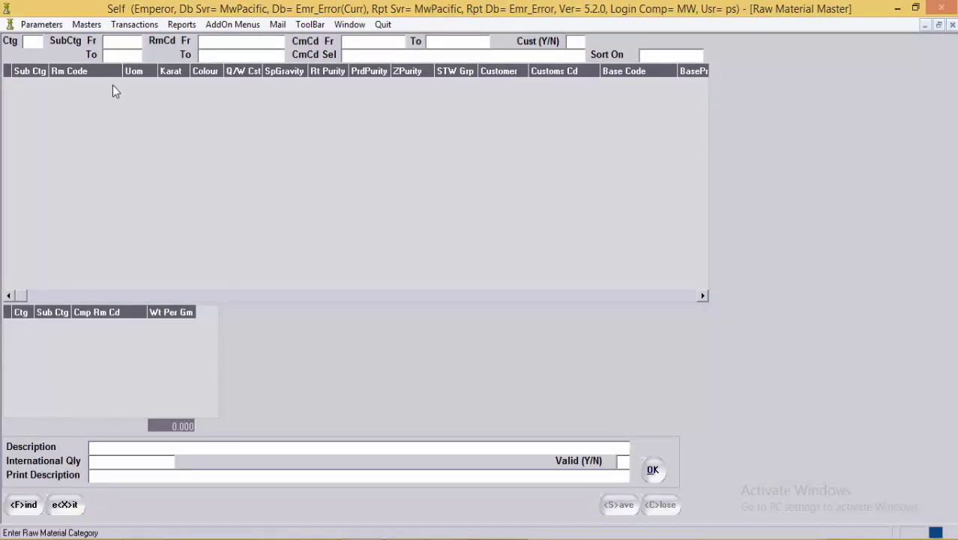
key(F2)
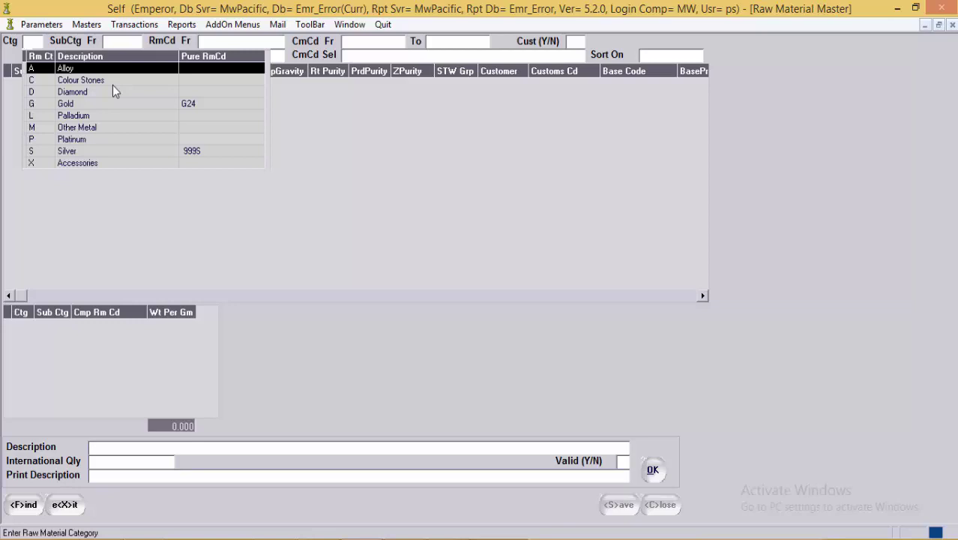
key(Down)
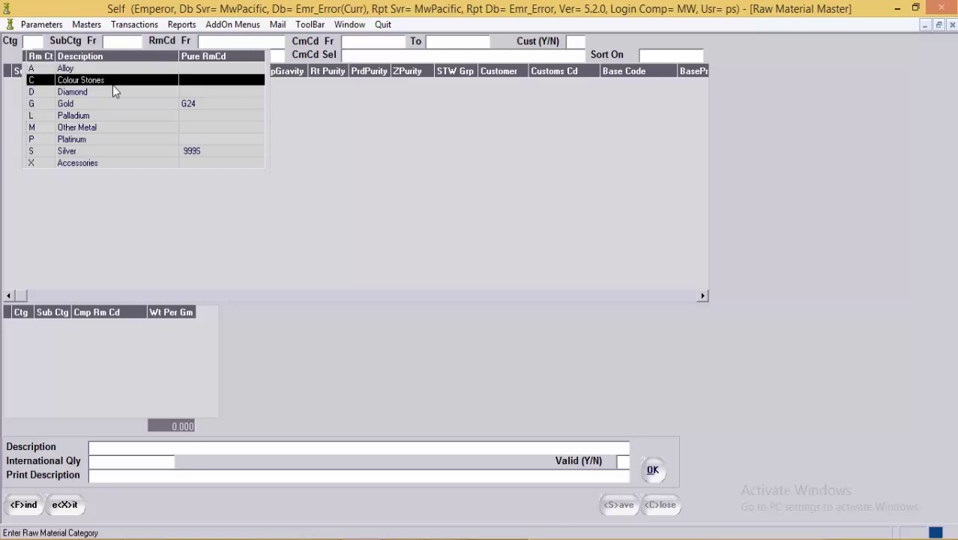
key(Down)
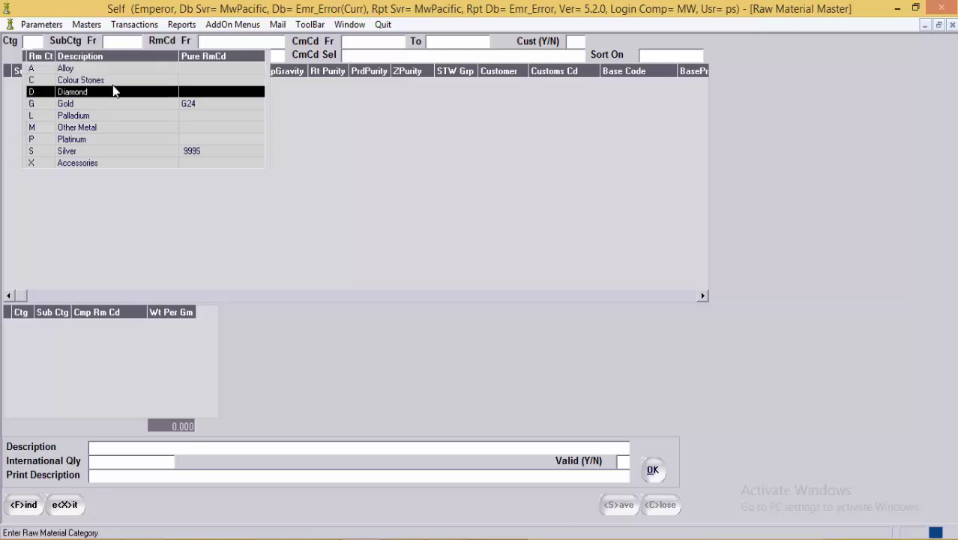
key(Down)
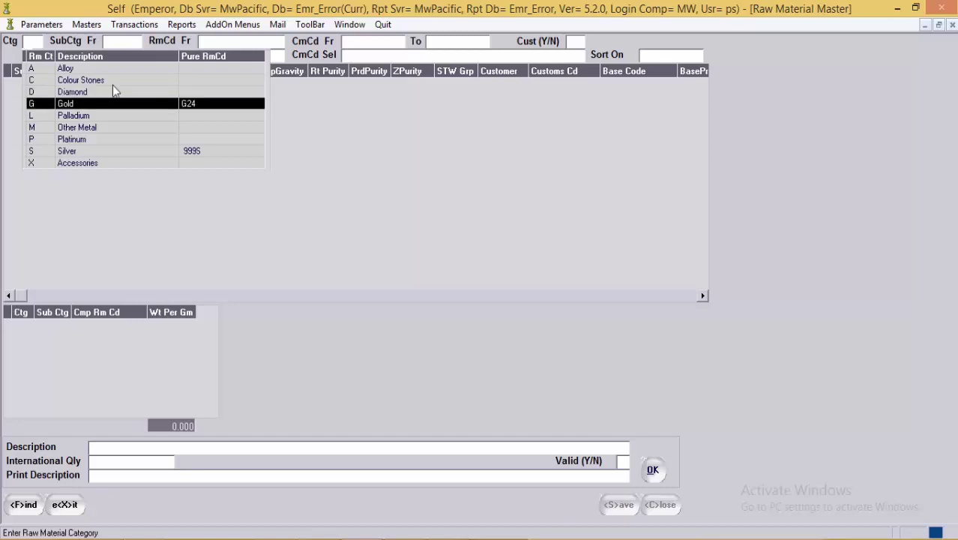
key(Down)
key(Down)
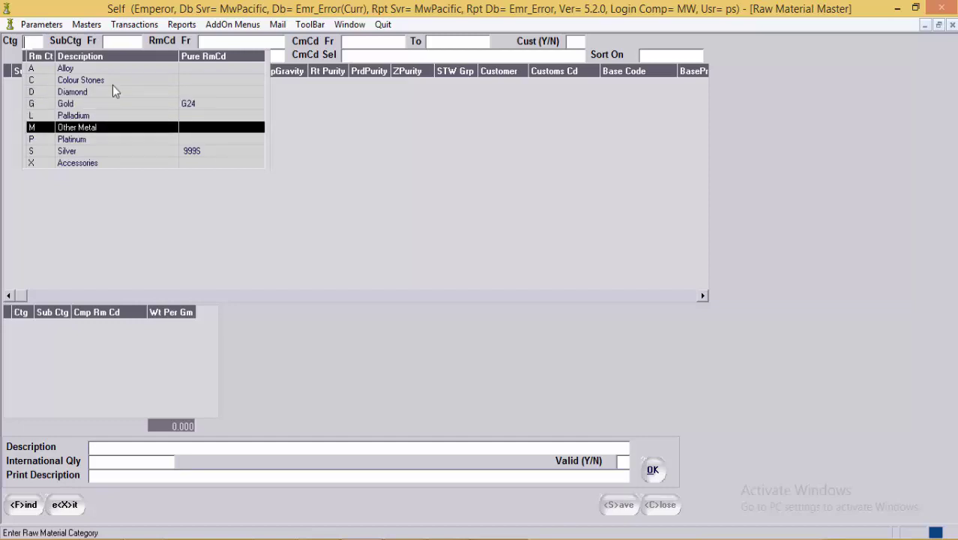
key(Down)
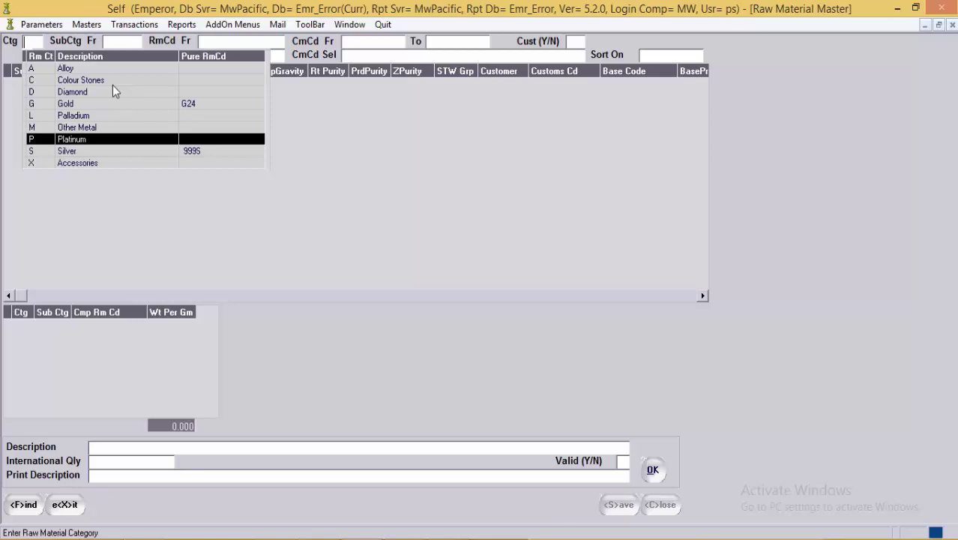
key(Down)
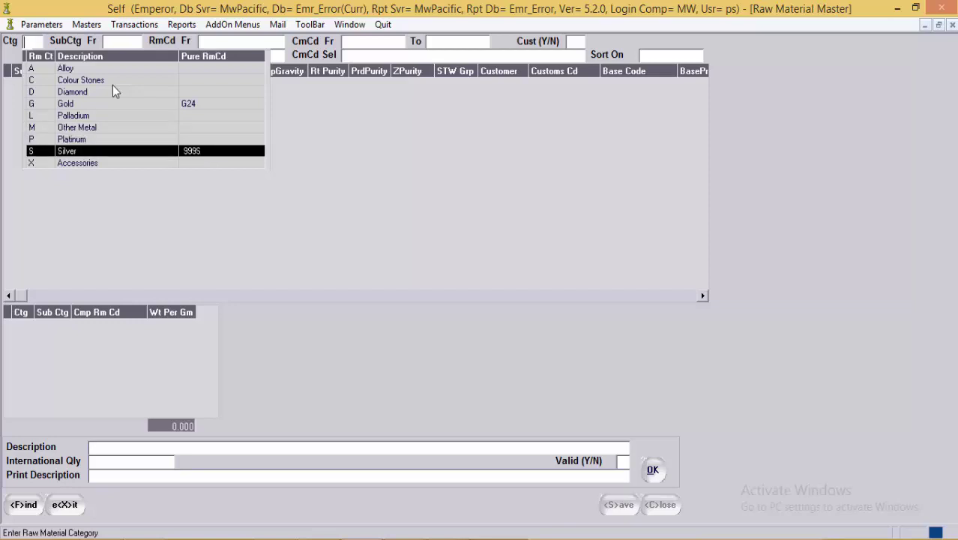
key(Down)
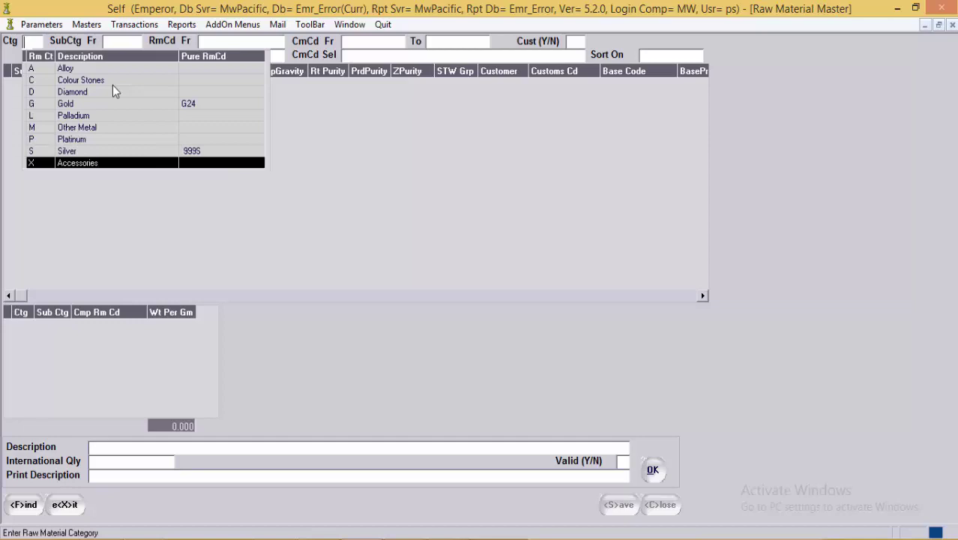
key(Up)
key(Up)
key(Up)
key(Up)
key(Up)
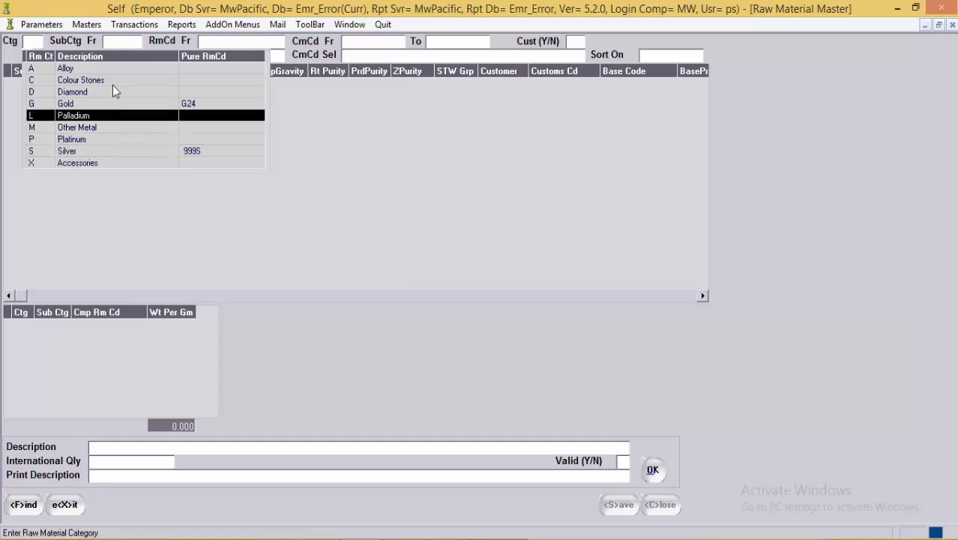
key(Up)
key(Return)
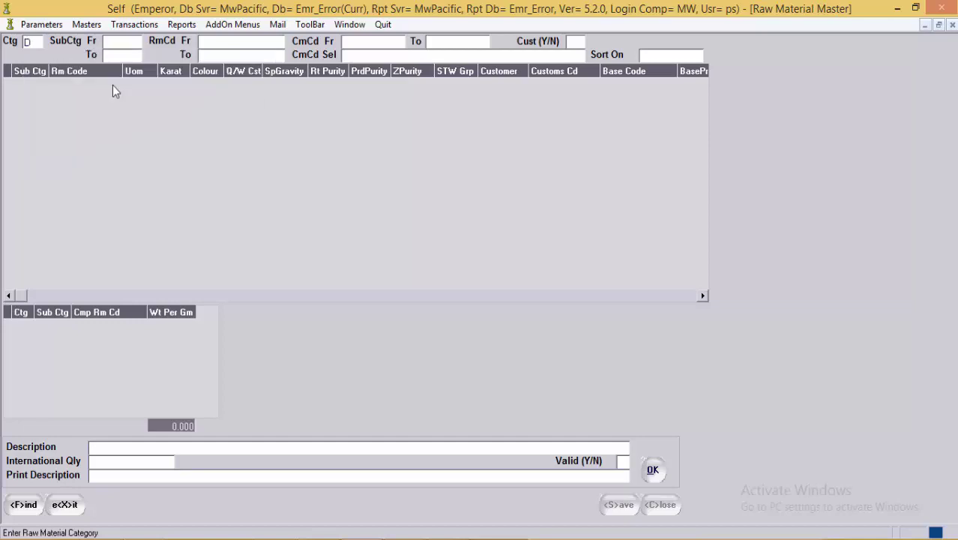
Step: Set the sub category range from RND to RND and load the matching diamond records
key(Return)
key(F2)
key(Escape)
key(F2)
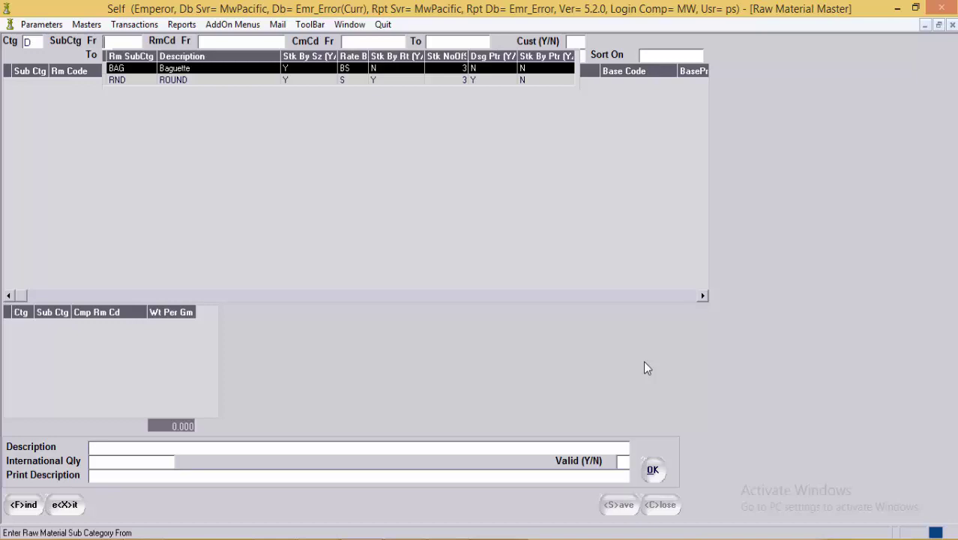
key(Down)
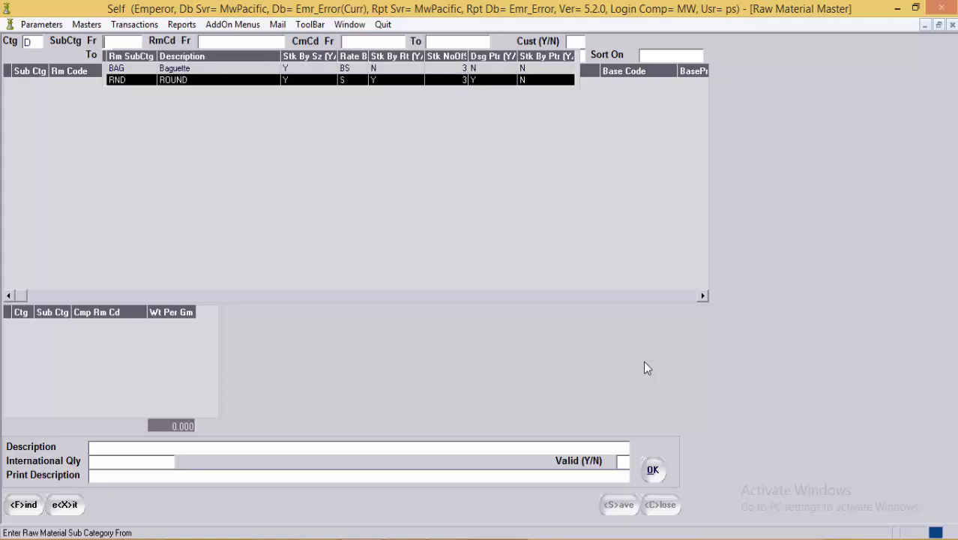
key(Return)
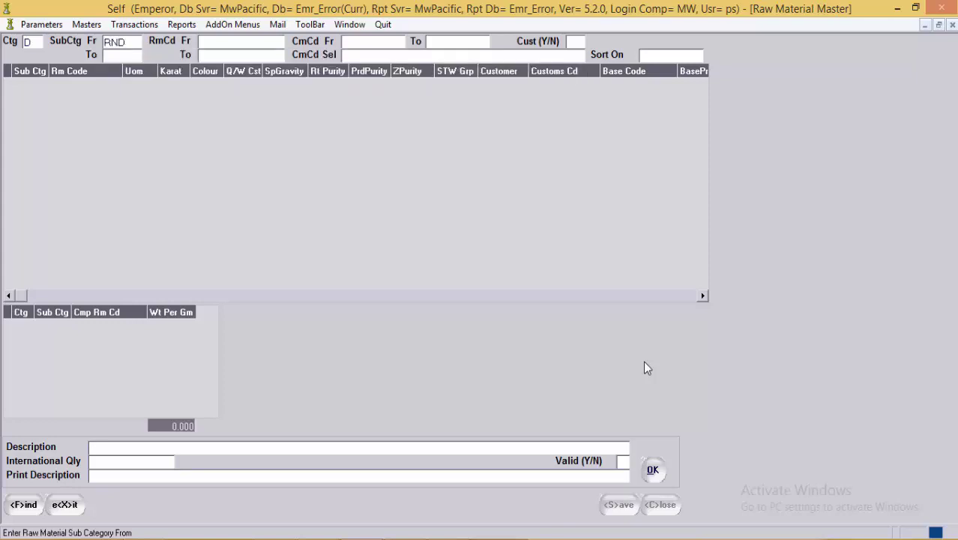
key(Return)
text(RND)
key(Return)
Step: Examine how the parts of the raw material code RDWHSI1 correspond to its description
click(98, 90)
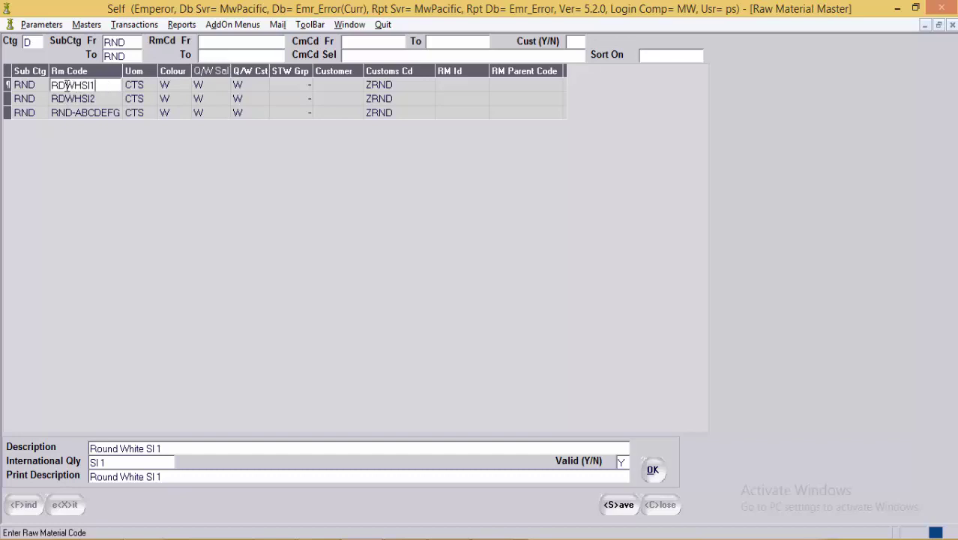
drag(66, 85, 49, 87)
click(81, 84)
drag(81, 85, 66, 86)
drag(136, 448, 90, 448)
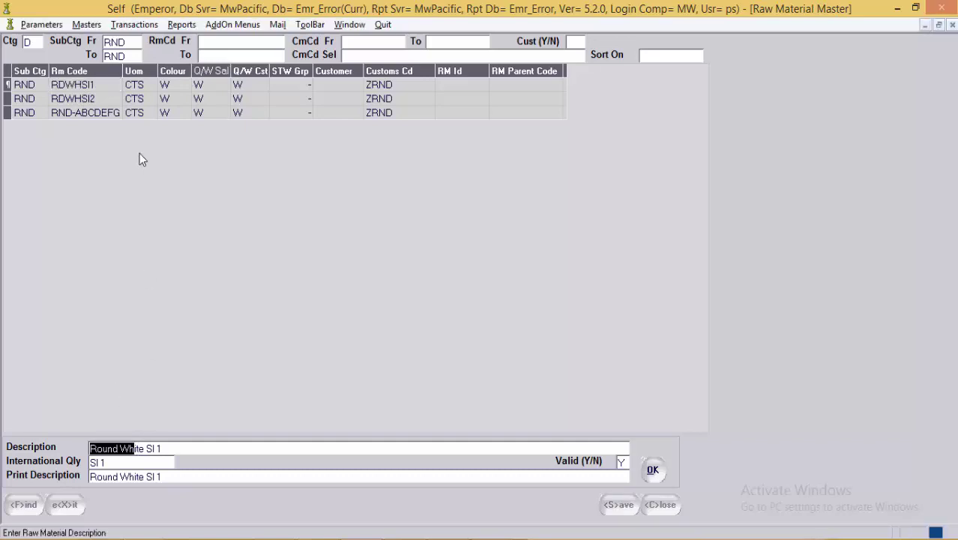
click(652, 470)
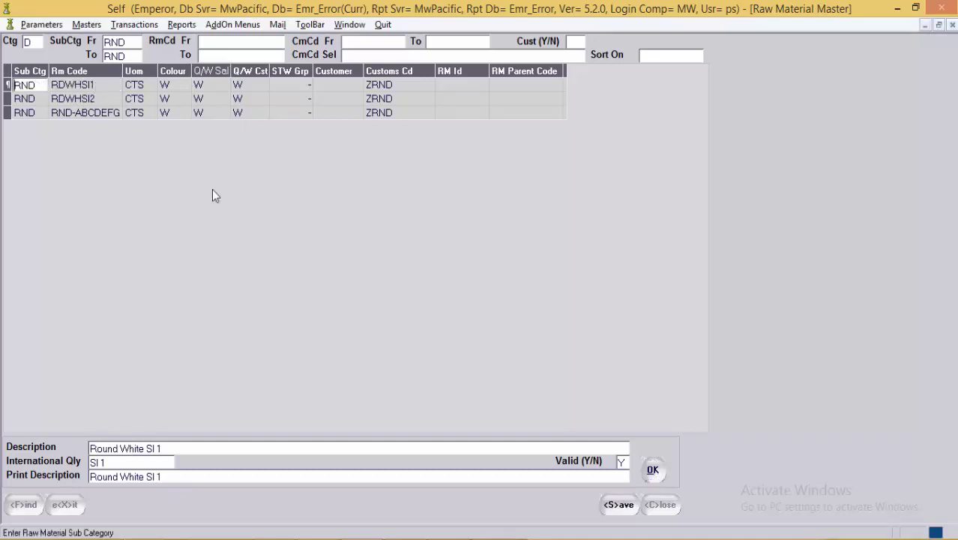
key(Tab)
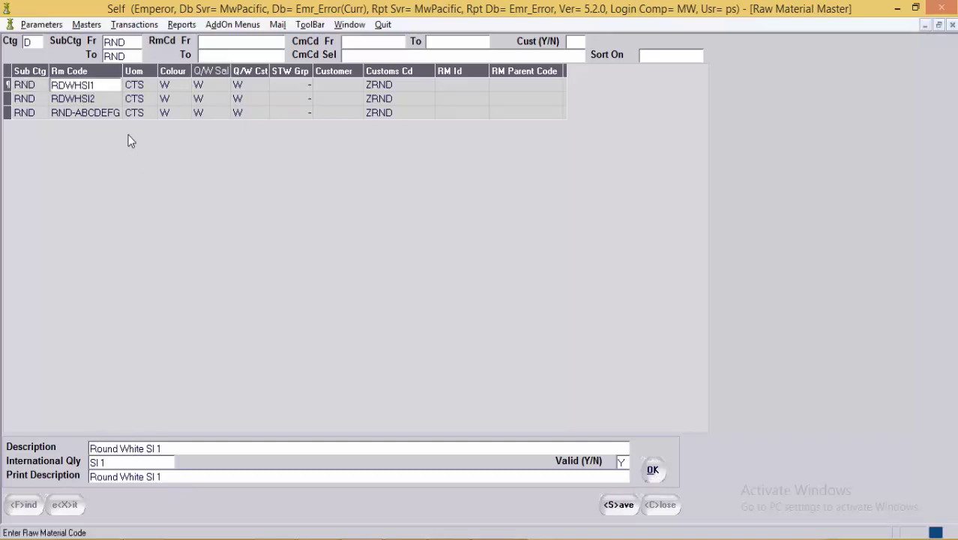
drag(82, 85, 105, 87)
click(104, 88)
Step: Choose CTS (Carats) as the unit of measurement for RDWHSI1
key(Tab)
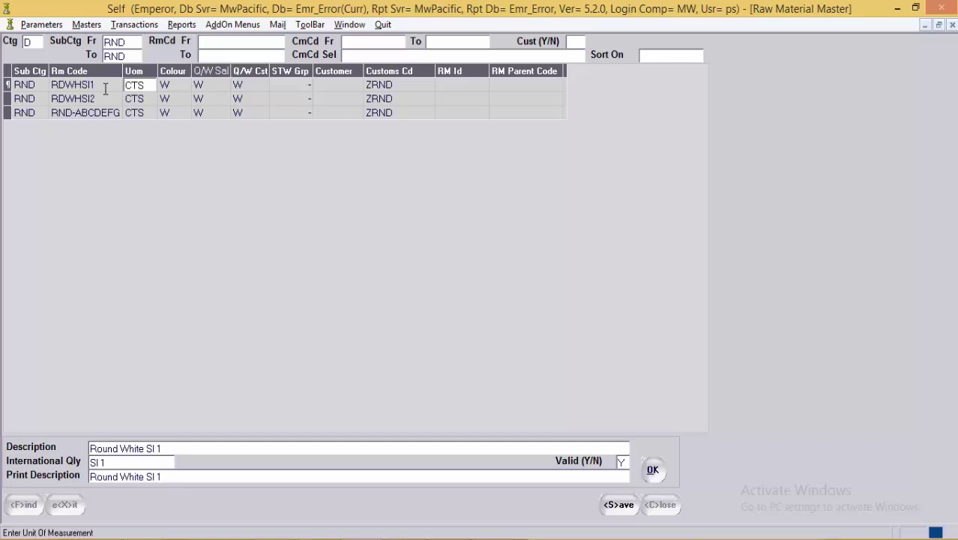
key(F2)
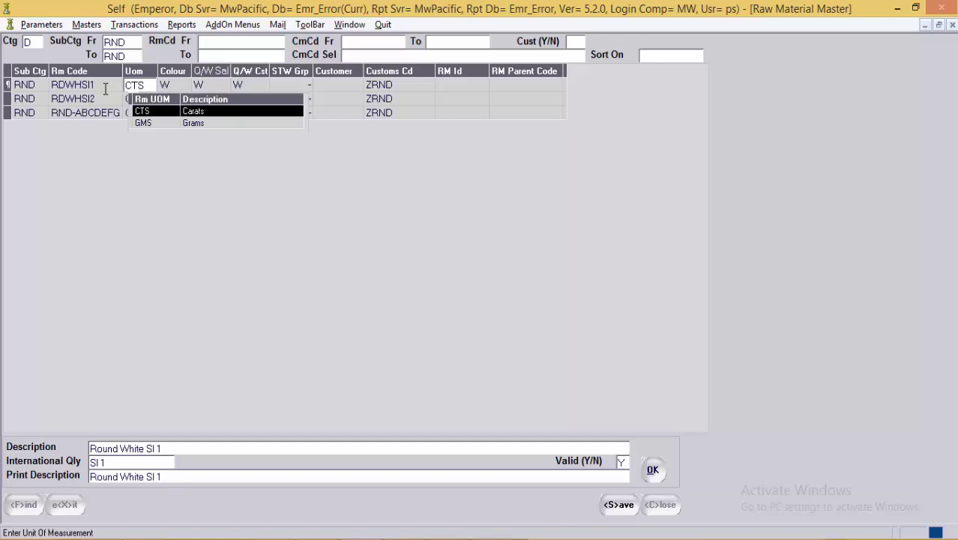
key(Down)
key(Up)
key(Return)
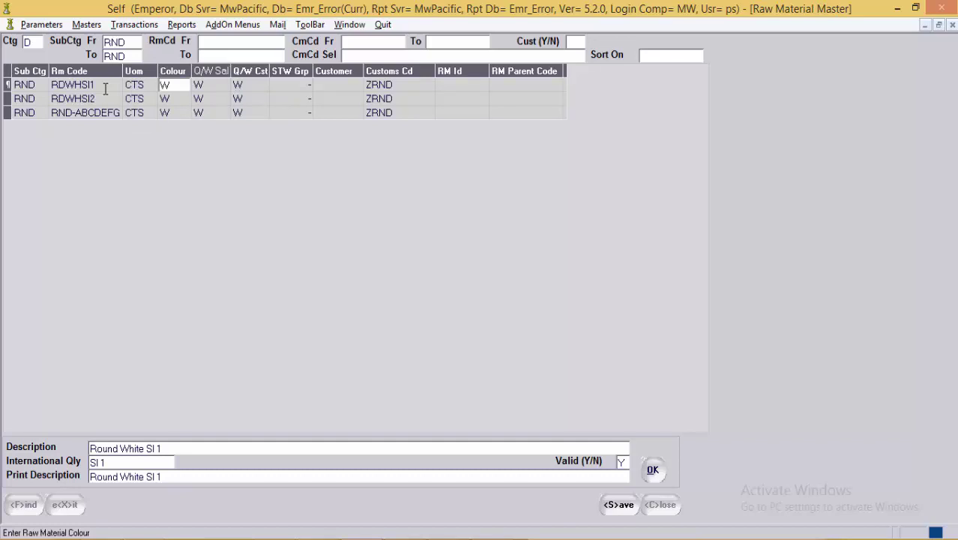
Step: Review the quantity and weight options for the sale rate basis of RDWHSI1
key(Return)
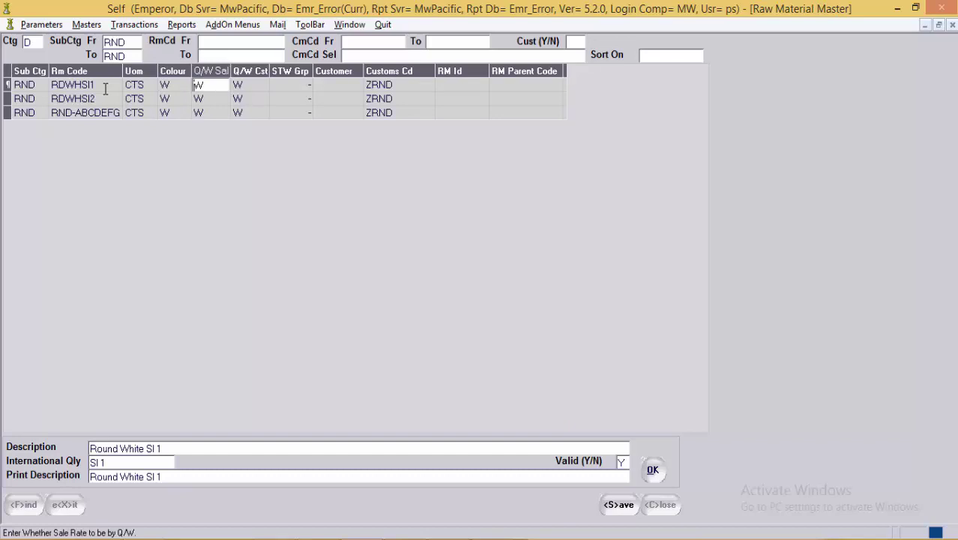
key(F2)
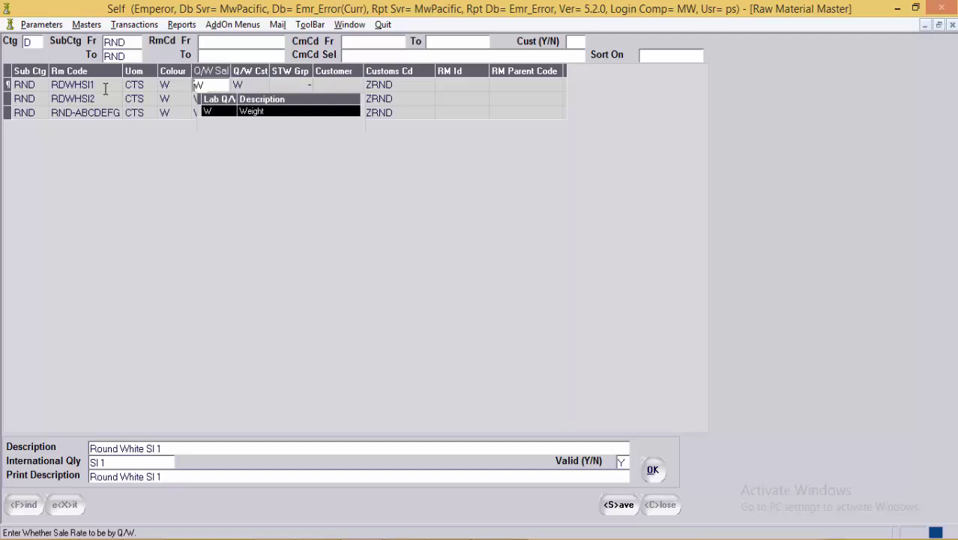
key(Up)
key(Down)
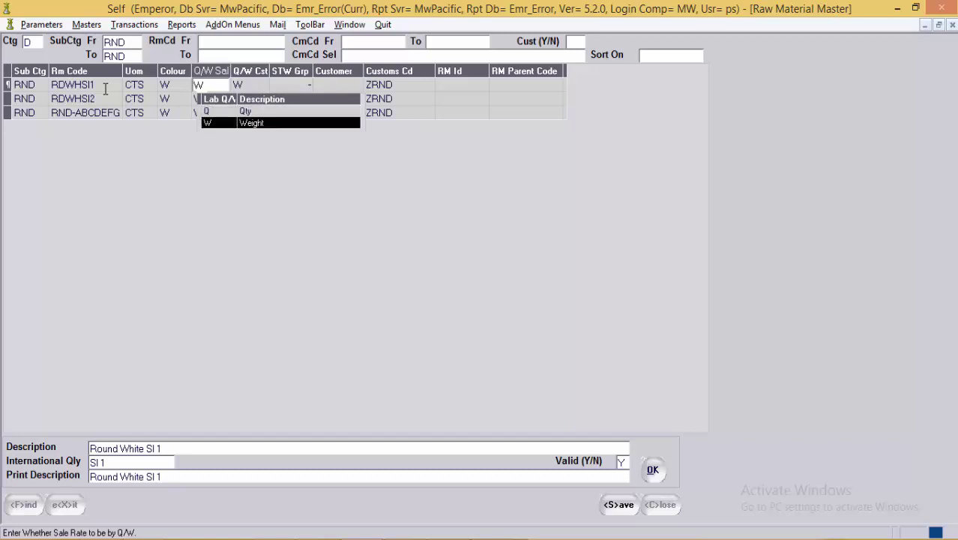
key(Up)
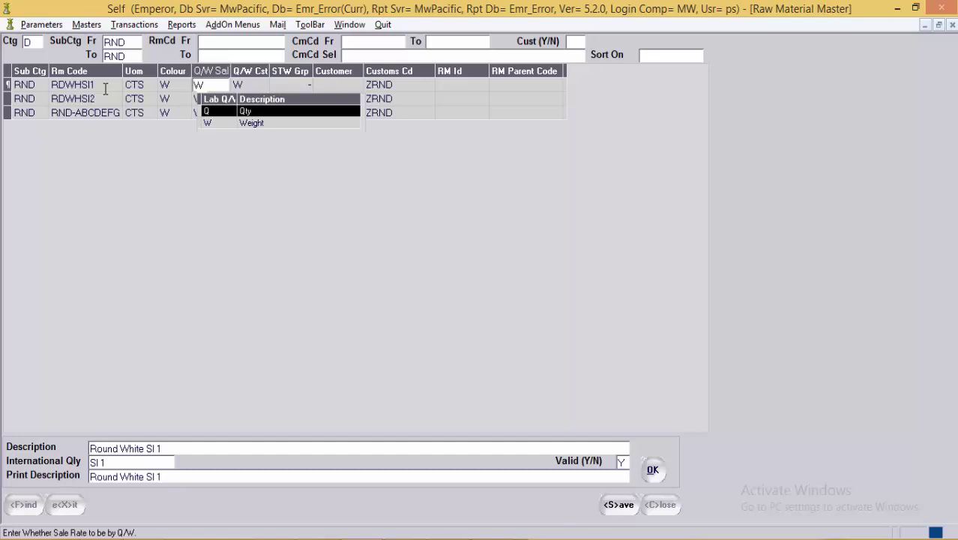
key(Tab)
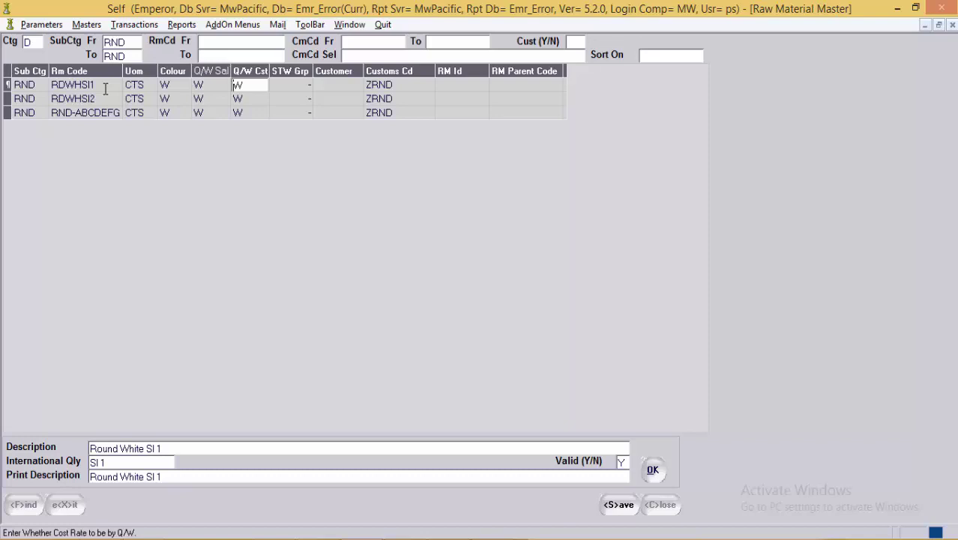
Step: Review the quantity and weight options for the cost rate basis of RDWHSI1
key(F2)
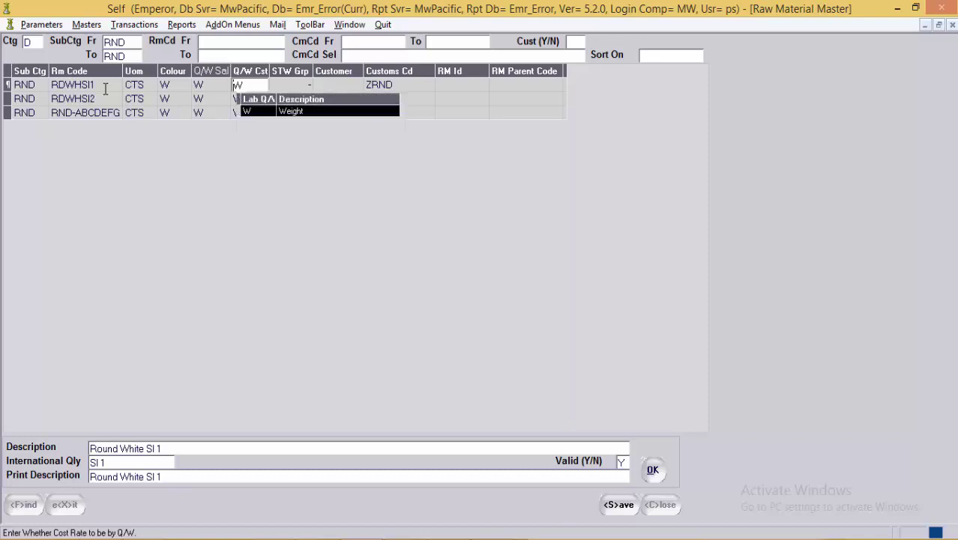
key(Down)
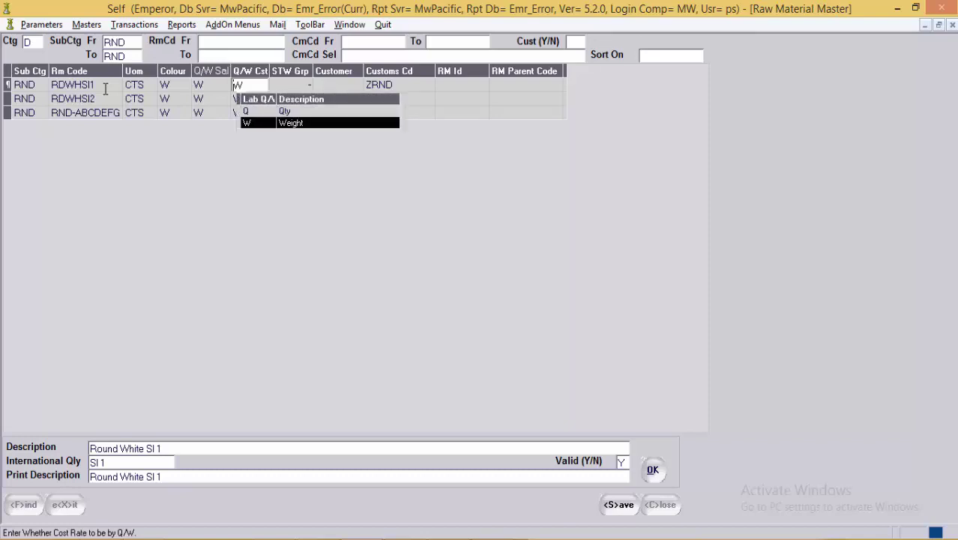
key(Up)
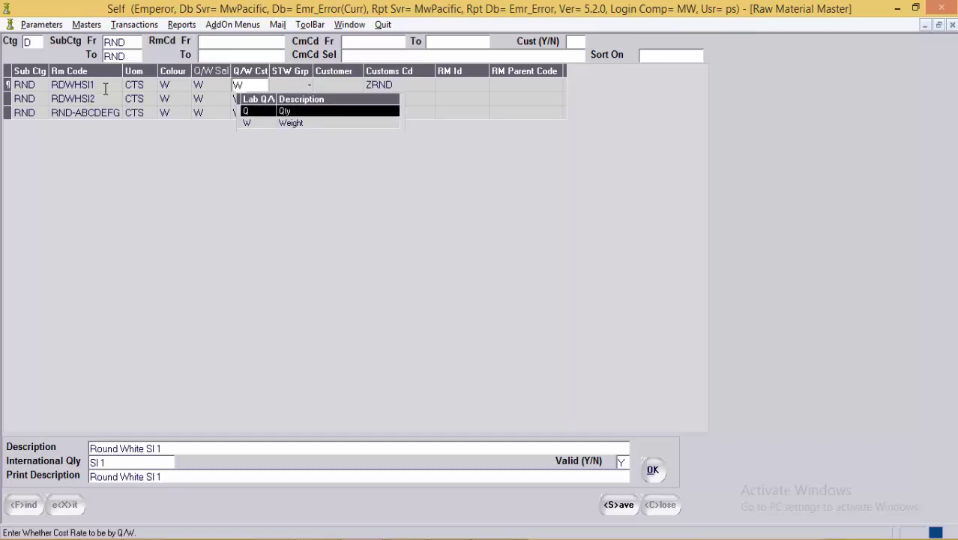
key(Tab)
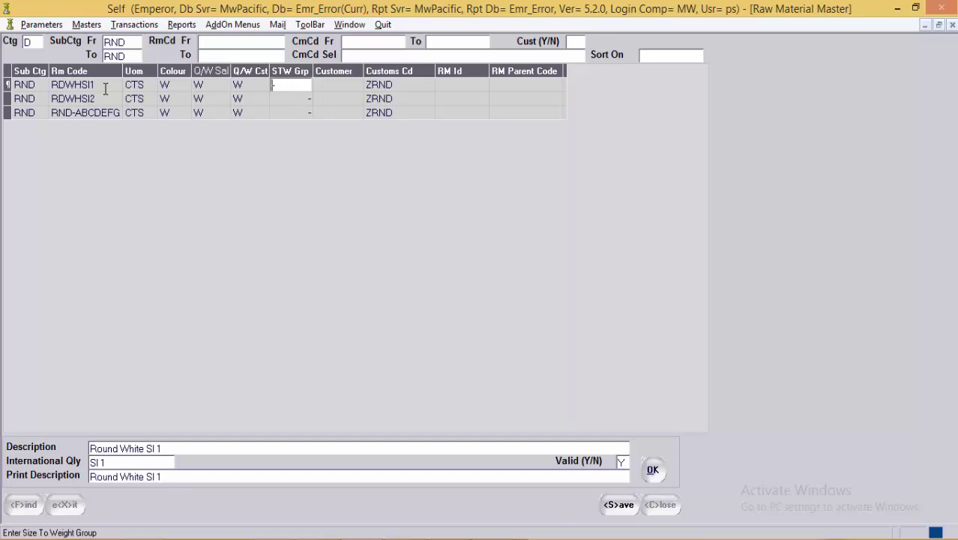
Step: Open the size-to-weight group list for RDWHSI1, then switch to Notepad and examine the first ROUND size range example
key(Down)
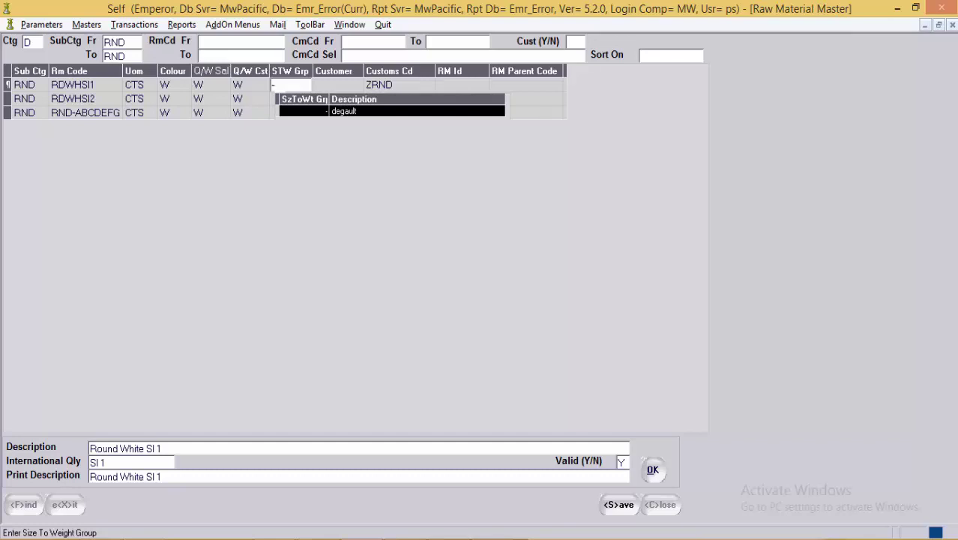
key(alt+Tab)
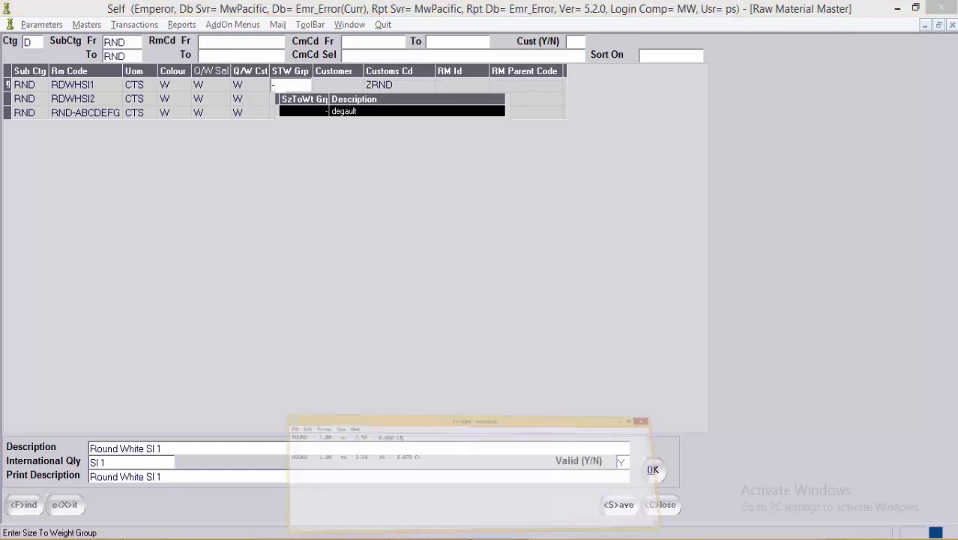
click(362, 353)
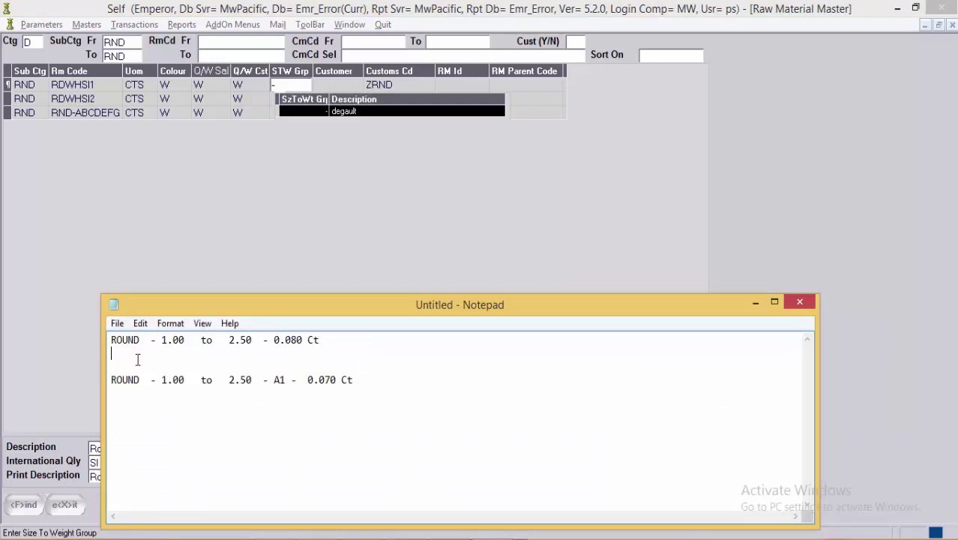
drag(145, 341, 101, 342)
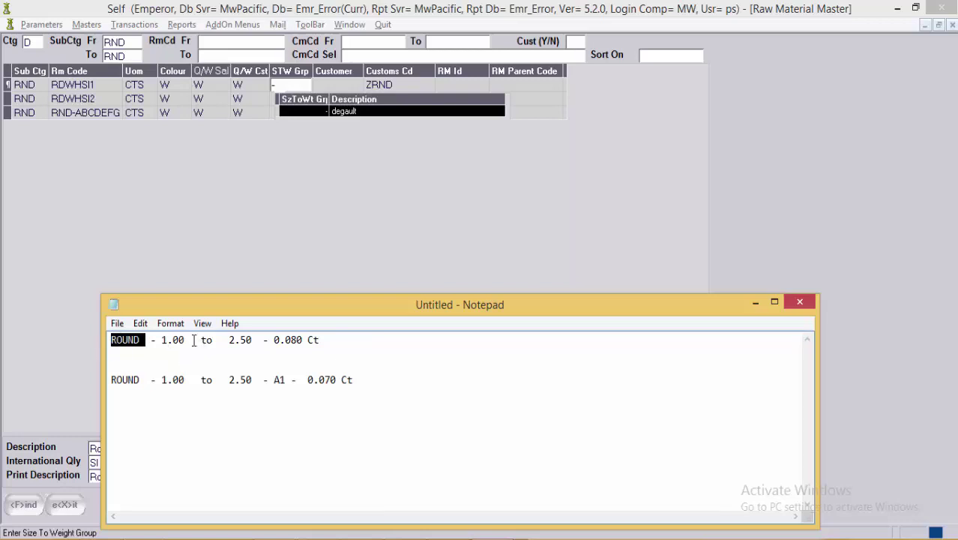
drag(258, 341, 224, 342)
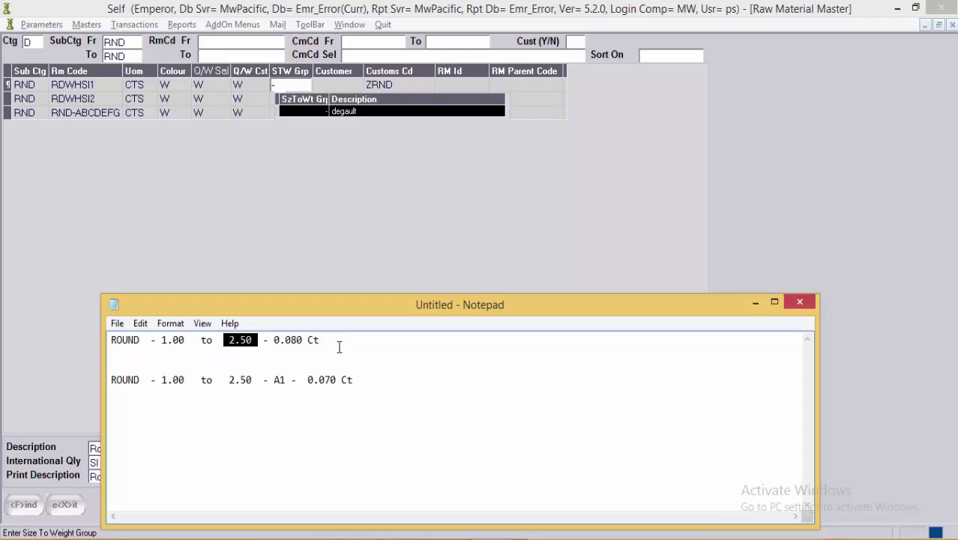
click(329, 345)
click(268, 349)
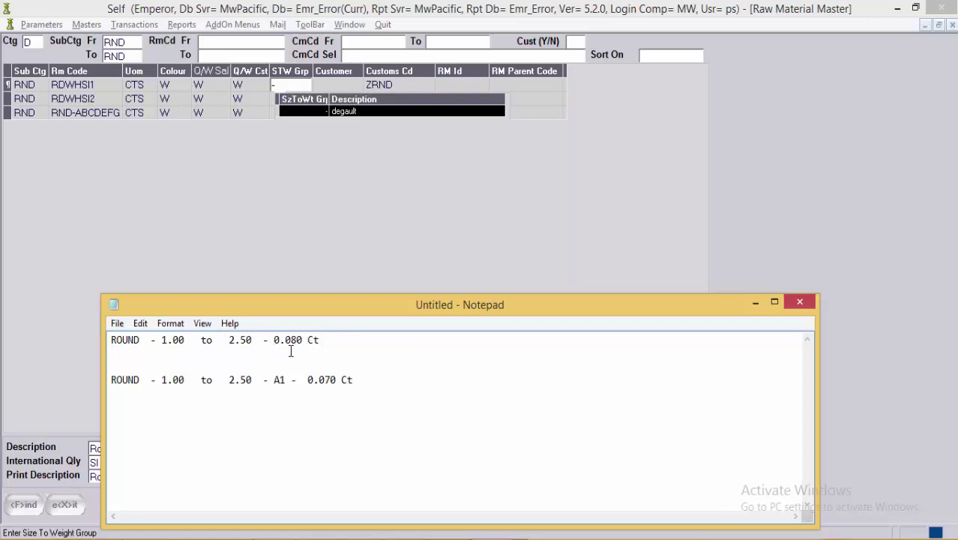
drag(320, 341, 80, 344)
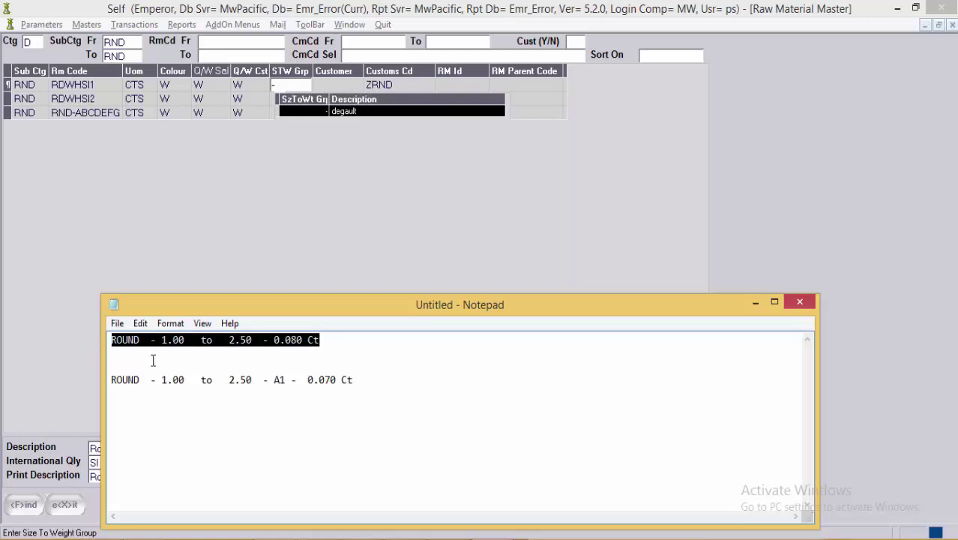
click(191, 357)
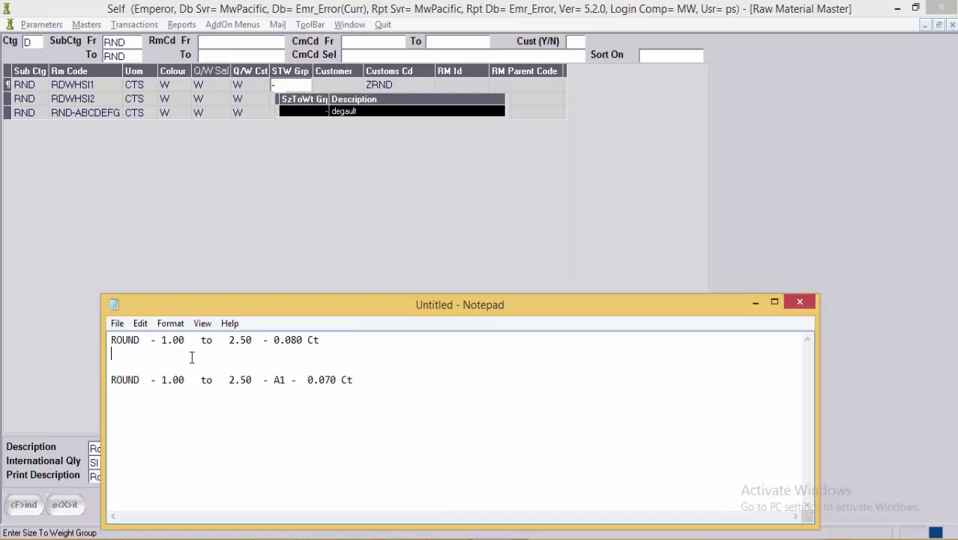
Step: Examine the shape and carat weight parts of the ROUND example that has no group code
drag(146, 342, 110, 341)
click(139, 341)
drag(146, 341, 93, 353)
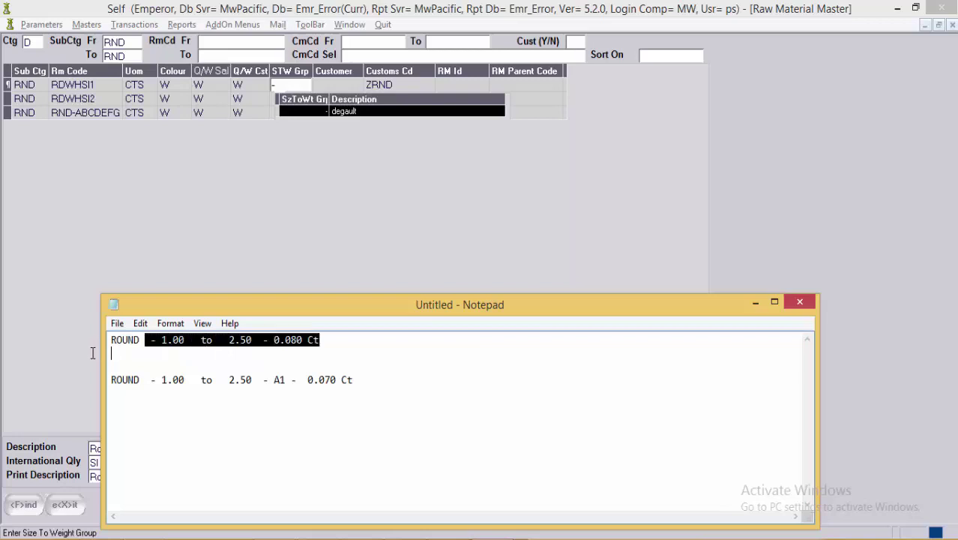
click(237, 354)
drag(302, 341, 319, 341)
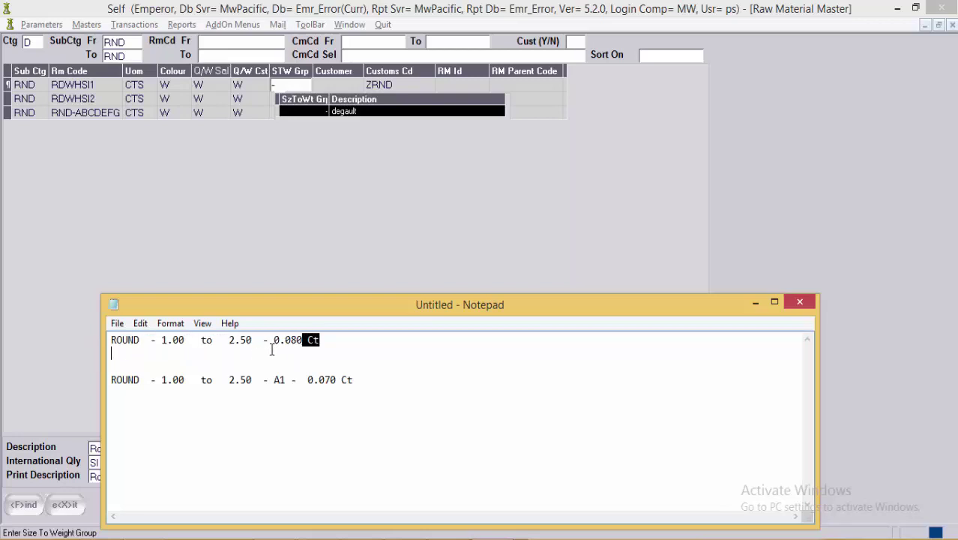
shift+click(266, 342)
Step: Compare the ROUND example carrying group A1 with the ungrouped one, and return to the Raw Material Master
drag(378, 381, 108, 377)
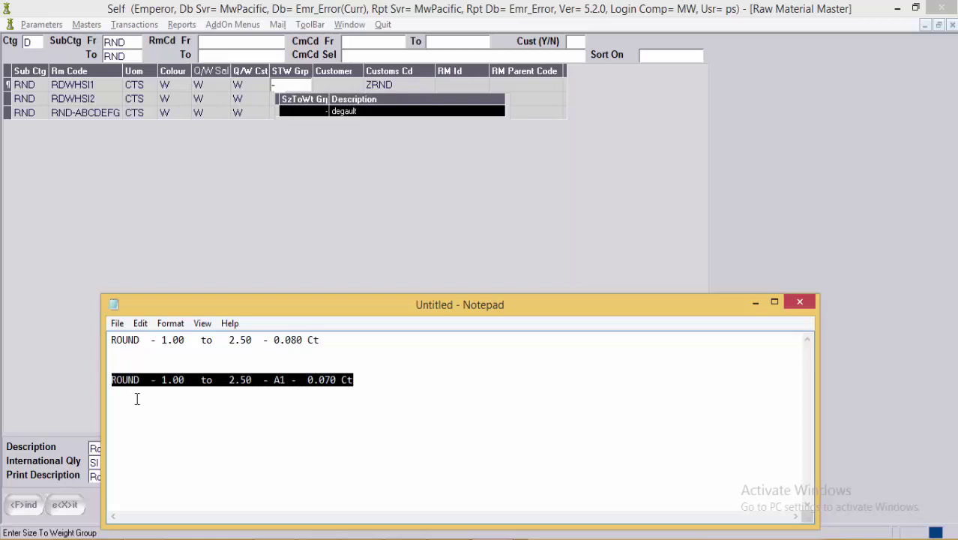
click(287, 381)
drag(288, 384, 264, 388)
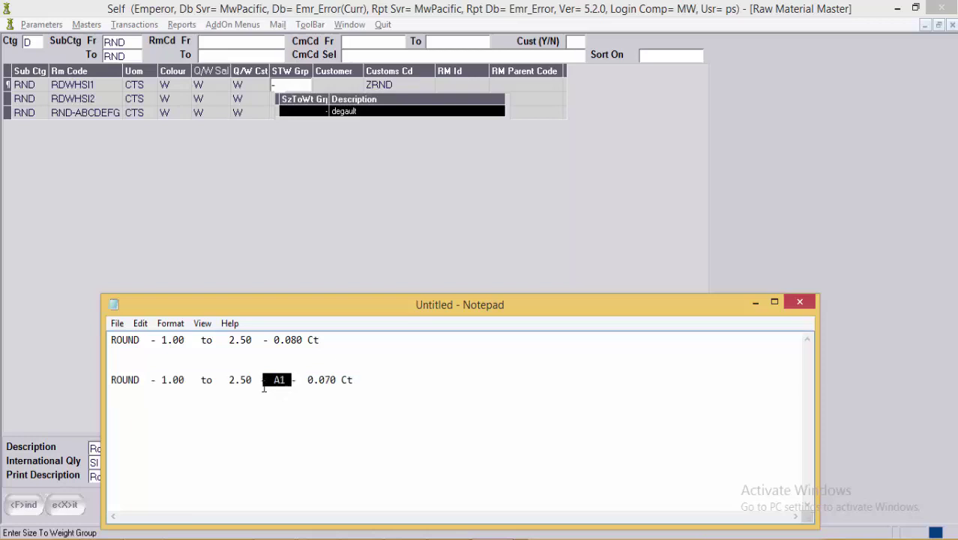
click(161, 395)
drag(111, 380, 342, 380)
click(357, 395)
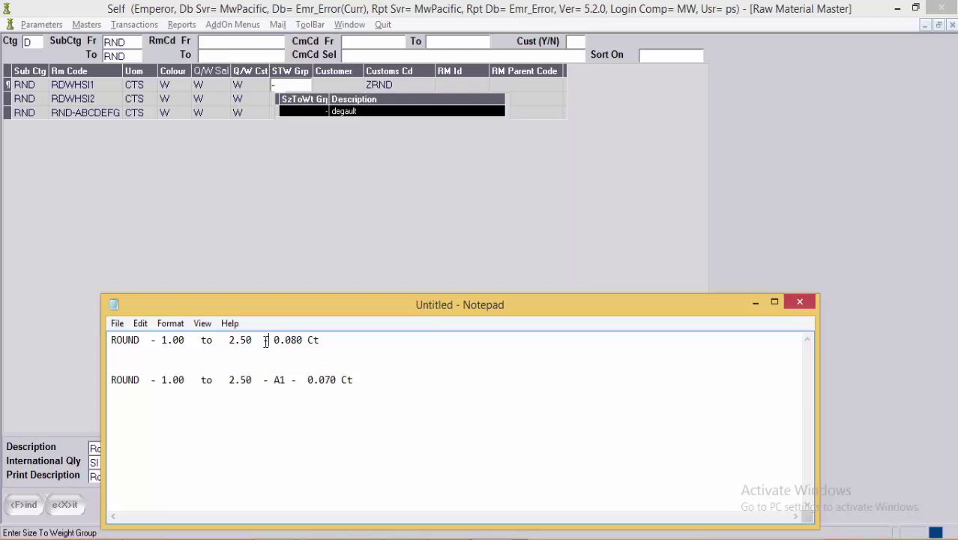
drag(268, 342, 260, 344)
click(756, 302)
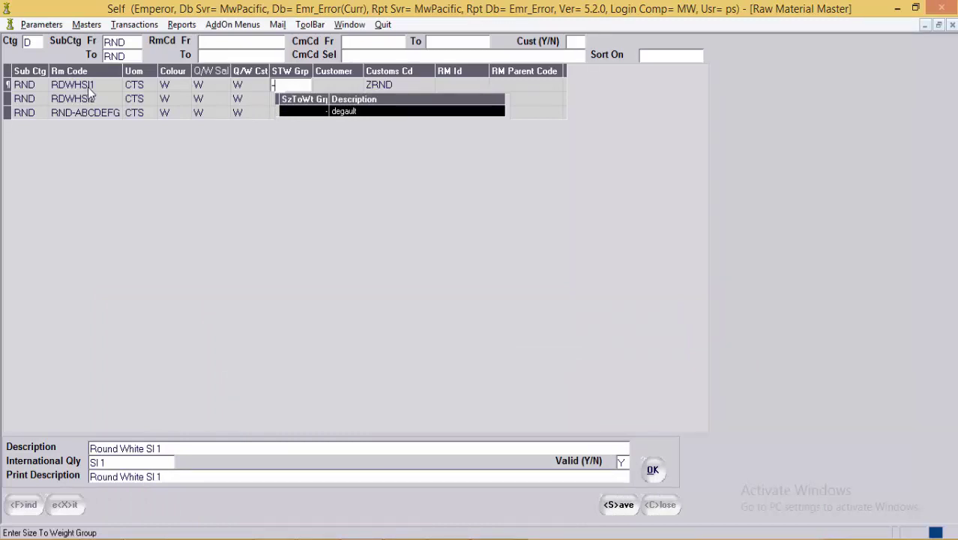
Step: Review the size-to-weight group options for RDWHSI1, keeping the default "-" group
click(137, 85)
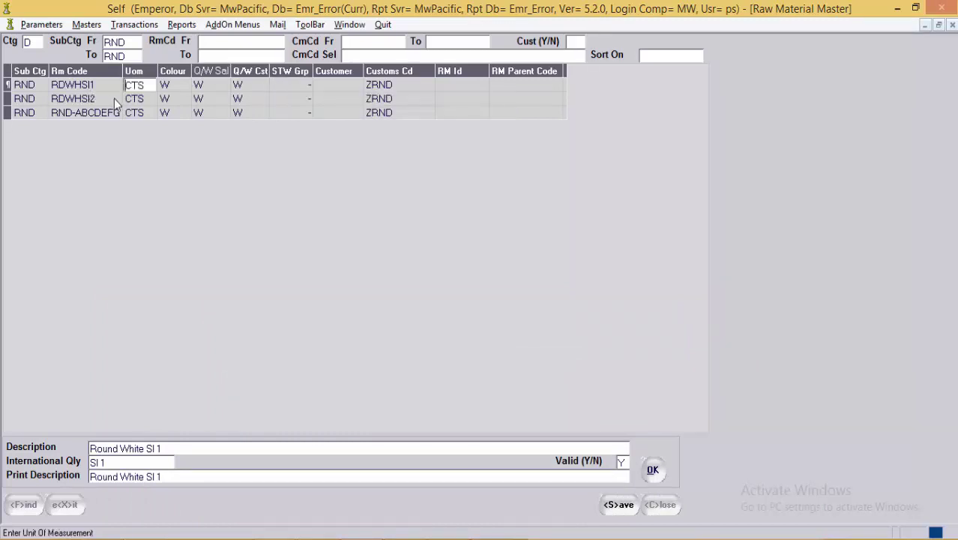
key(Tab)
click(291, 85)
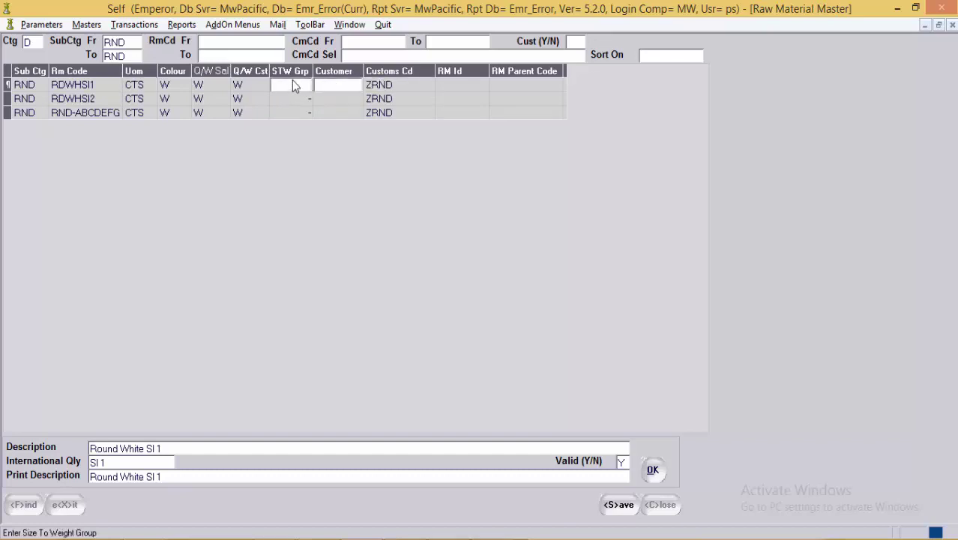
click(291, 85)
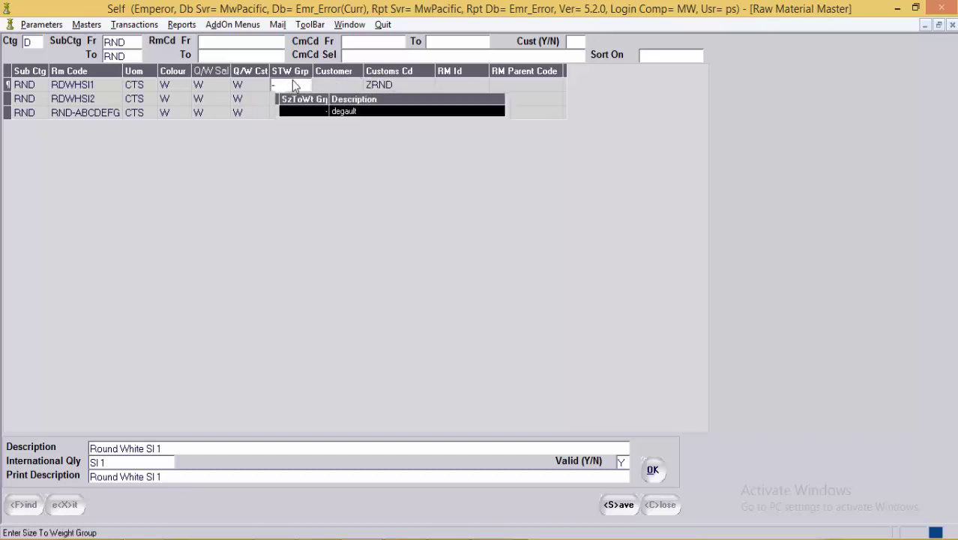
click(293, 84)
key(Delete)
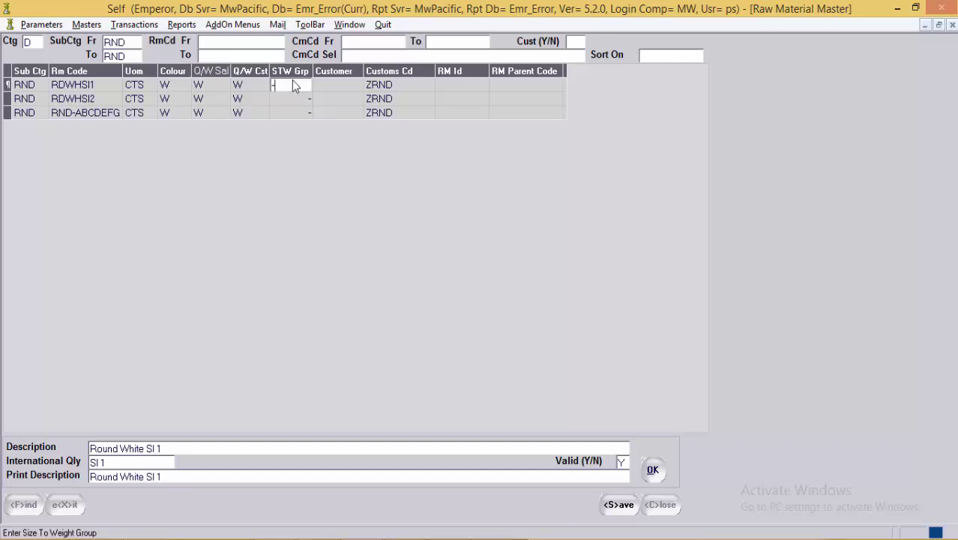
key(Return)
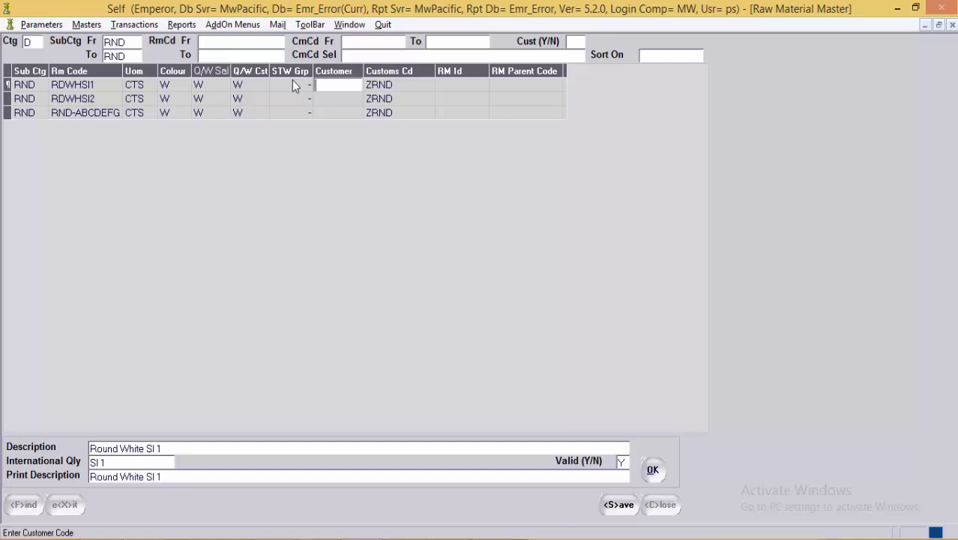
Step: Go through the customs code, RM Id and RM parent code fields of RDWHSI1 without editing them
key(Tab)
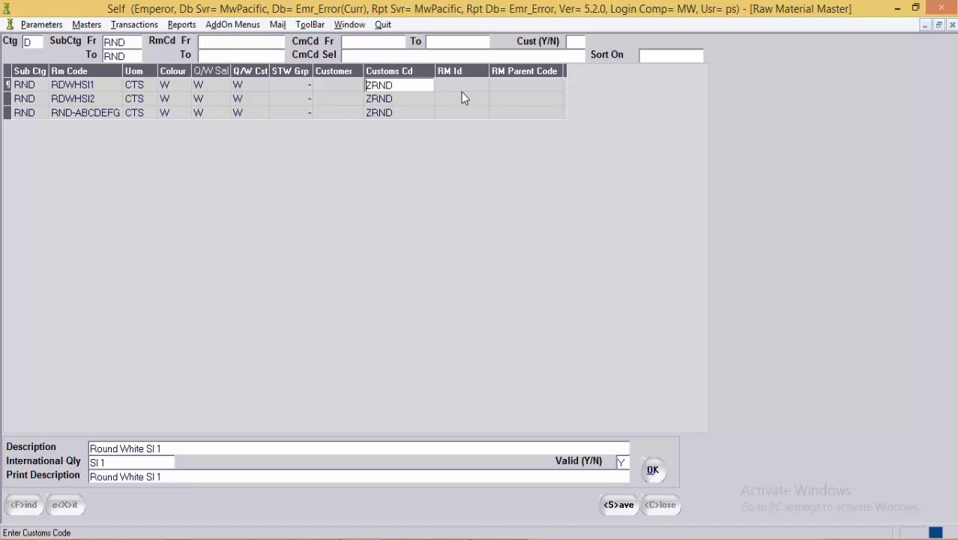
key(Tab)
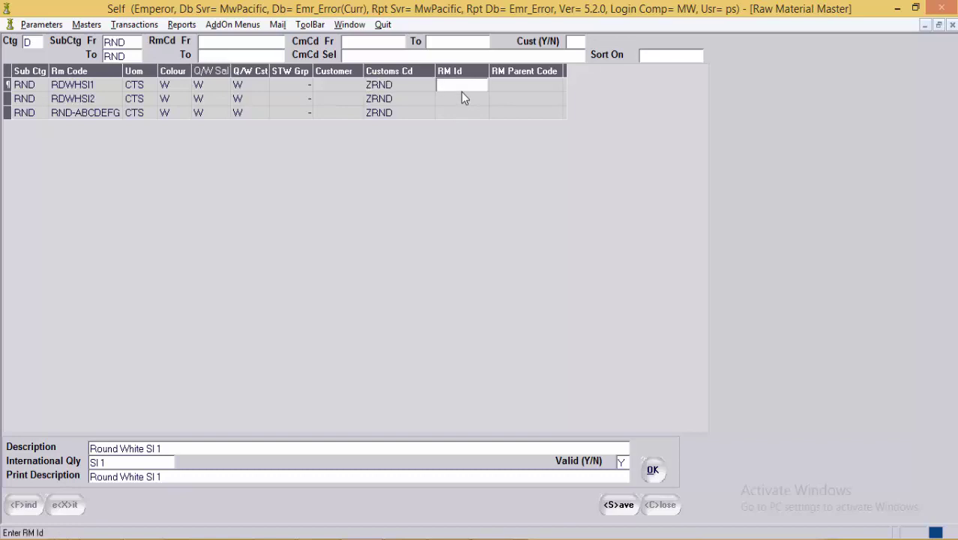
key(Tab)
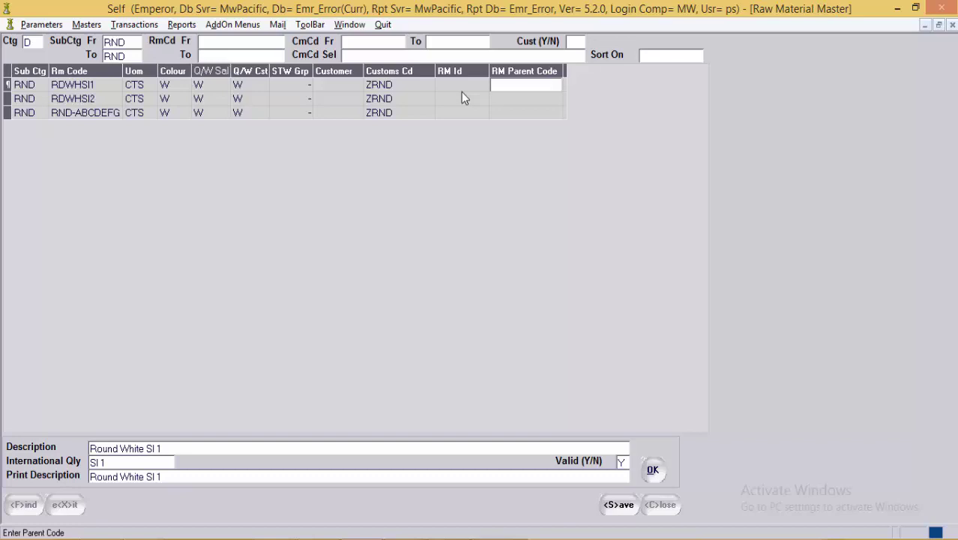
key(Tab)
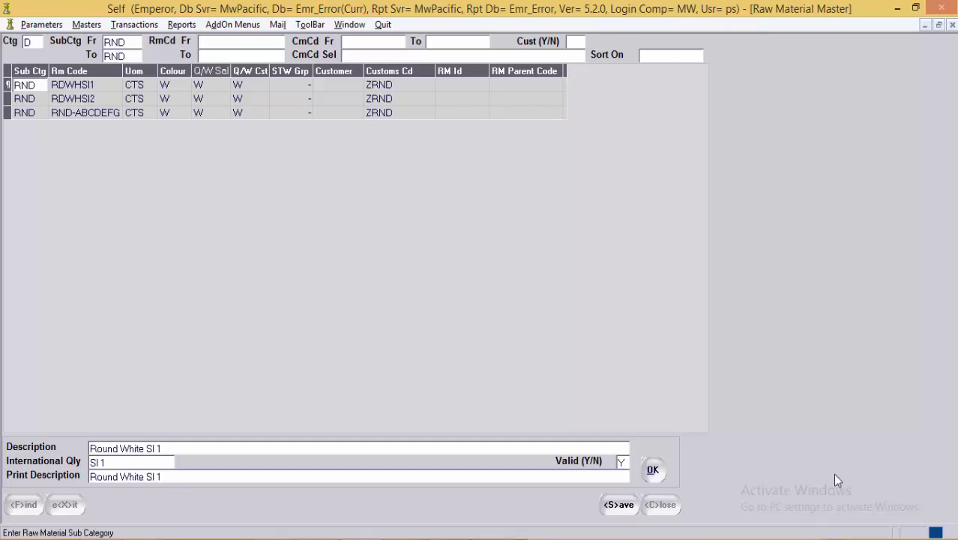
Step: Save the round diamond records and load the category D records for sub category PRC to PRC
click(621, 505)
click(124, 42)
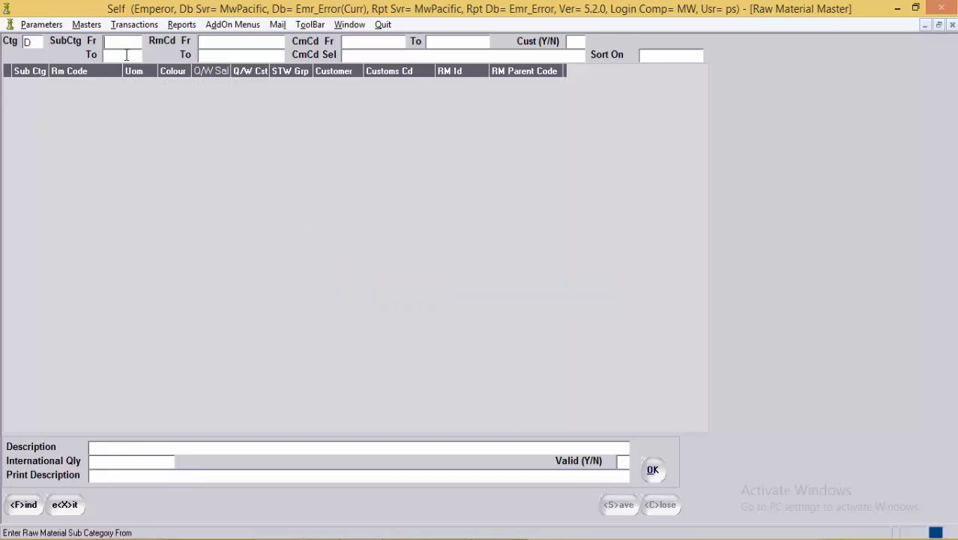
text(PRC)
click(126, 55)
text(PRC)
key(Return)
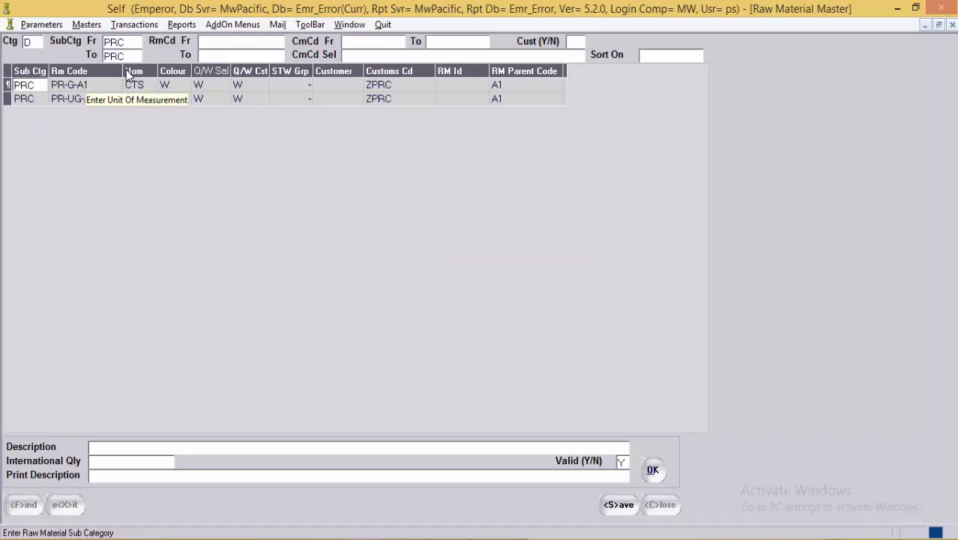
Step: Compare the two princess raw material codes PR-G-A1 and PR-UG-A1
click(111, 91)
click(111, 102)
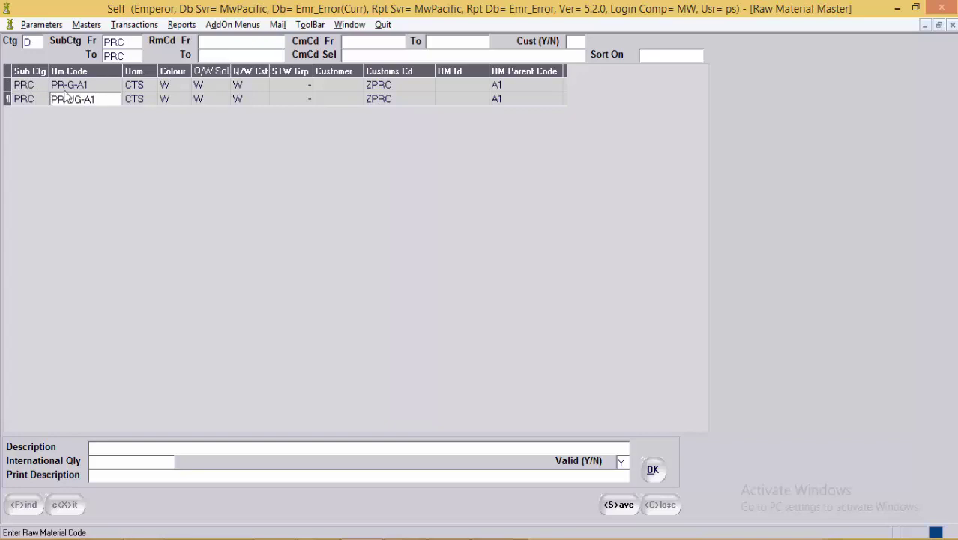
click(97, 88)
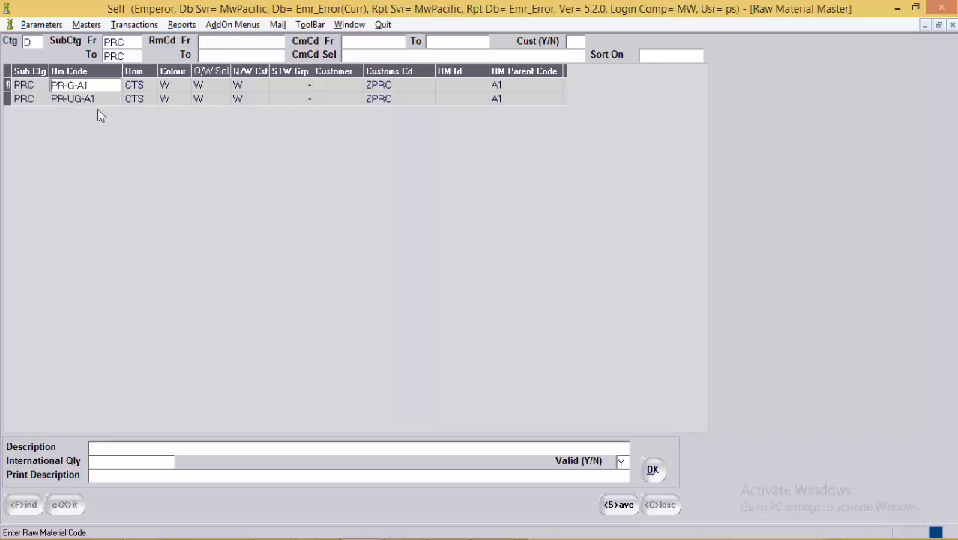
click(100, 103)
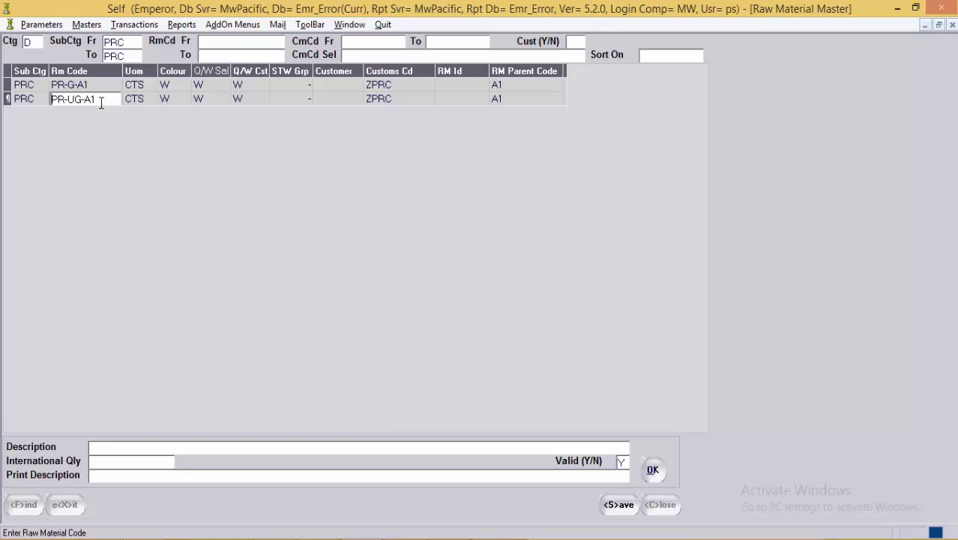
key(Up)
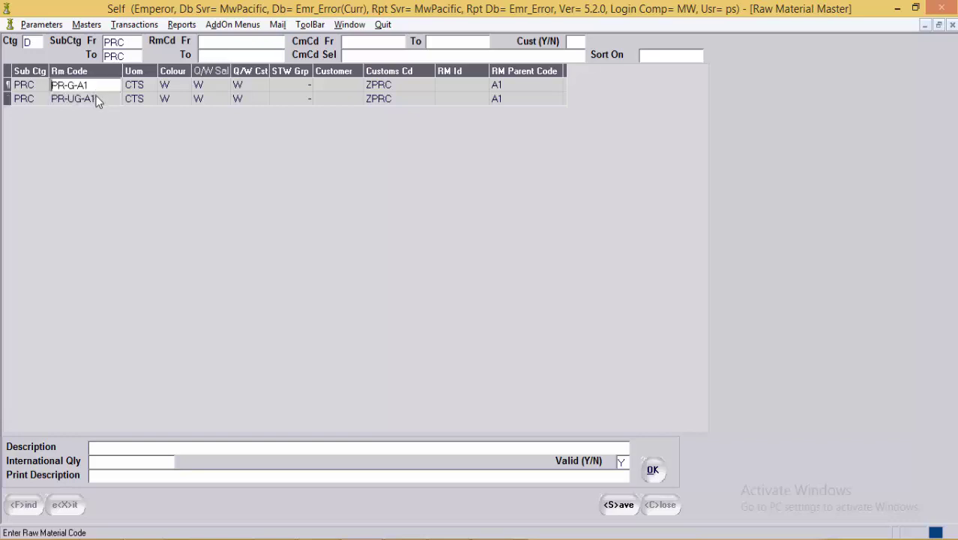
key(Down)
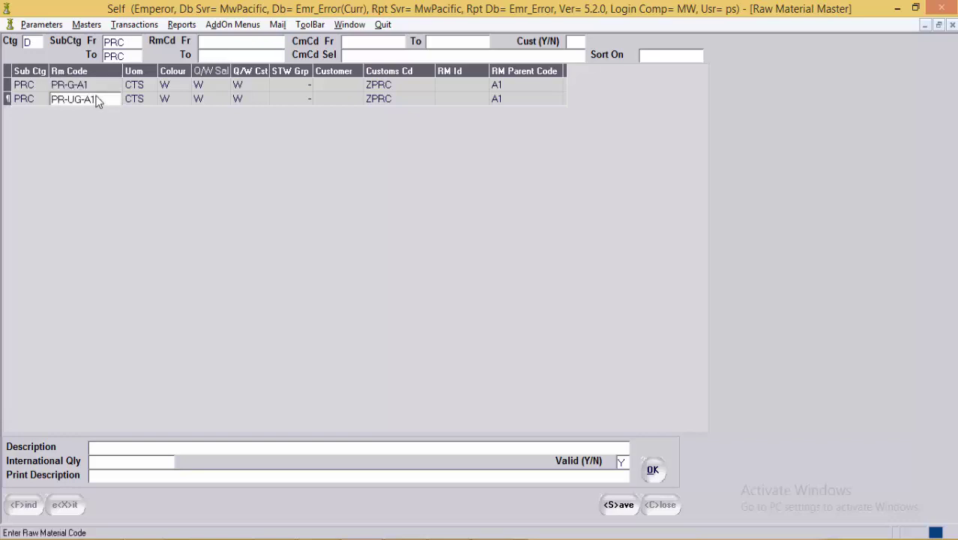
Step: Examine how the RM parent codes of PR-G-A1 and PR-UG-A1 relate to their raw material codes
click(523, 84)
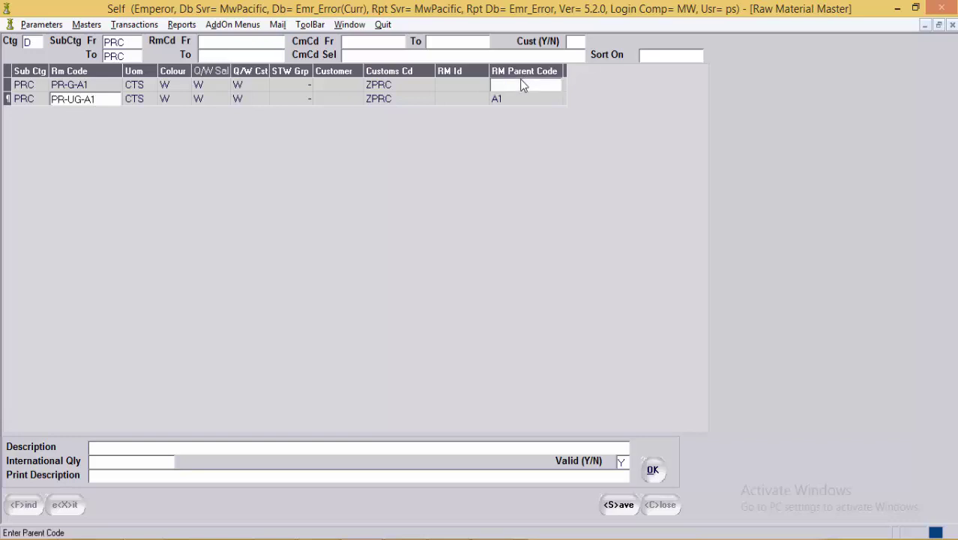
click(520, 99)
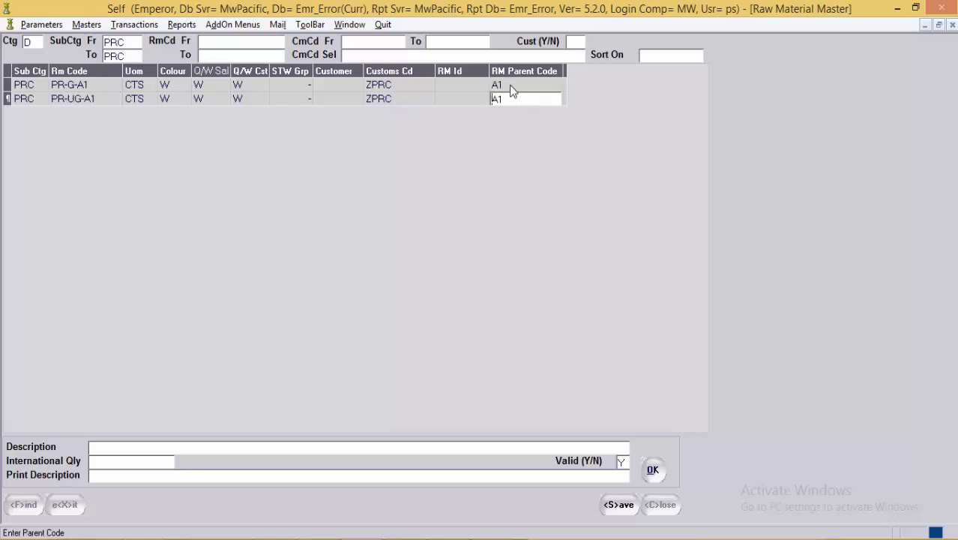
click(113, 93)
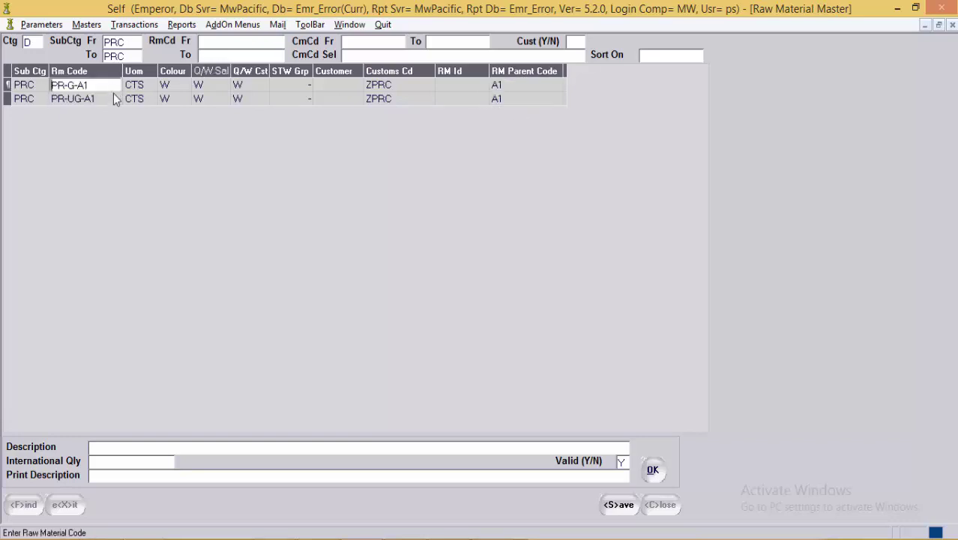
click(114, 98)
click(526, 101)
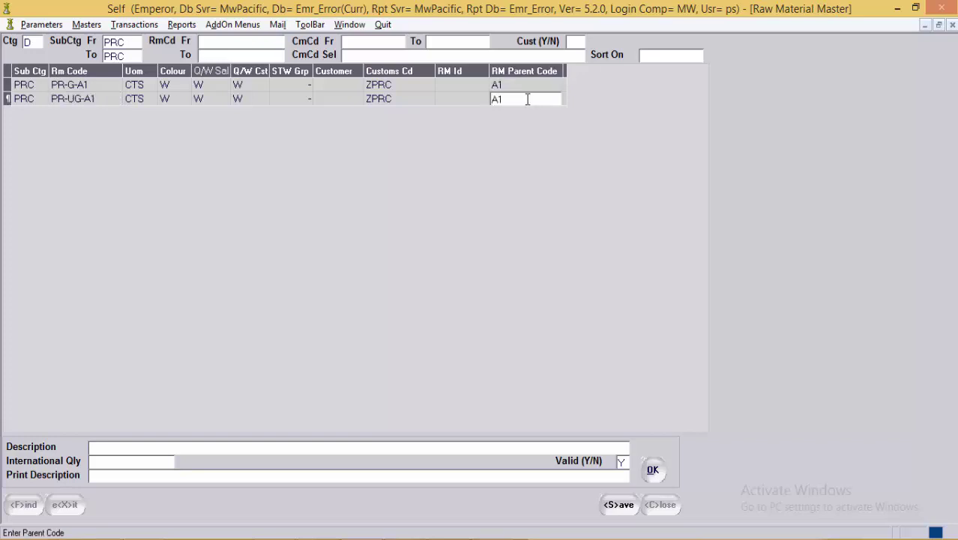
click(113, 85)
click(120, 99)
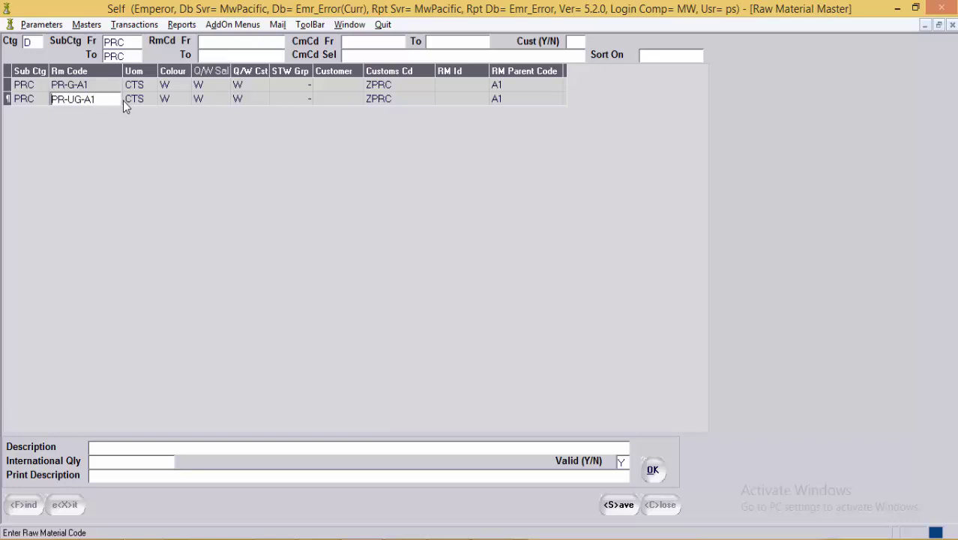
Step: Go through the description, international quality, print description and validity fields of PR-UG-A1 without editing them
click(105, 91)
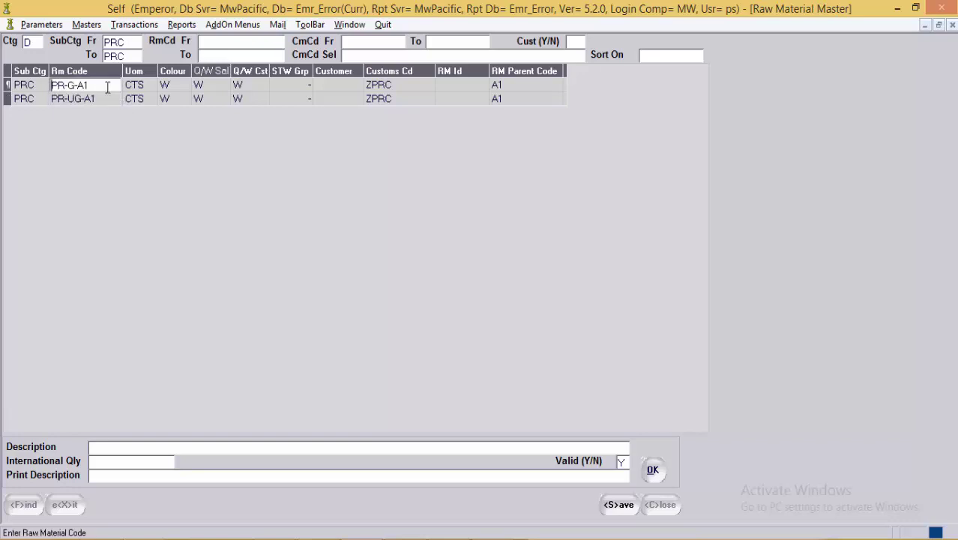
click(113, 101)
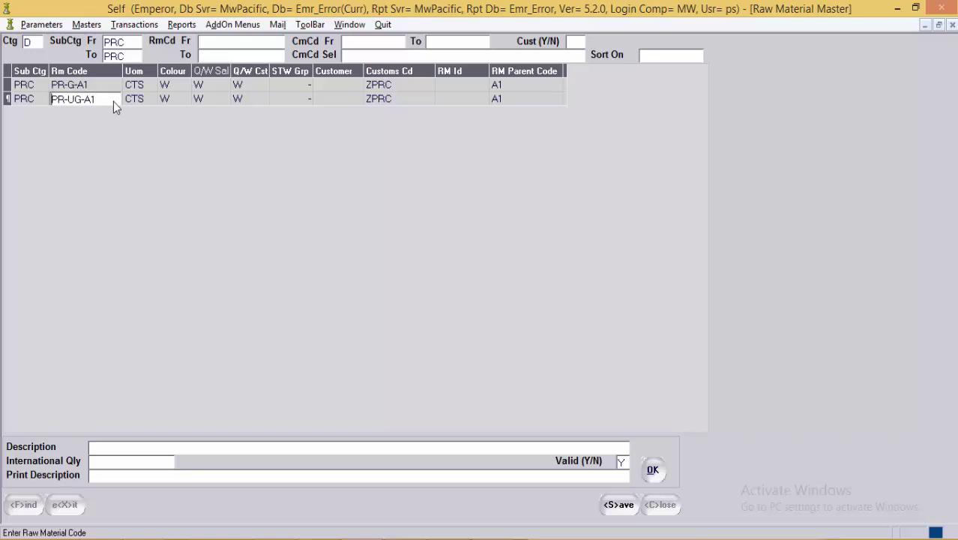
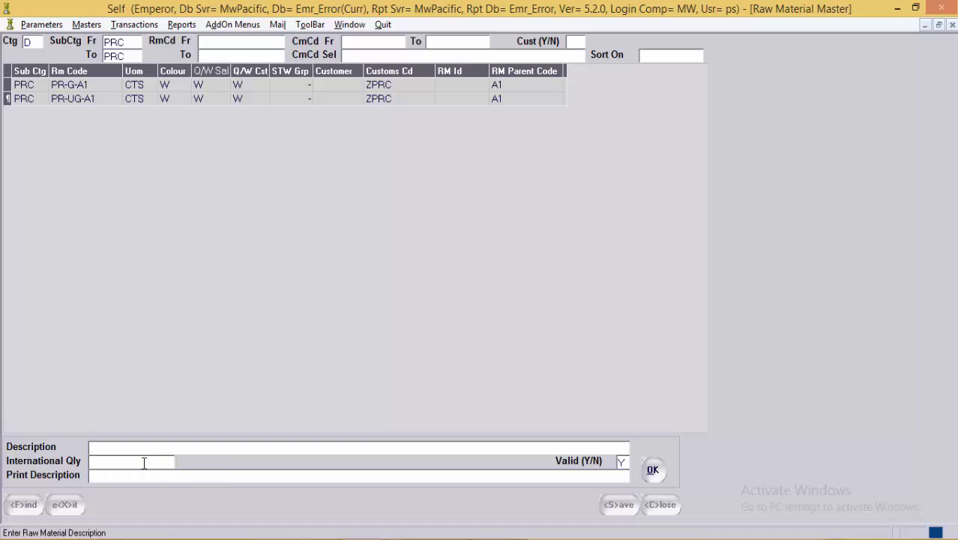
click(149, 463)
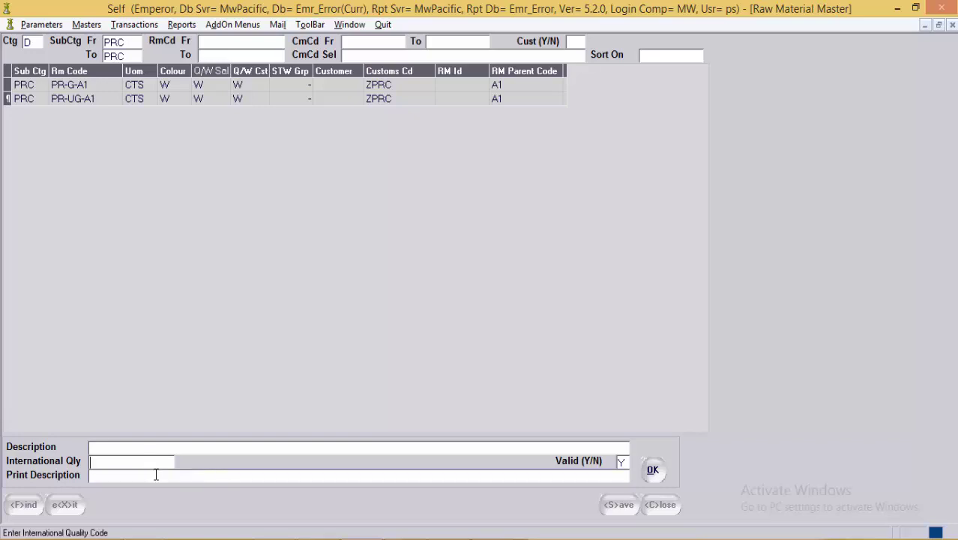
click(158, 475)
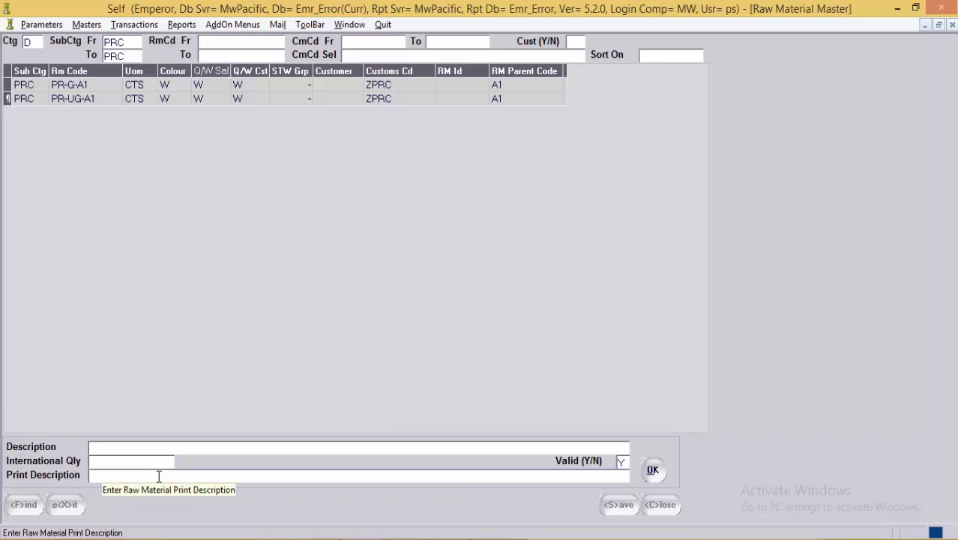
click(623, 461)
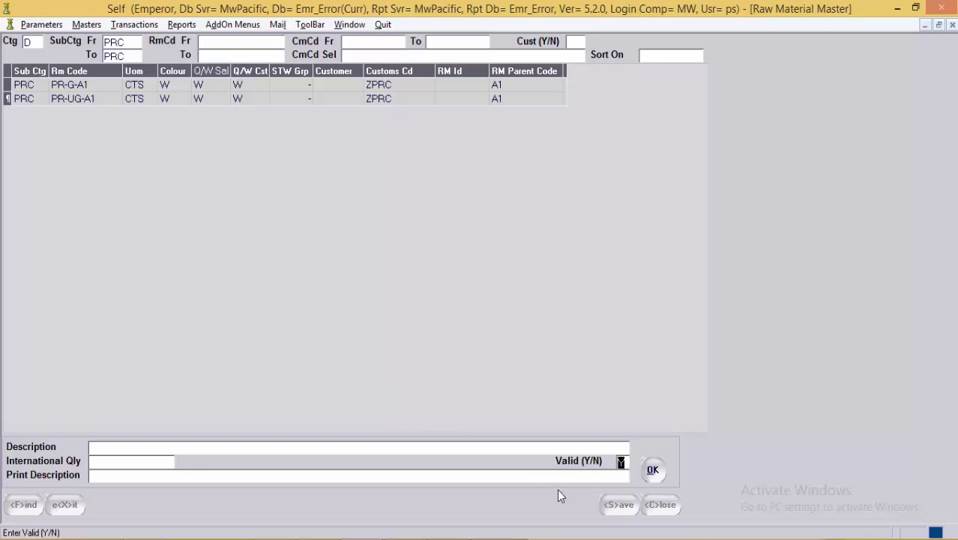
click(655, 474)
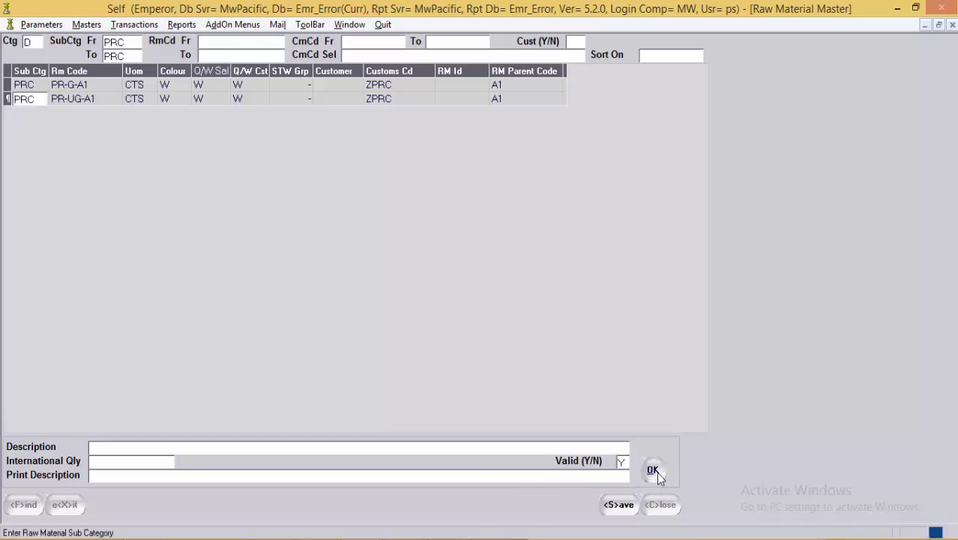
key(Tab)
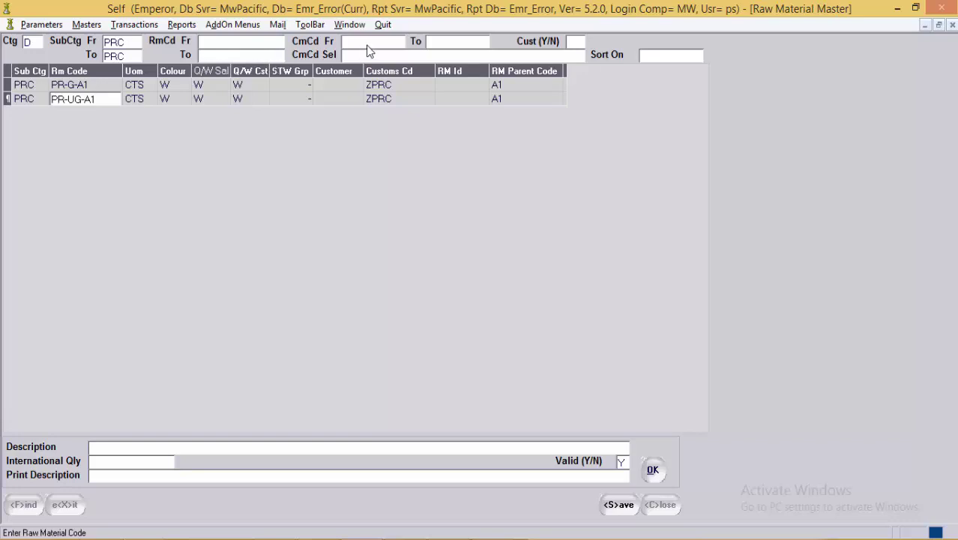
Step: Save the PRC diamond records and load all records of category C, Colour Stones
click(619, 504)
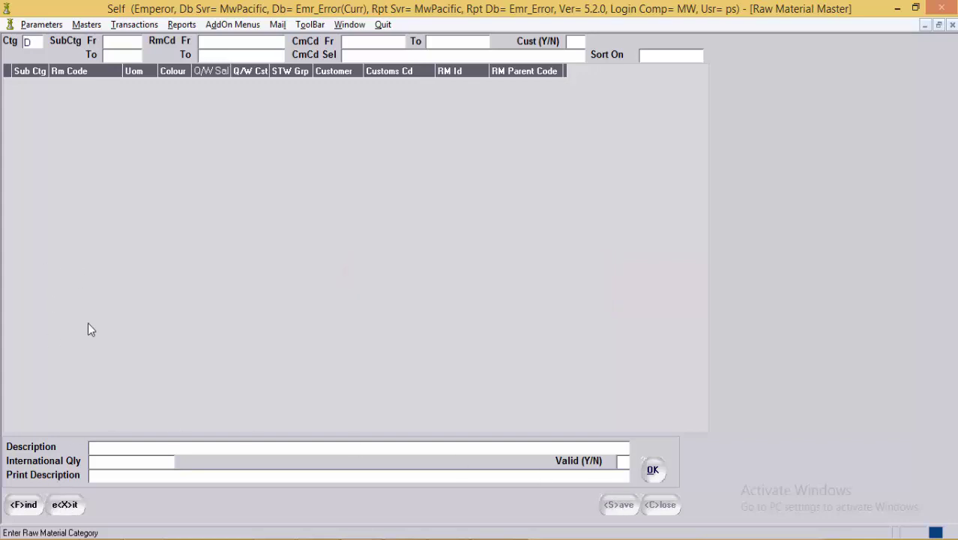
key(F2)
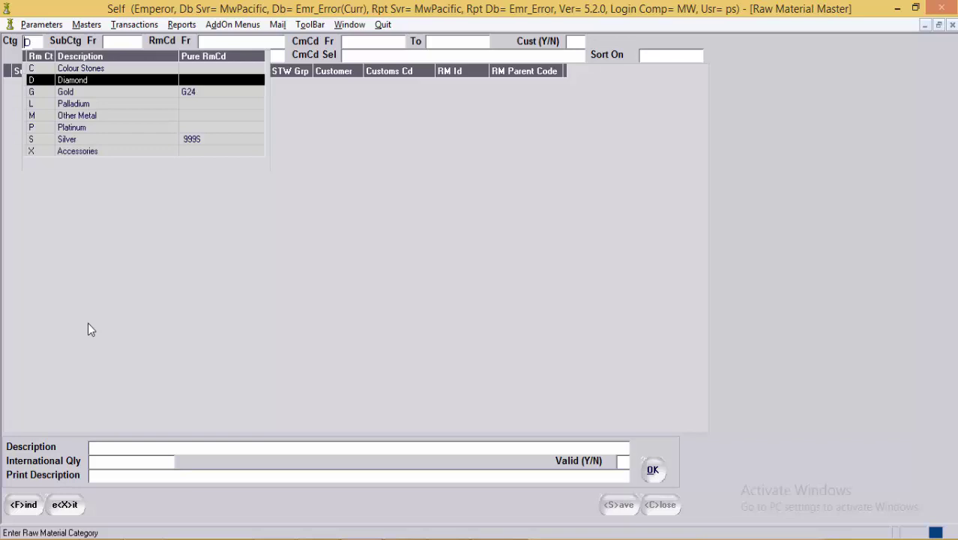
key(Up)
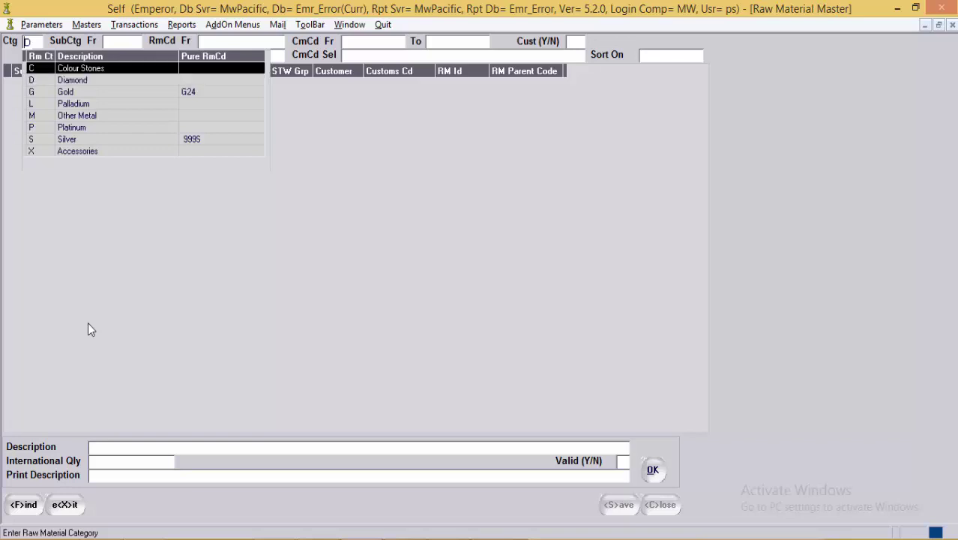
key(Return)
key(Return)
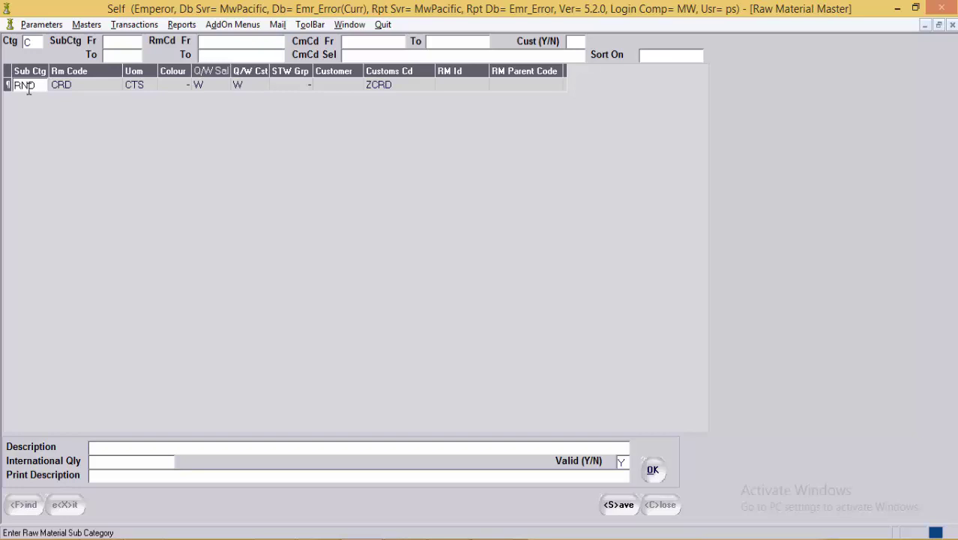
Step: Save the colour stone record and load all records of category G, Gold
click(619, 505)
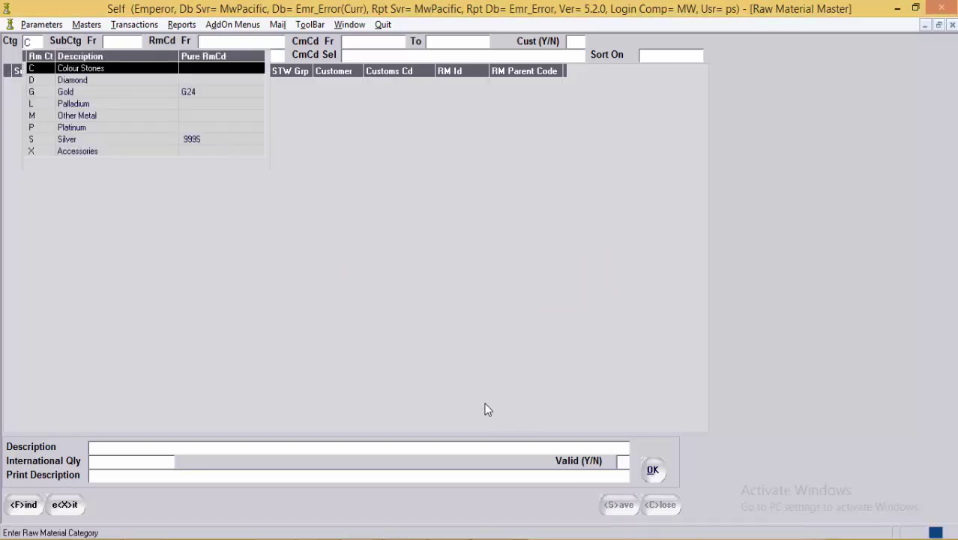
key(Down)
key(Down)
key(Return)
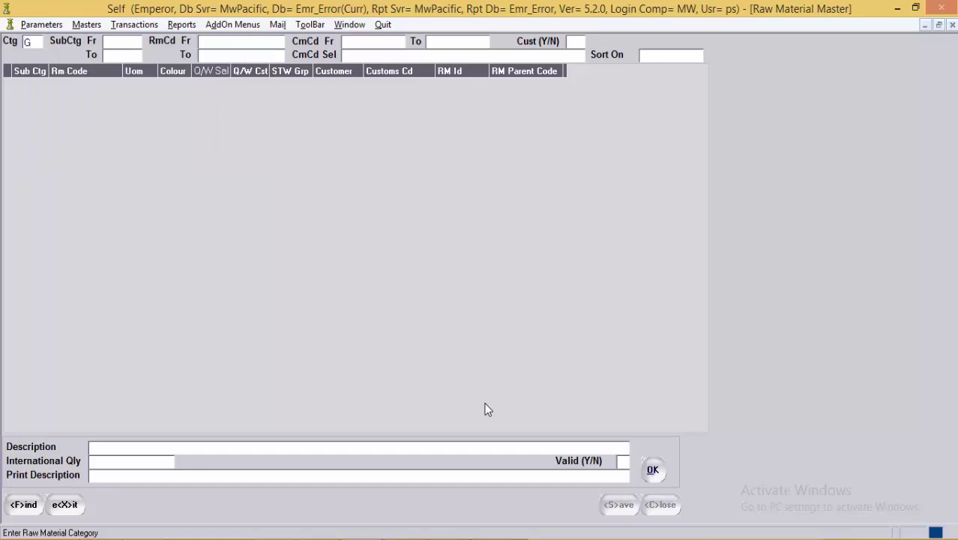
key(Return)
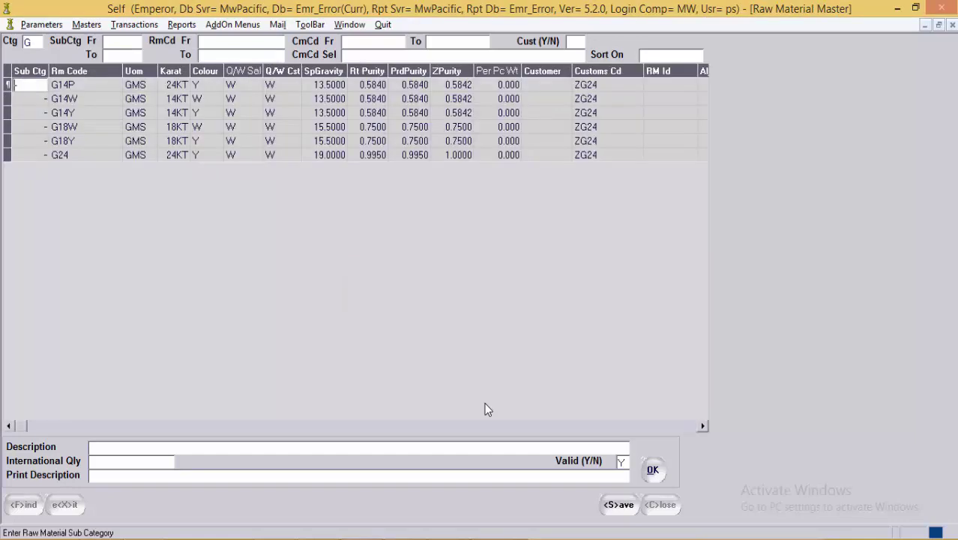
Step: Go through G14W's fields from sub category to cost rate basis, including unit, karat and colour, without editing them
click(35, 98)
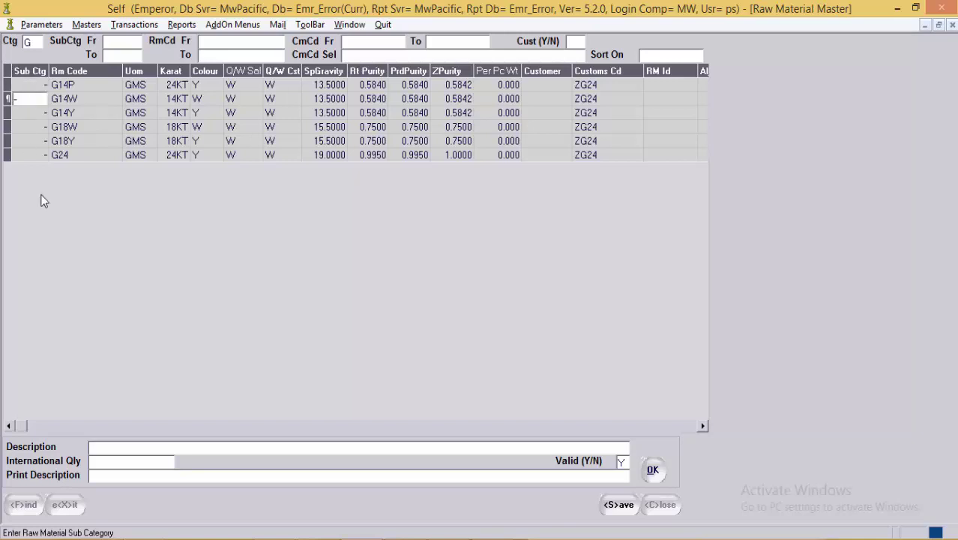
key(Tab)
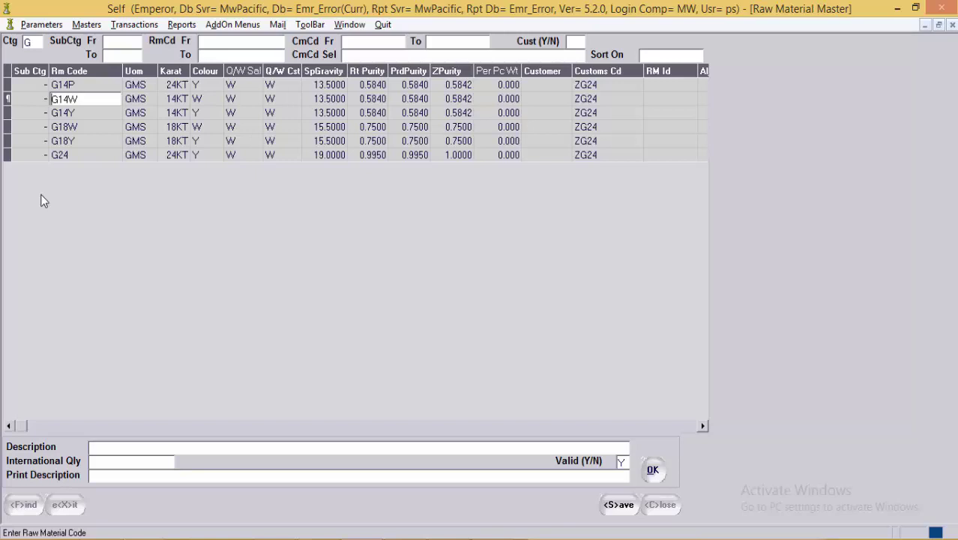
key(Tab)
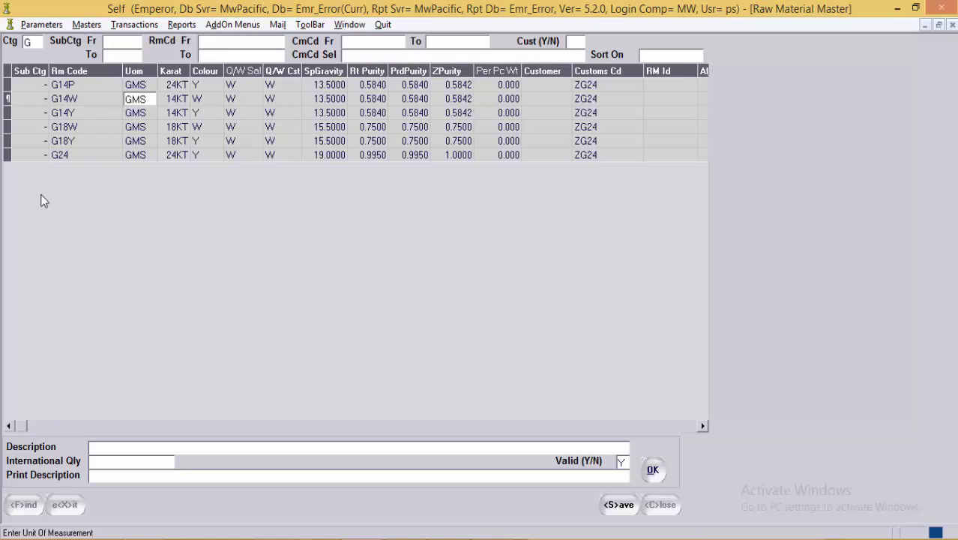
key(Return)
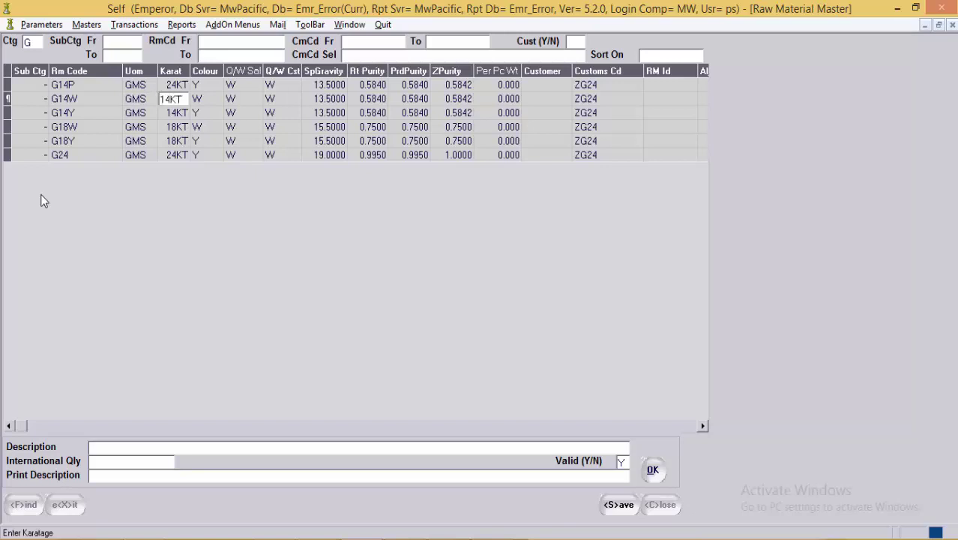
key(Return)
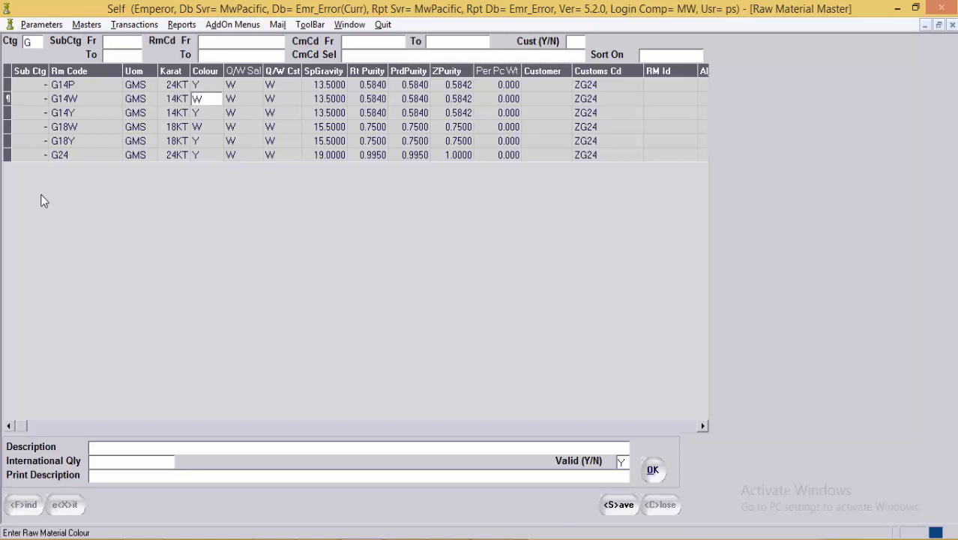
key(Return)
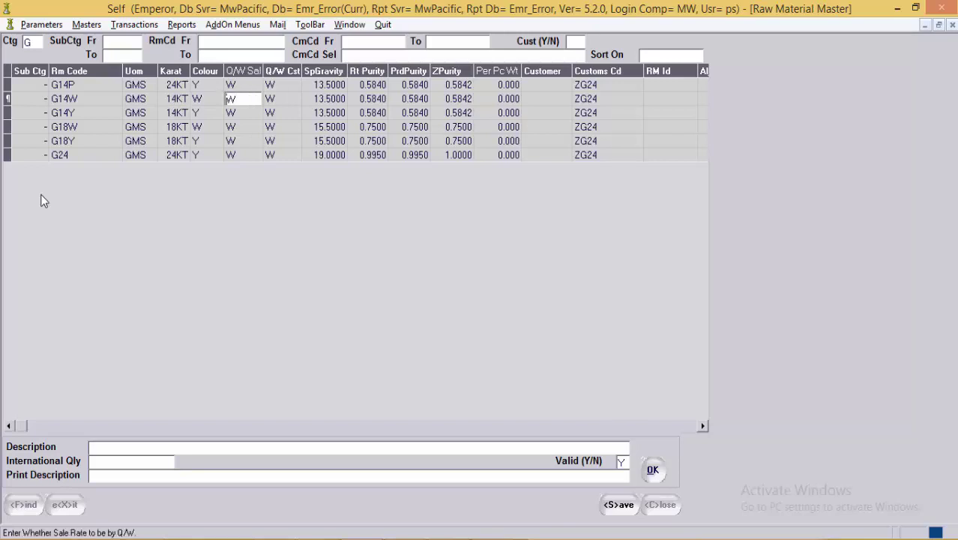
key(Return)
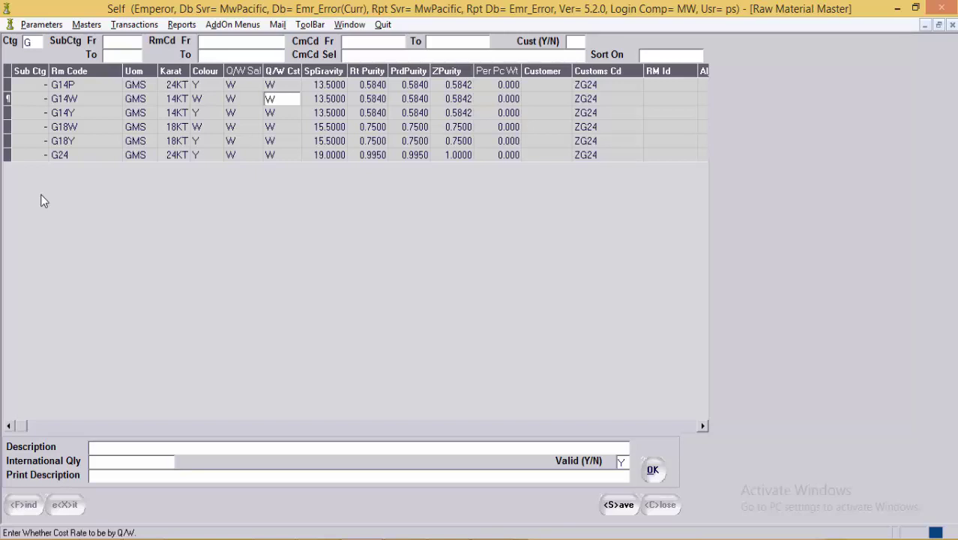
Step: Examine the specific gravity, raw material purity, production purity and customs purity fields of G14W
key(Tab)
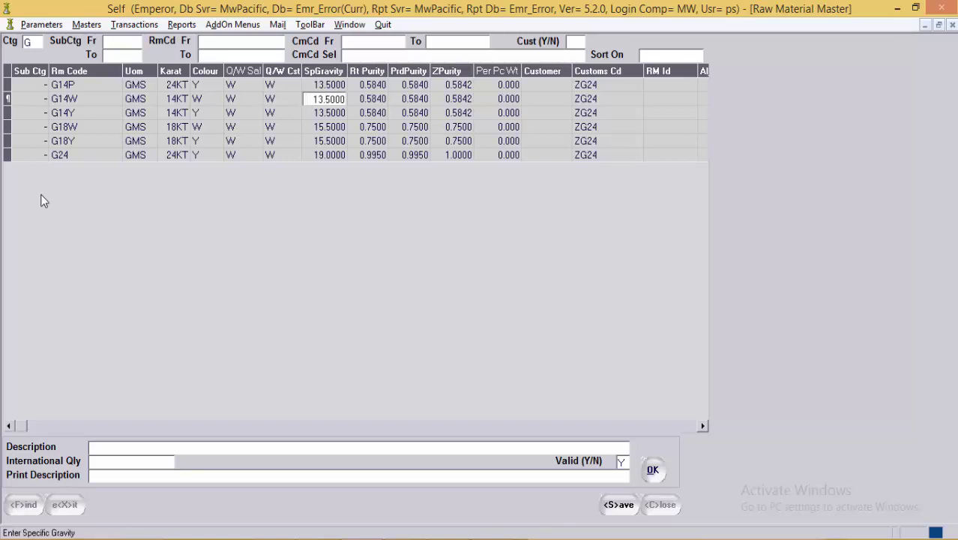
key(Tab)
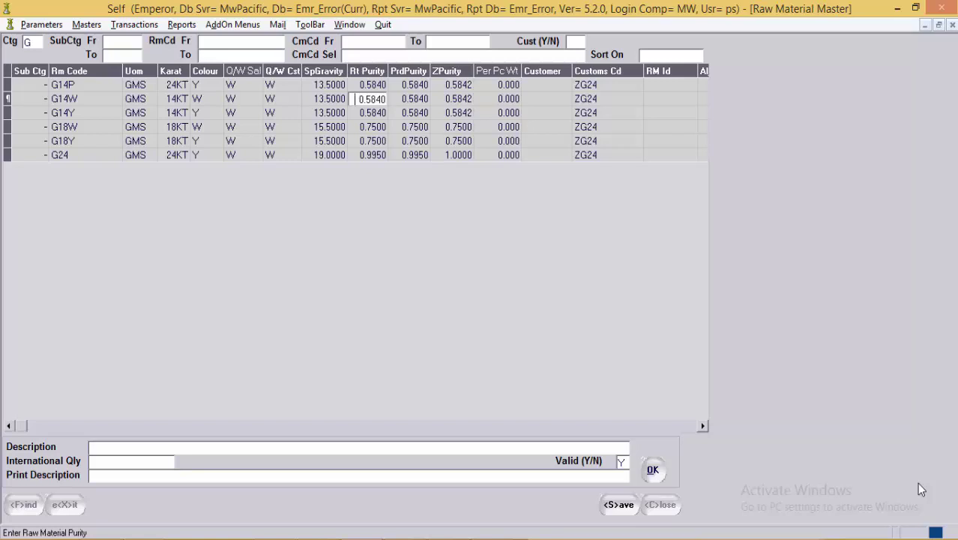
key(Tab)
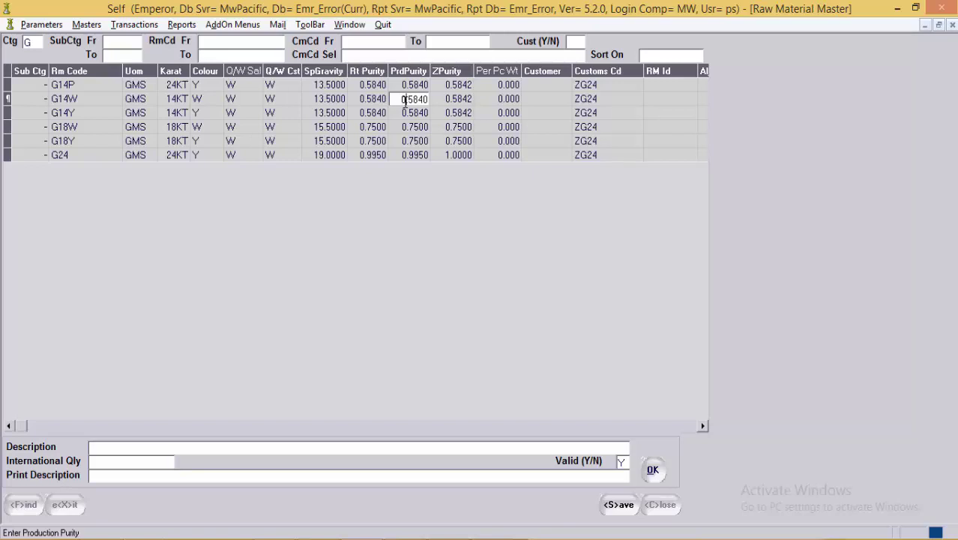
drag(405, 99, 428, 100)
click(448, 104)
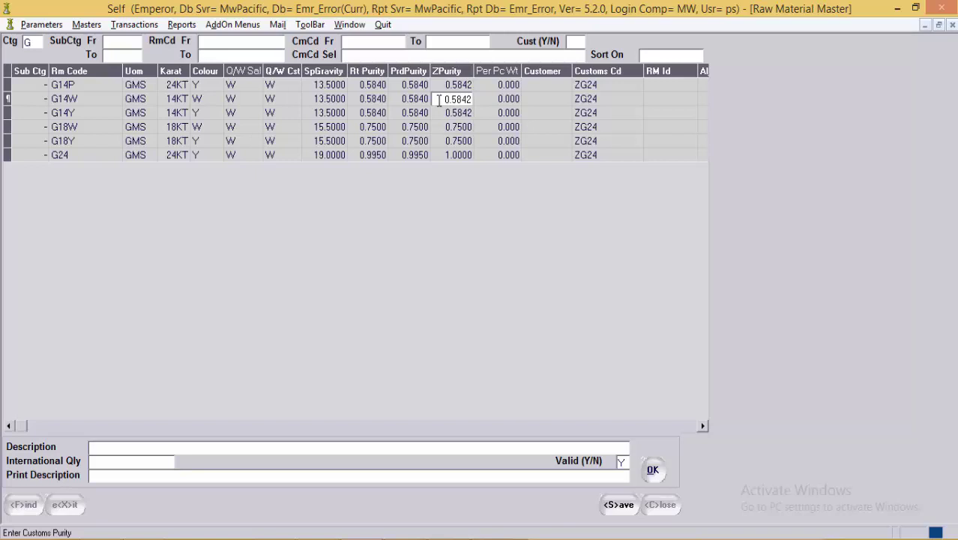
Step: Examine the per piece weight, customs code, RM Id and alloy code fields of G14W
drag(443, 99, 510, 100)
click(495, 103)
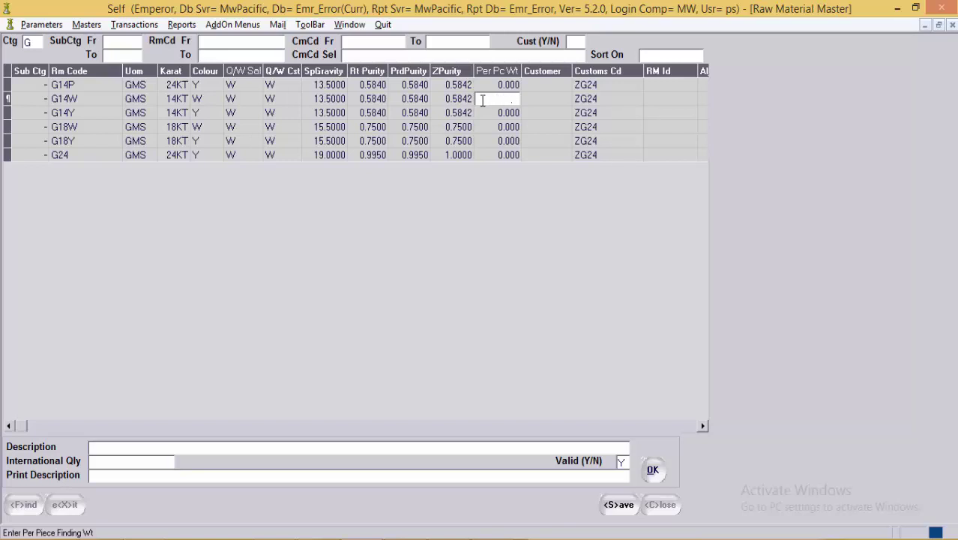
key(Return)
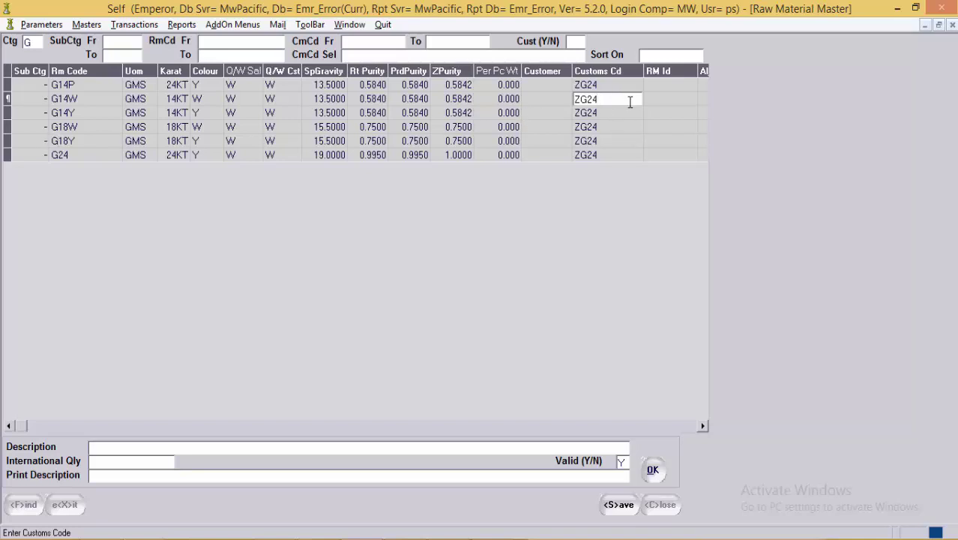
key(Tab)
key(Tab)
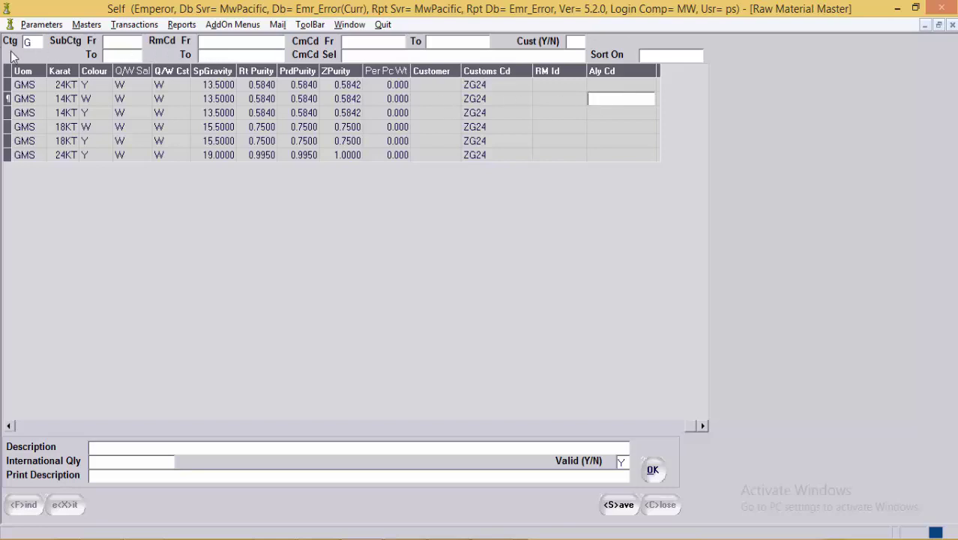
Step: Save the gold records and load all records of category X, Accessories
click(619, 505)
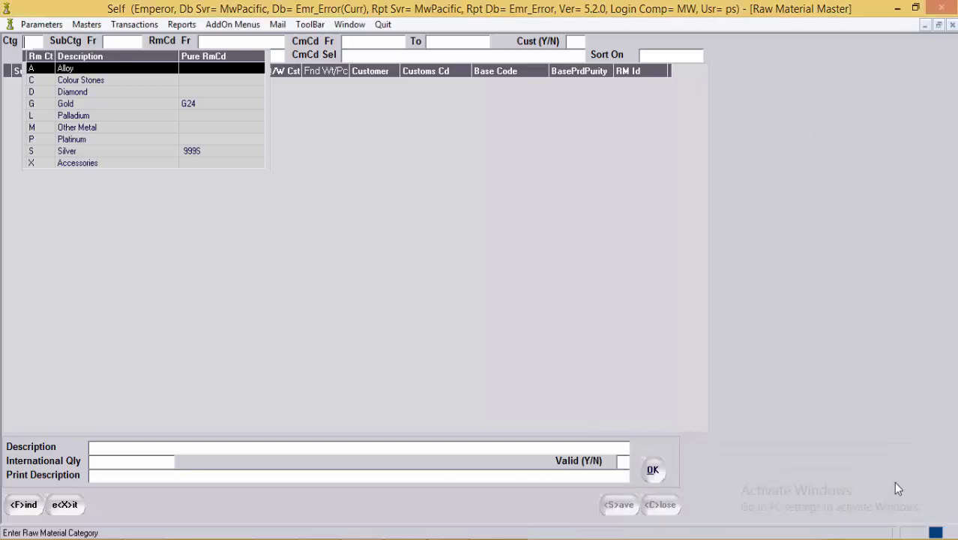
text(X)
key(Return)
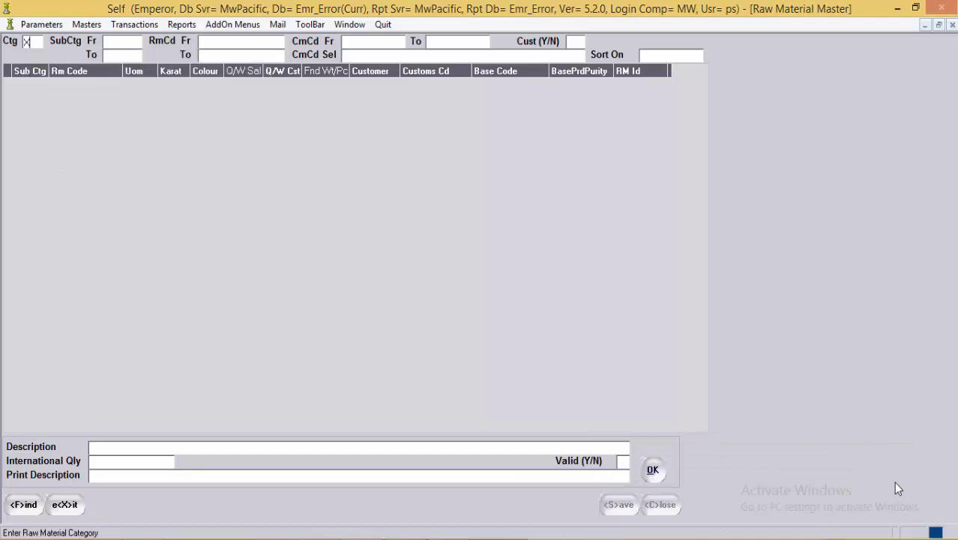
key(Return)
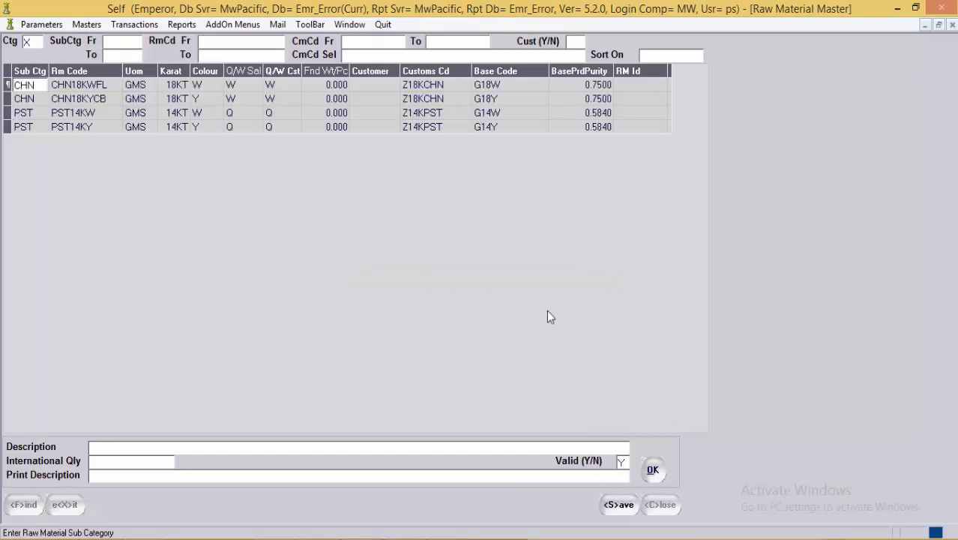
Step: Examine the sub category, Rm code, unit, karat and colour fields of the accessory records, starting with the PST rows and continuing on CHN18KWFL
click(39, 113)
click(40, 126)
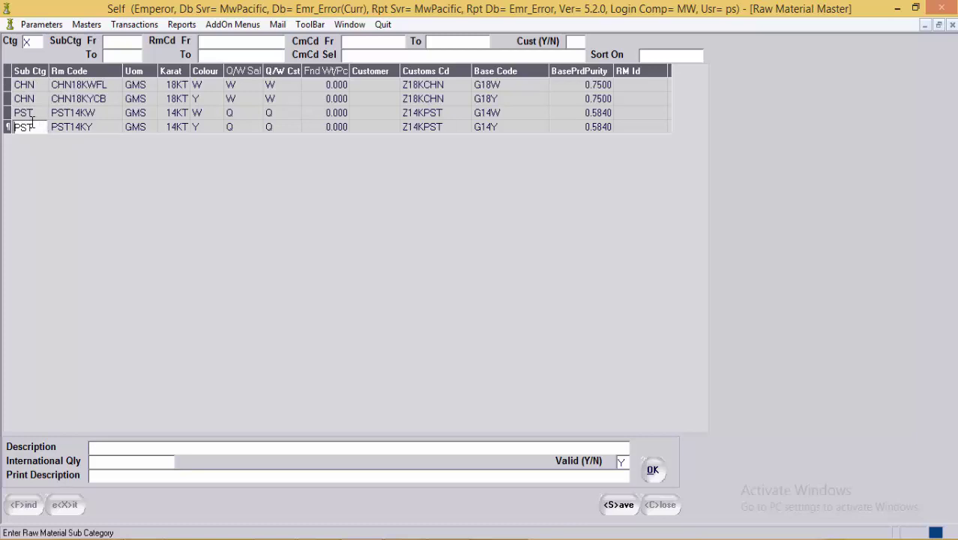
click(52, 87)
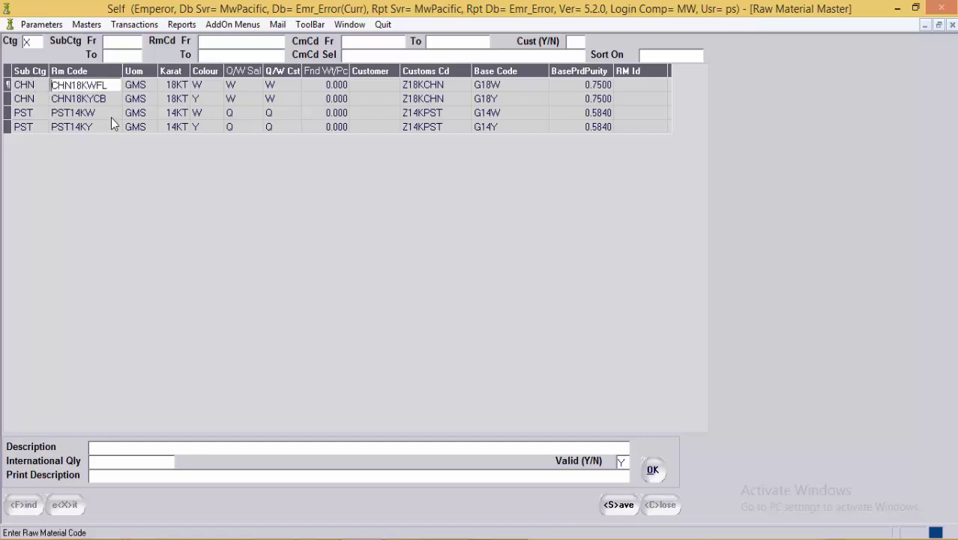
key(Tab)
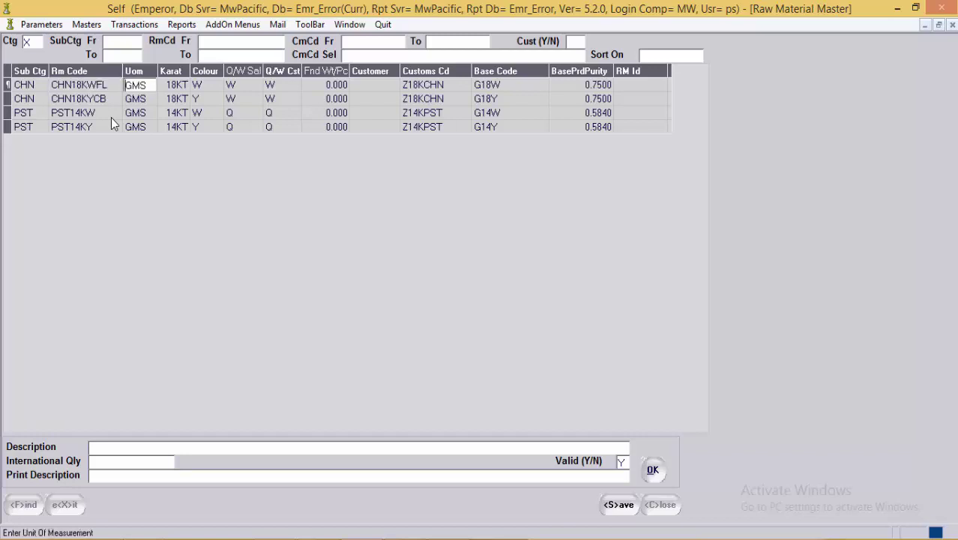
key(shift+Tab)
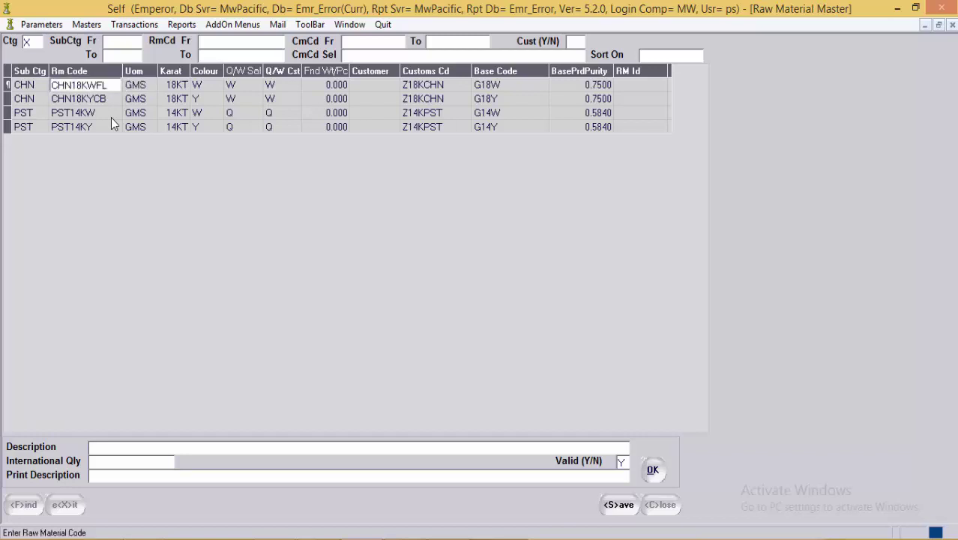
key(Tab)
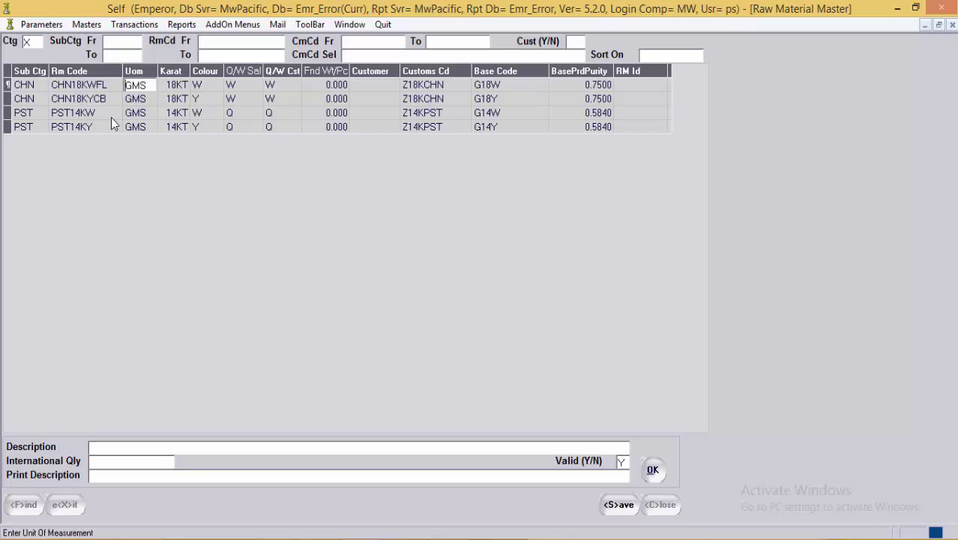
key(Tab)
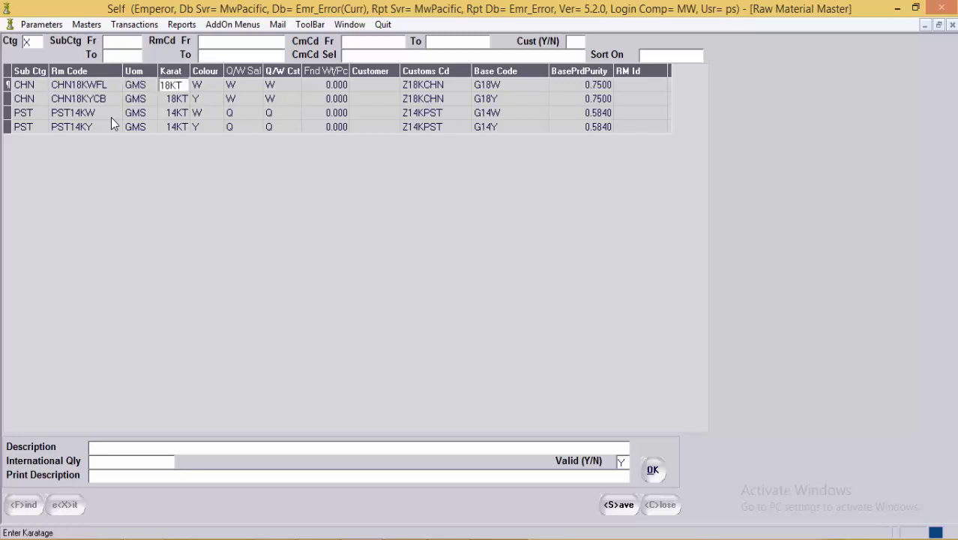
key(Tab)
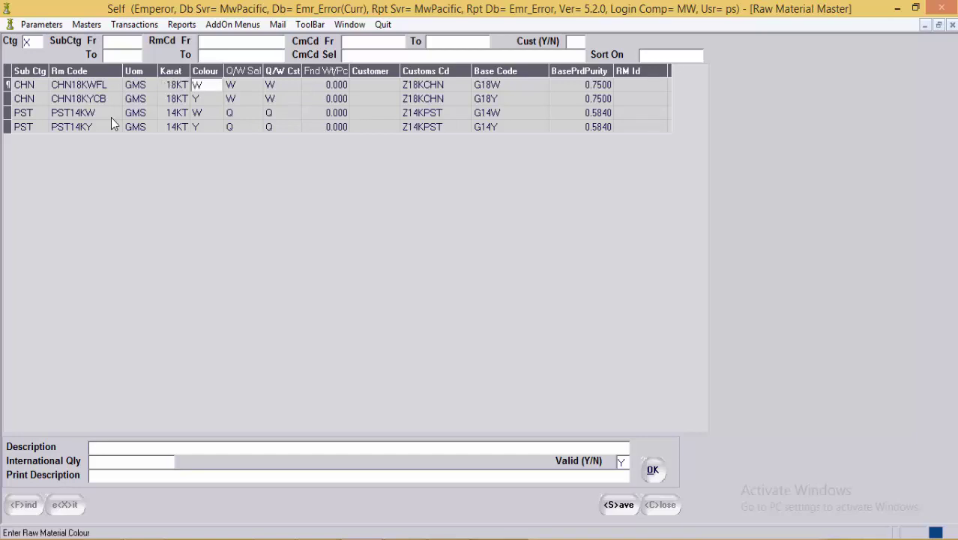
Step: Review the Qty and Weight options for the sale rate basis of CHN18KWFL and keep W, Weight
key(Tab)
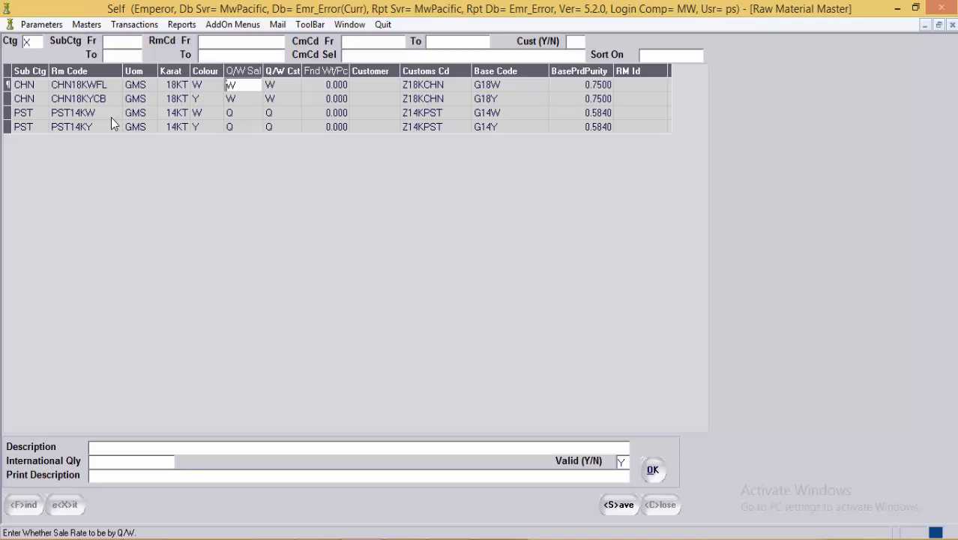
key(F2)
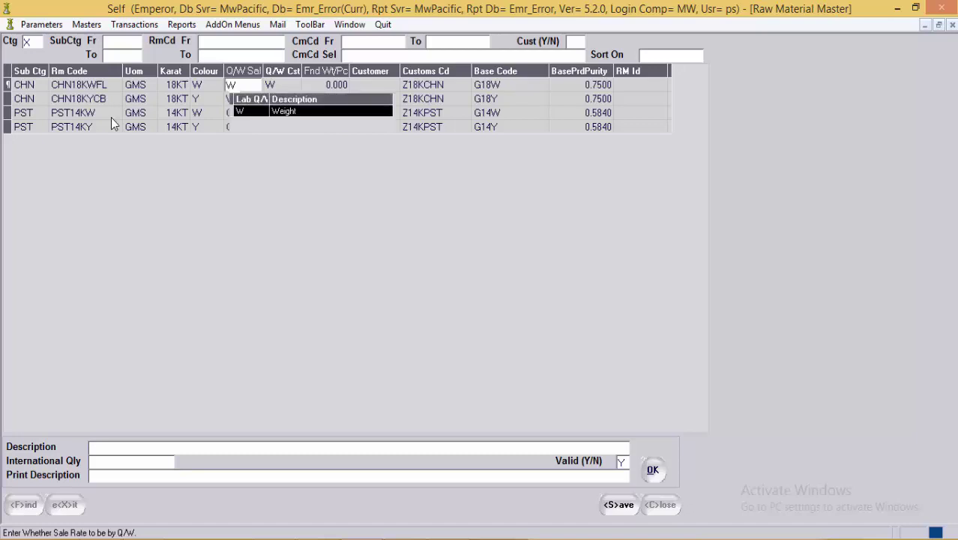
key(Down)
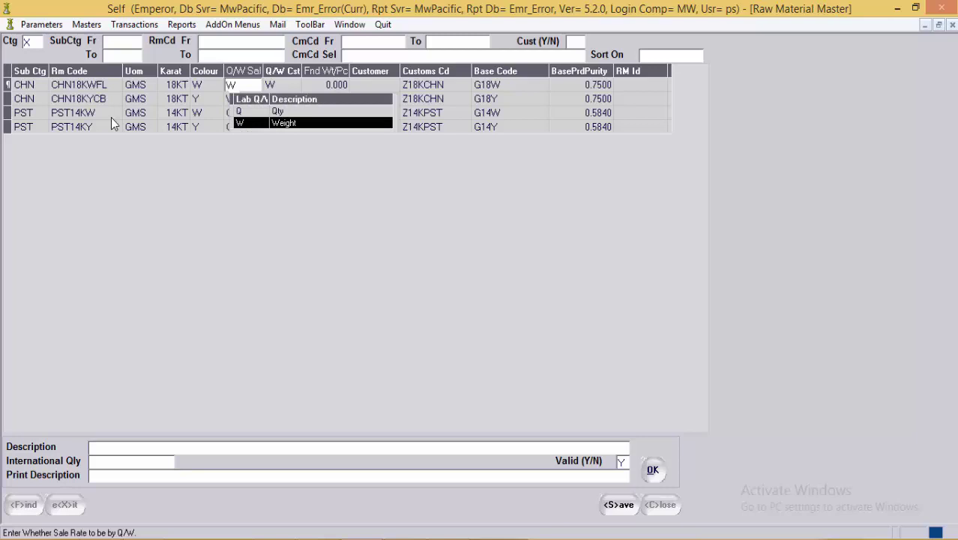
key(Up)
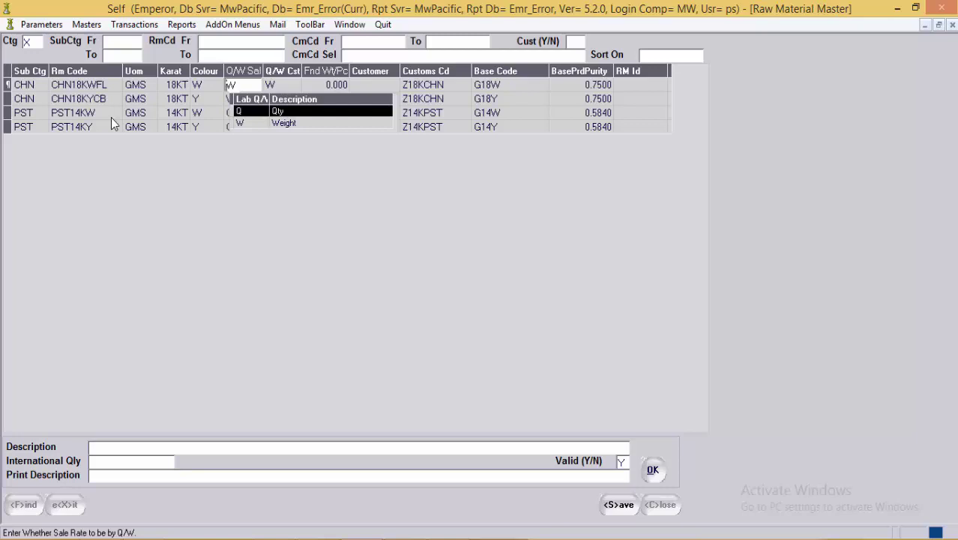
key(Down)
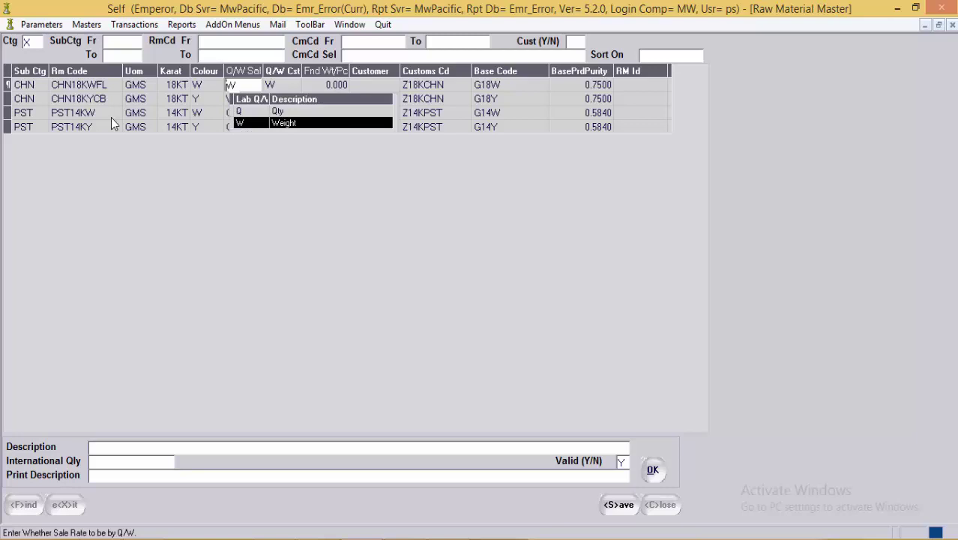
key(Return)
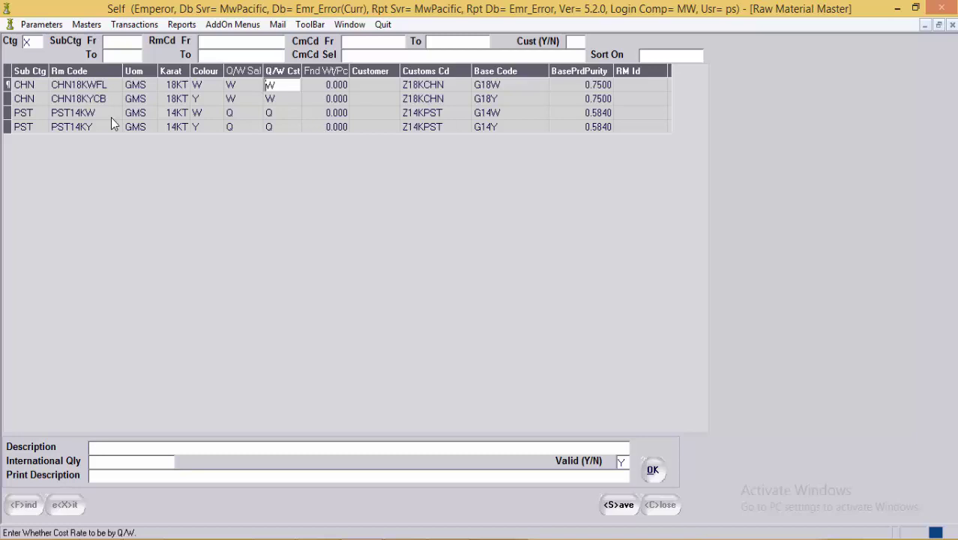
Step: Examine CHN18KWFL's finding weight per piece, customer, customs code, base code and base production purity fields without editing them
key(Return)
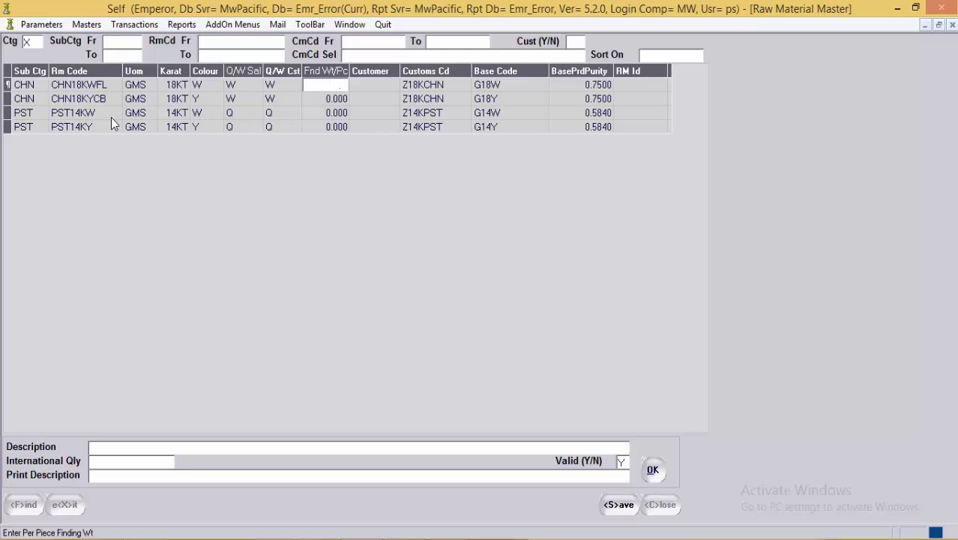
key(Return)
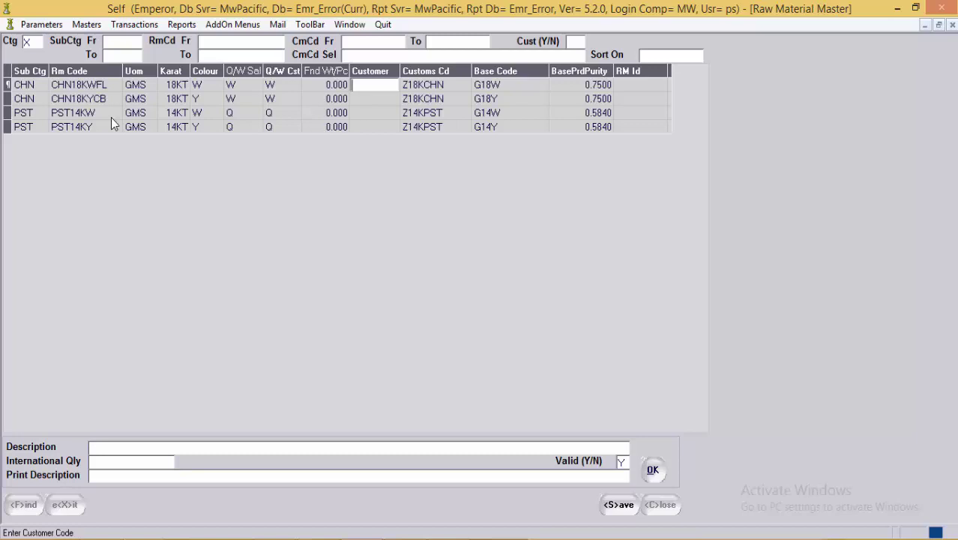
key(Tab)
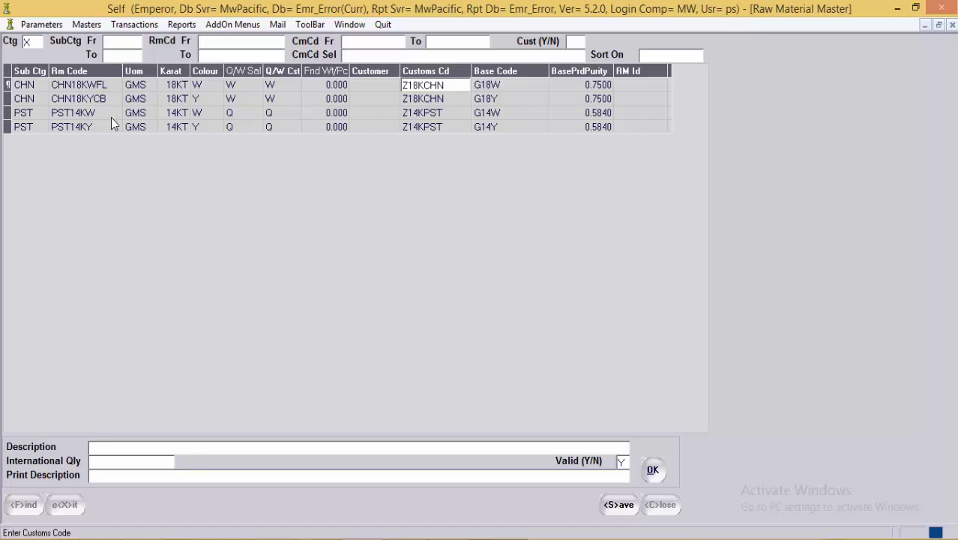
key(Tab)
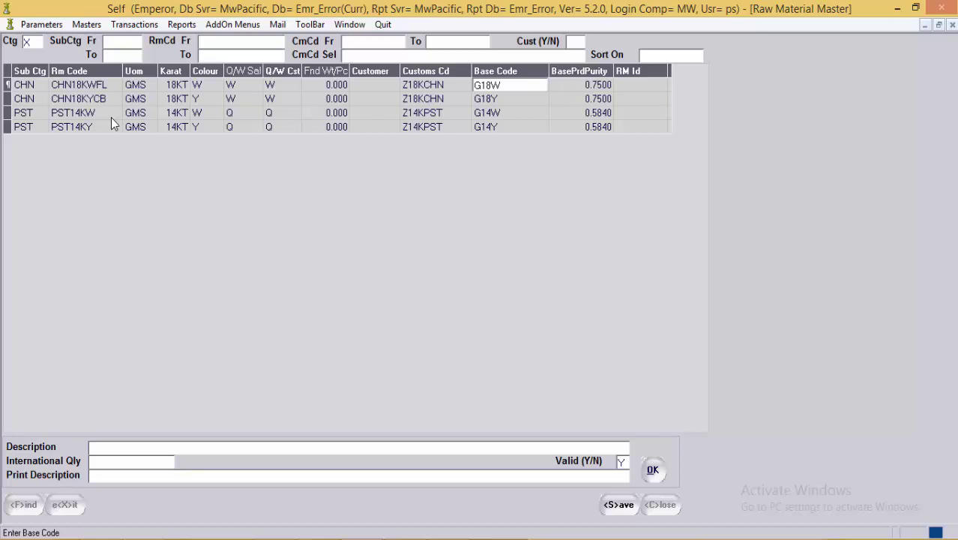
key(Tab)
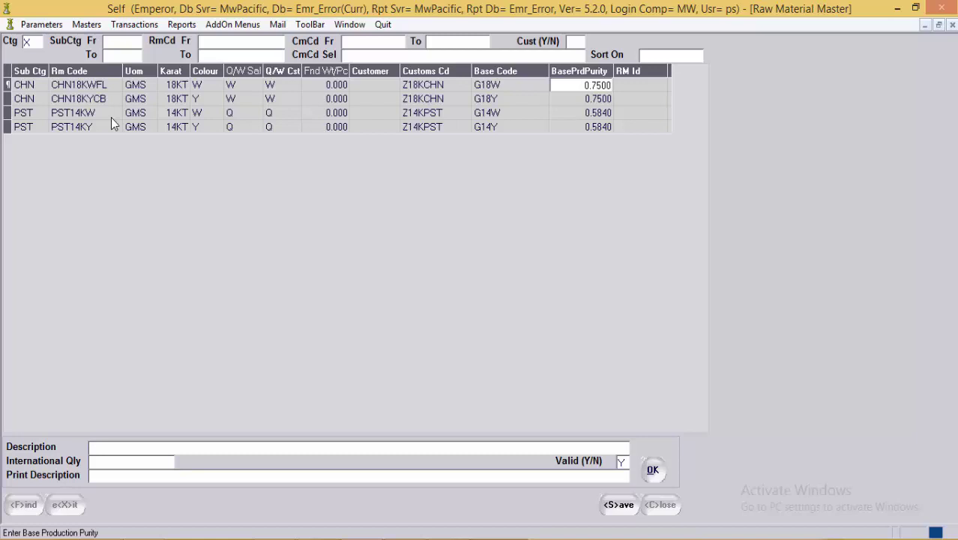
click(534, 89)
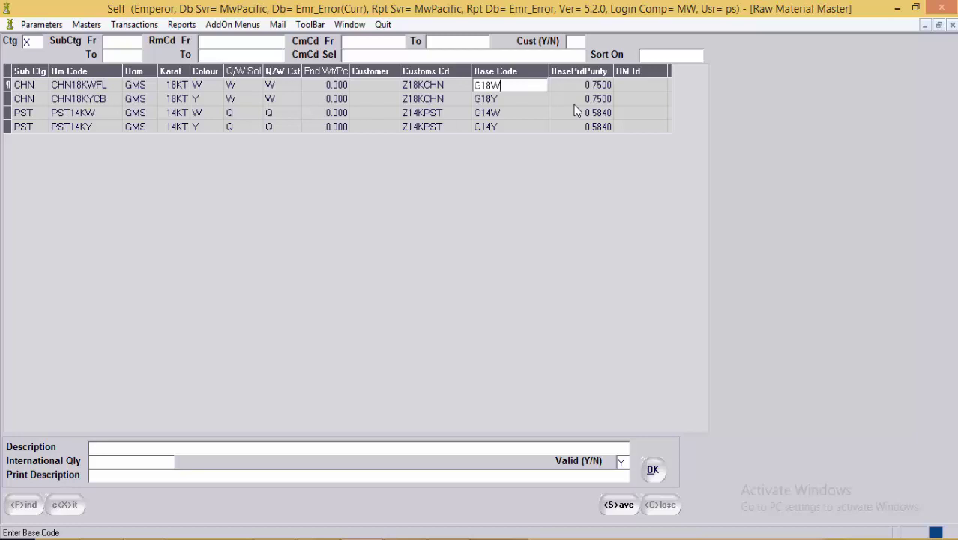
key(Return)
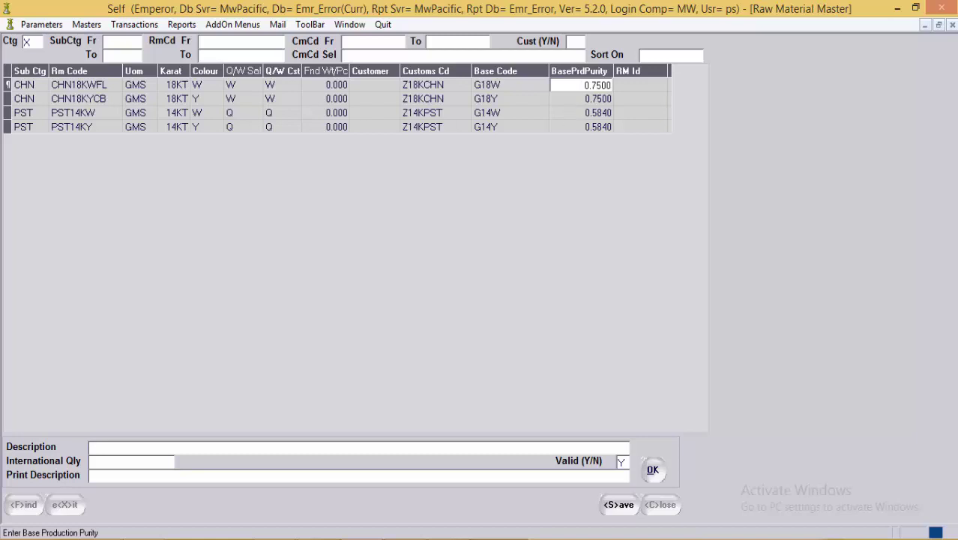
Step: Save the accessory records and load all records of category A
click(618, 504)
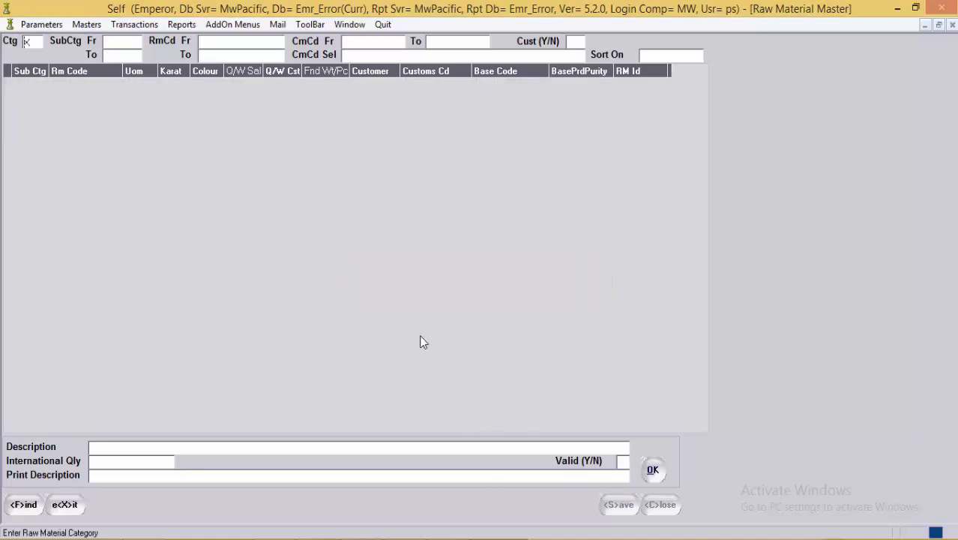
key(F2)
key(Up)
key(Up)
key(Up)
key(Up)
key(Up)
key(Up)
key(Up)
key(Up)
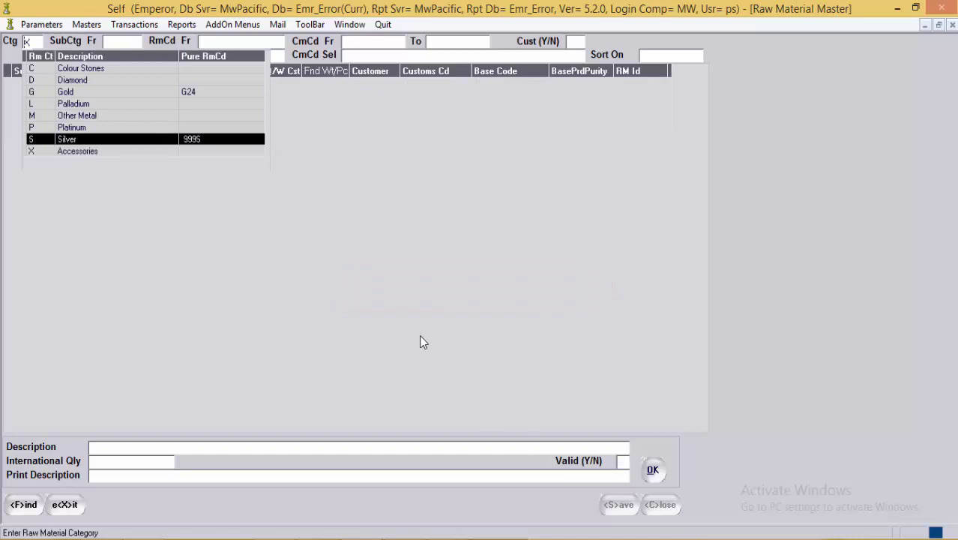
key(Return)
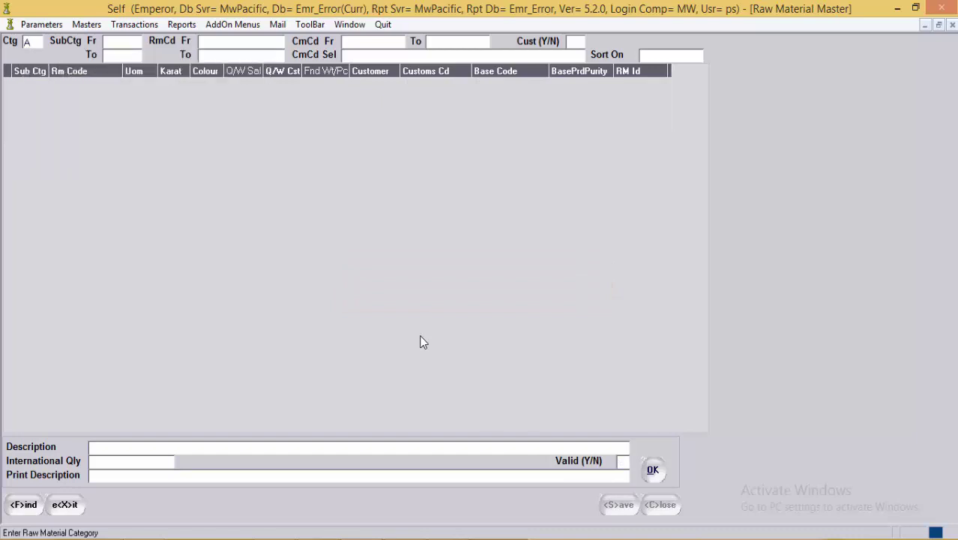
key(Return)
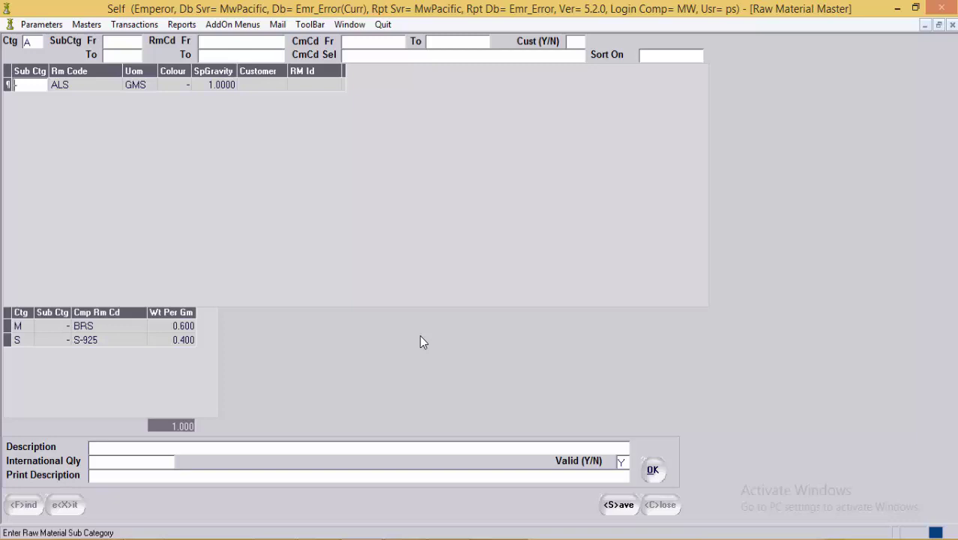
Step: Go through the Rm code, unit, colour and specific gravity fields of ALS without editing them
key(Return)
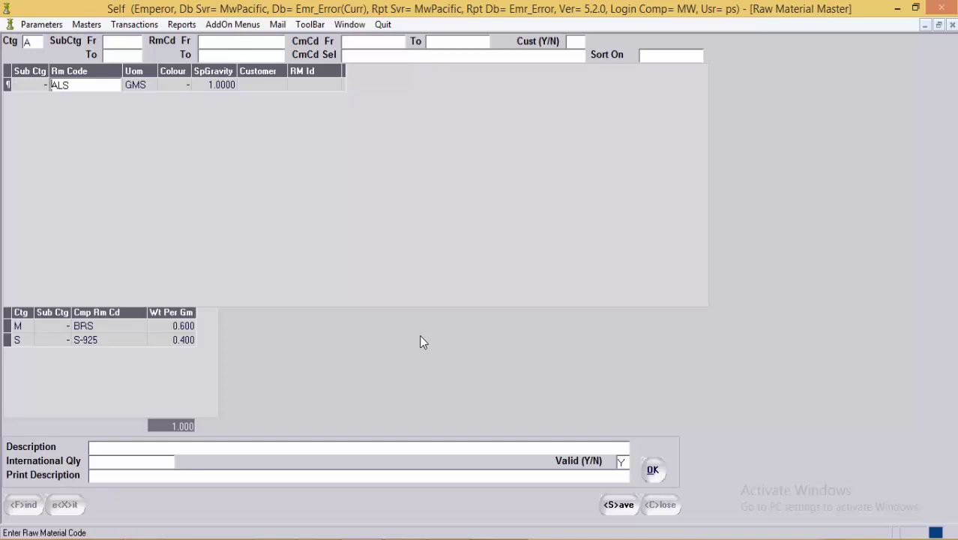
key(Return)
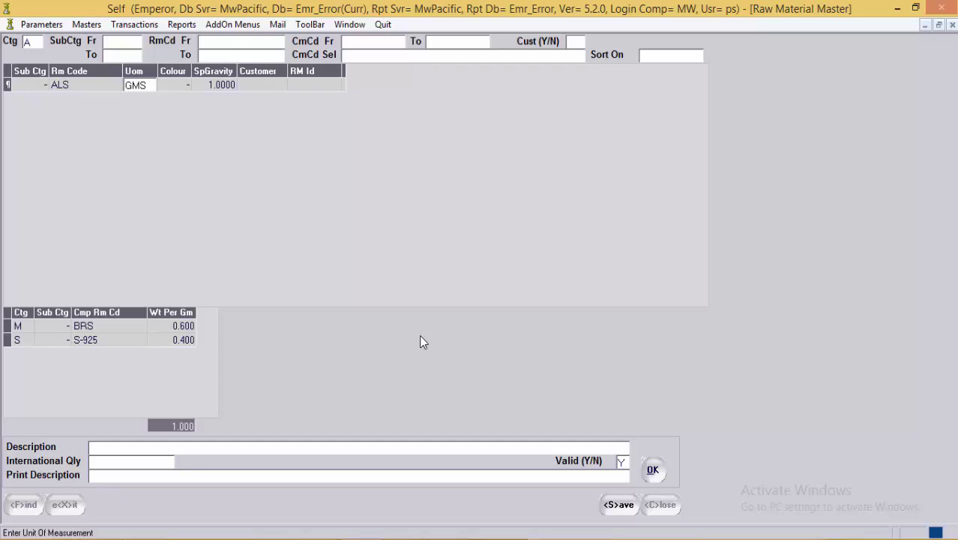
key(Return)
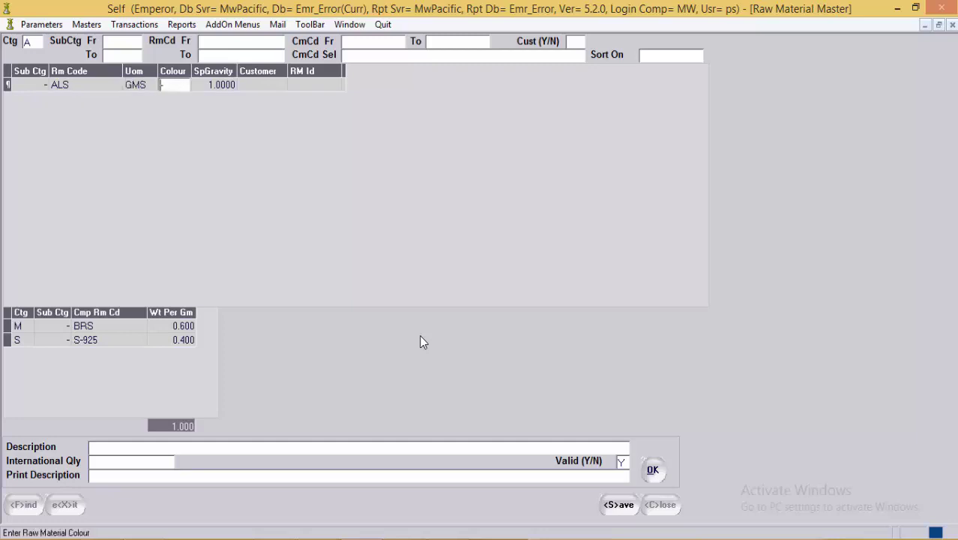
key(Return)
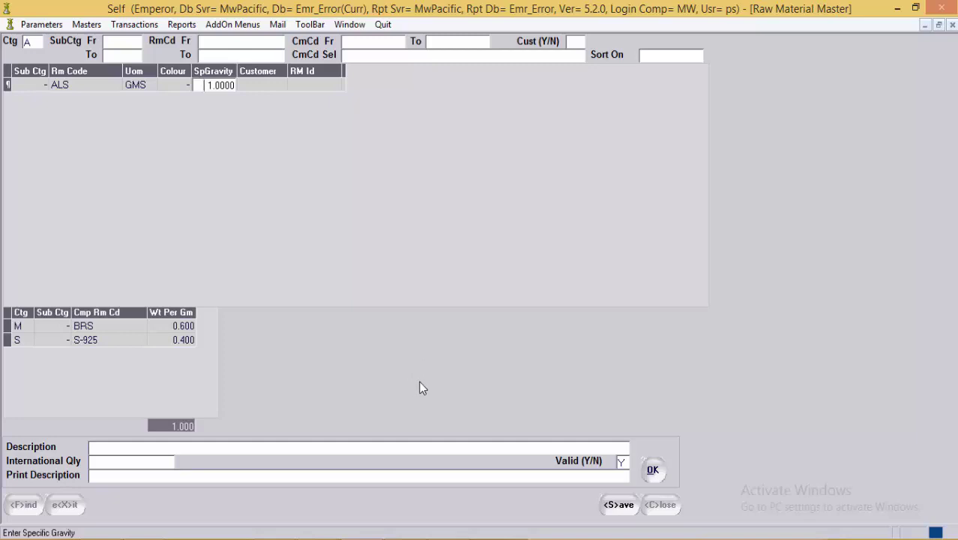
Step: Examine how ALS is composed, checking the category, sub category, composite code and weight per gram of components BRS and S-925
click(127, 326)
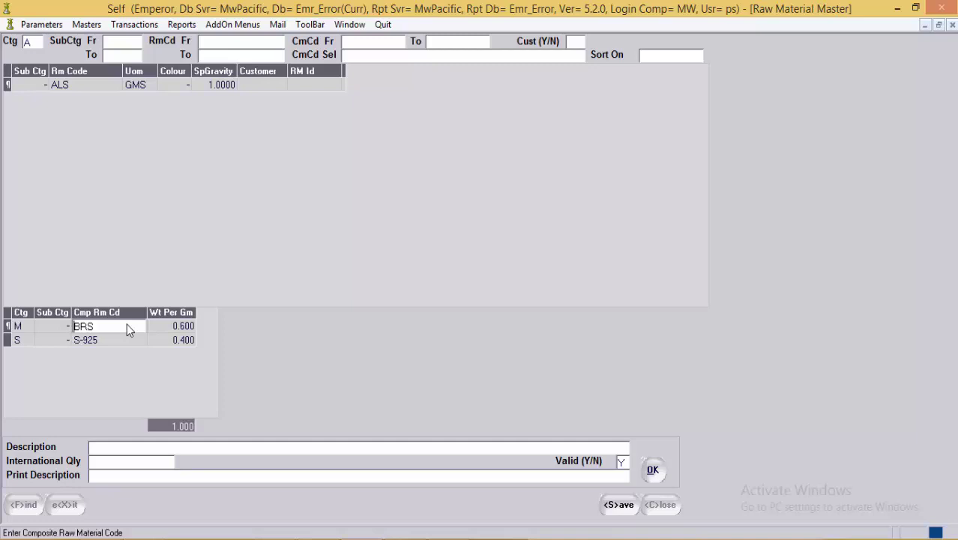
click(58, 330)
click(23, 327)
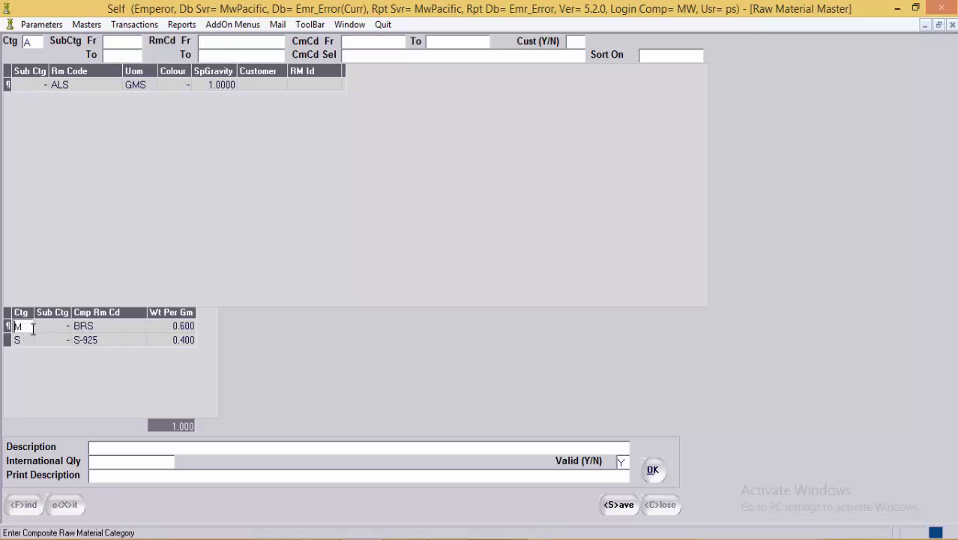
click(109, 327)
click(185, 330)
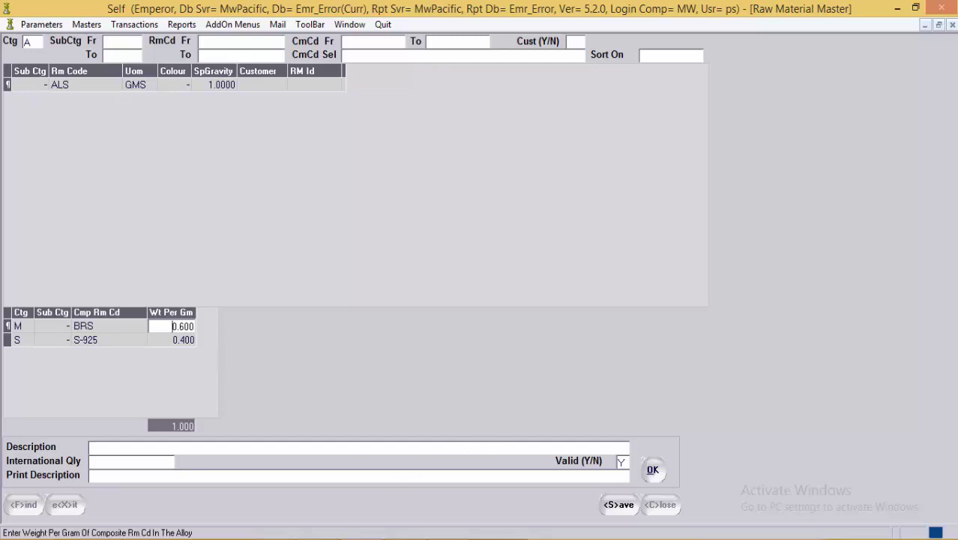
key(Down)
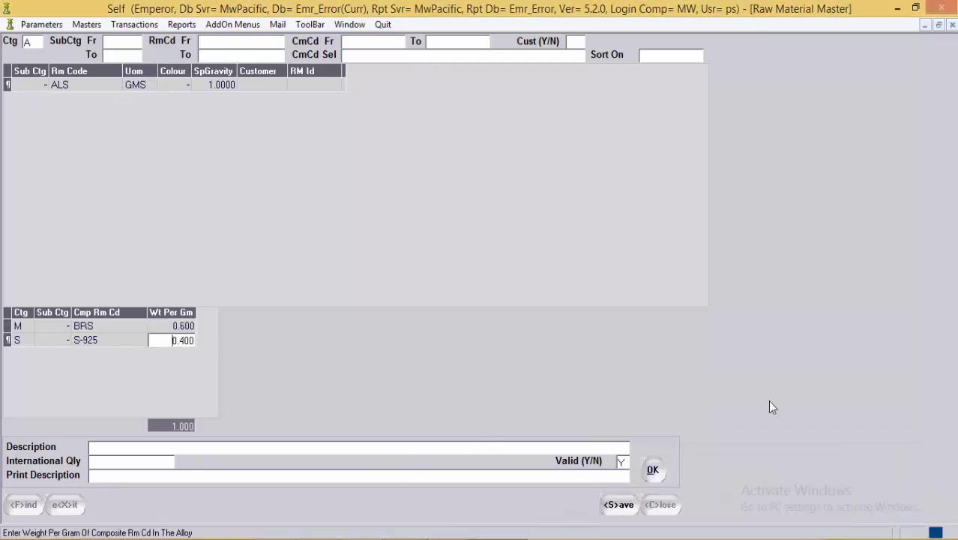
click(157, 87)
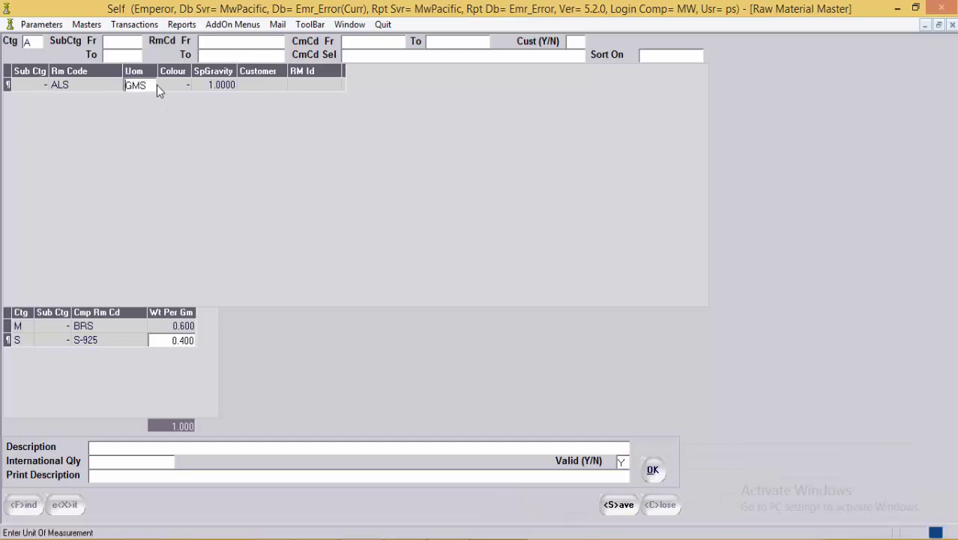
click(103, 85)
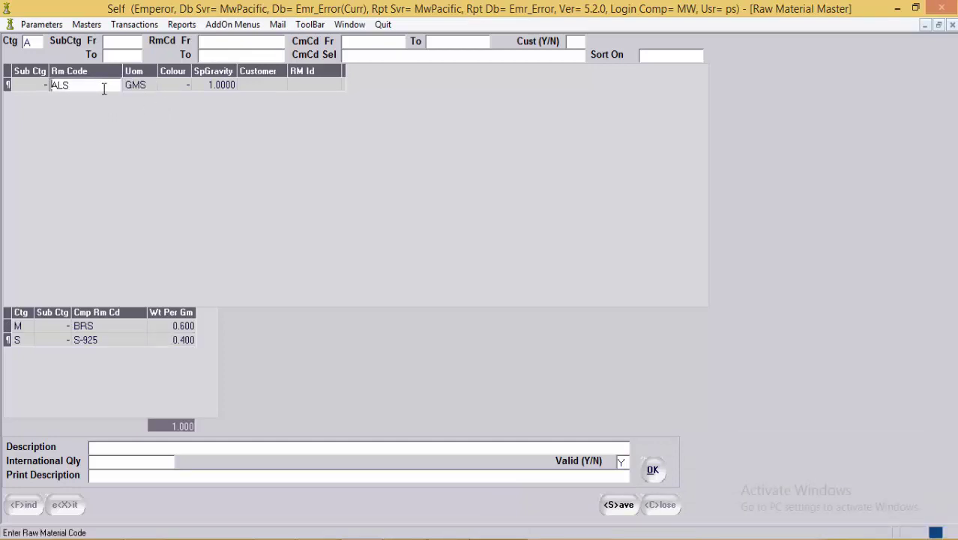
click(129, 325)
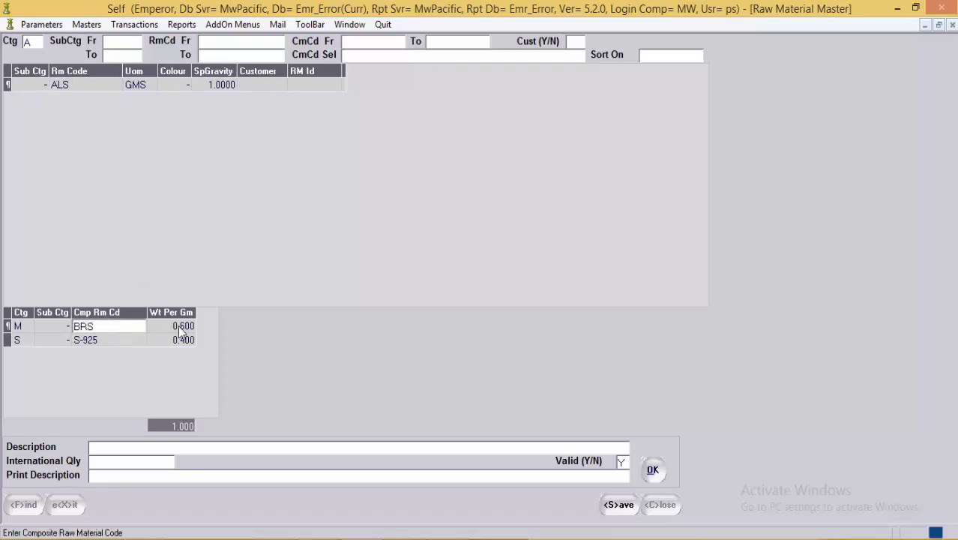
Step: Examine component code S-925 and compare the weight per gram of BRS and S-925 in the ALS alloy composition
click(118, 346)
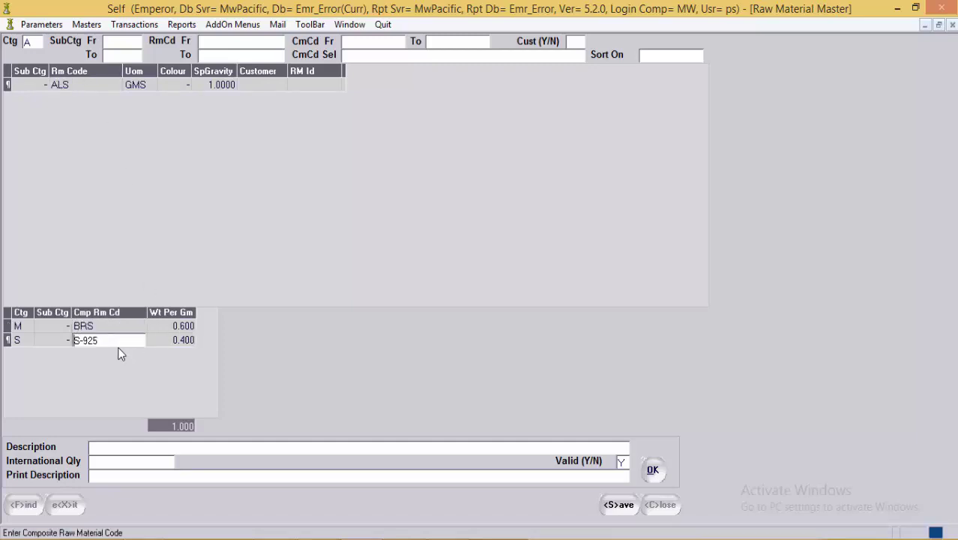
click(184, 342)
click(183, 330)
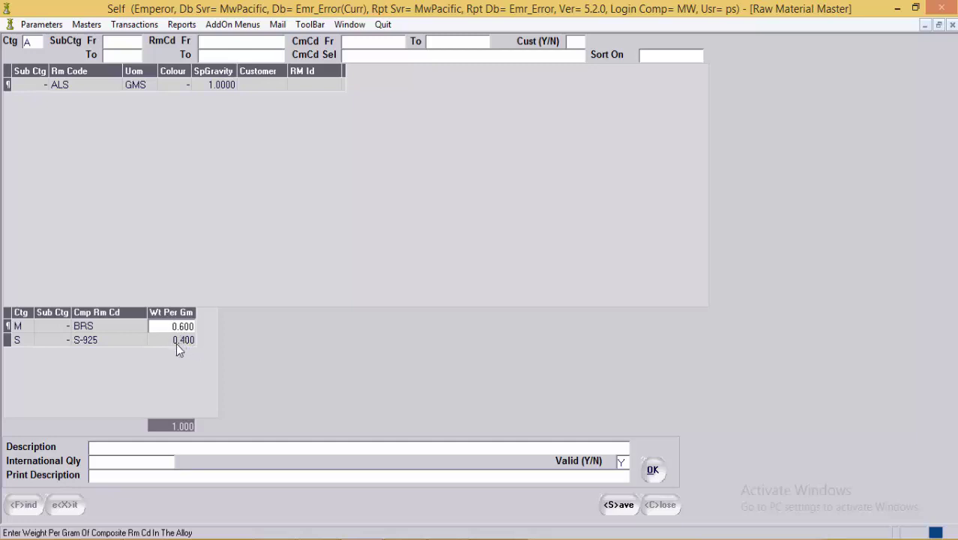
click(177, 342)
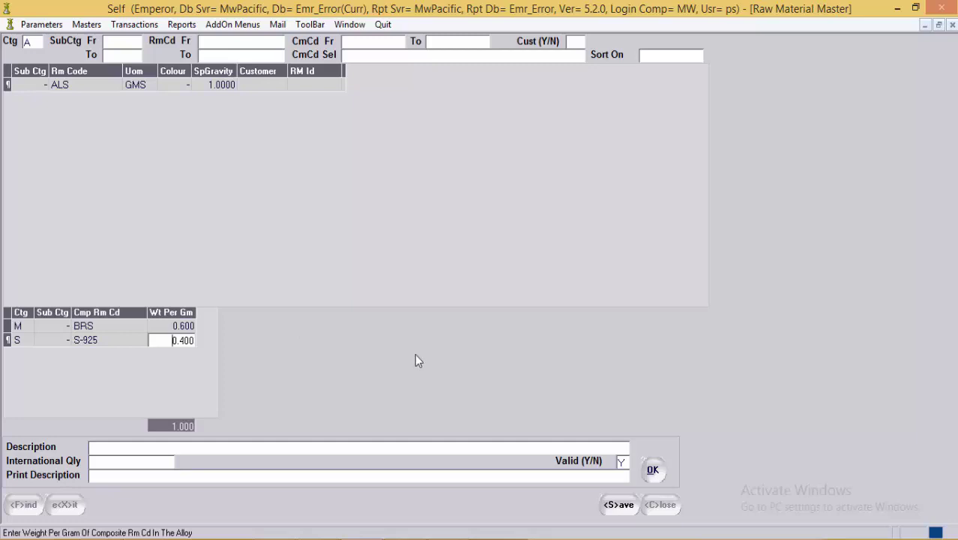
Step: Save the alloy records and close the Raw Material Master
click(616, 507)
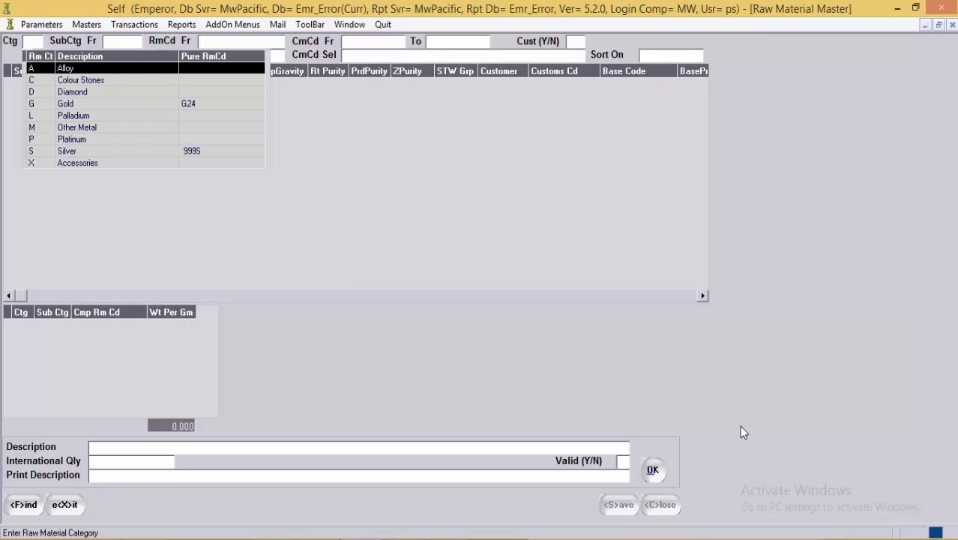
click(64, 505)
Step: Open the Customs Raw Material Master and load the records of gold category G
click(82, 27)
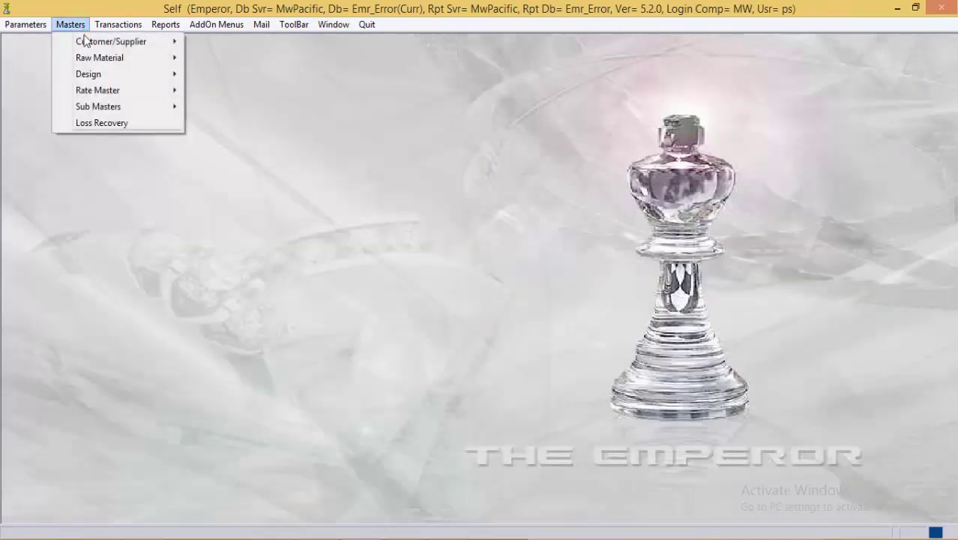
mouse_move(90, 56)
click(269, 75)
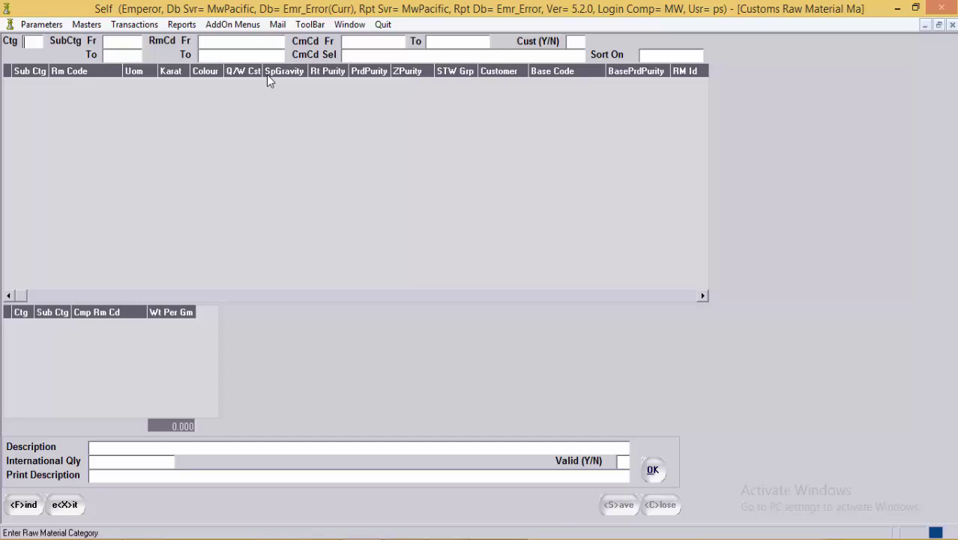
key(Return)
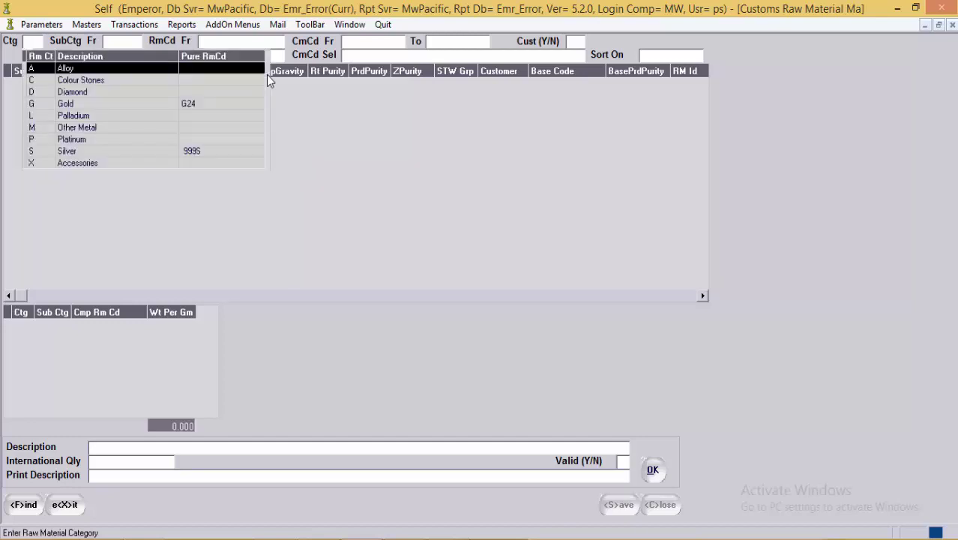
key(Down)
key(Down)
key(Down)
key(Return)
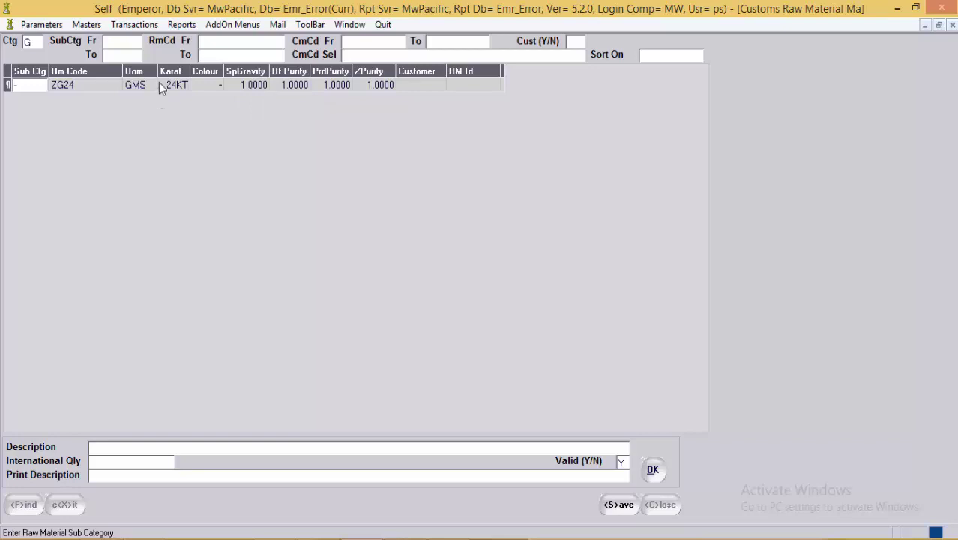
Step: Save the customs gold record, load and save the records of diamond category D, and leave the Customs Raw Material Master
key(Tab)
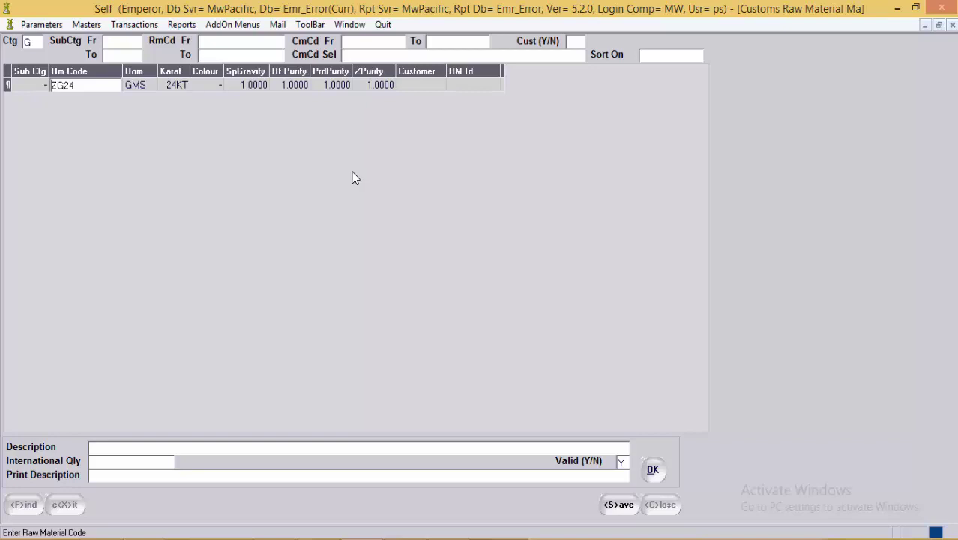
click(609, 504)
click(65, 505)
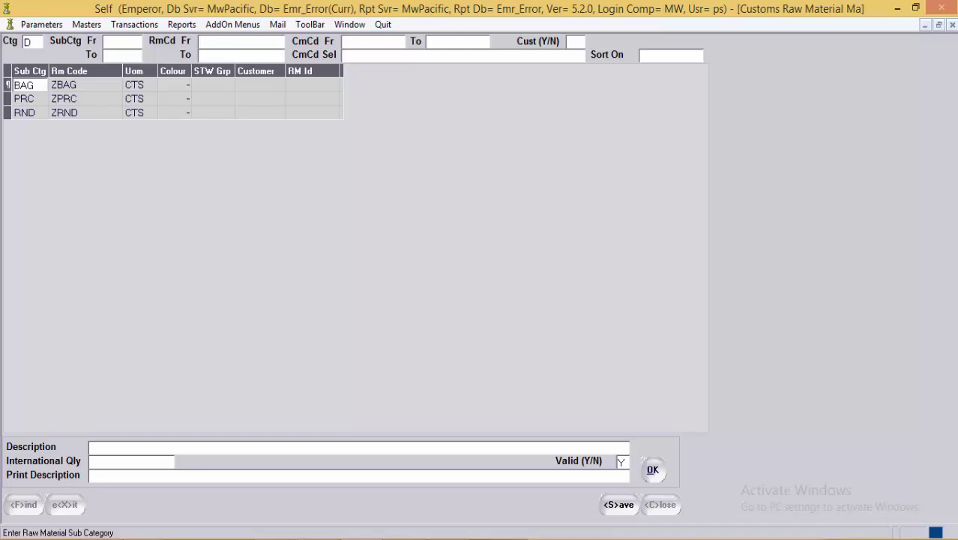
click(613, 507)
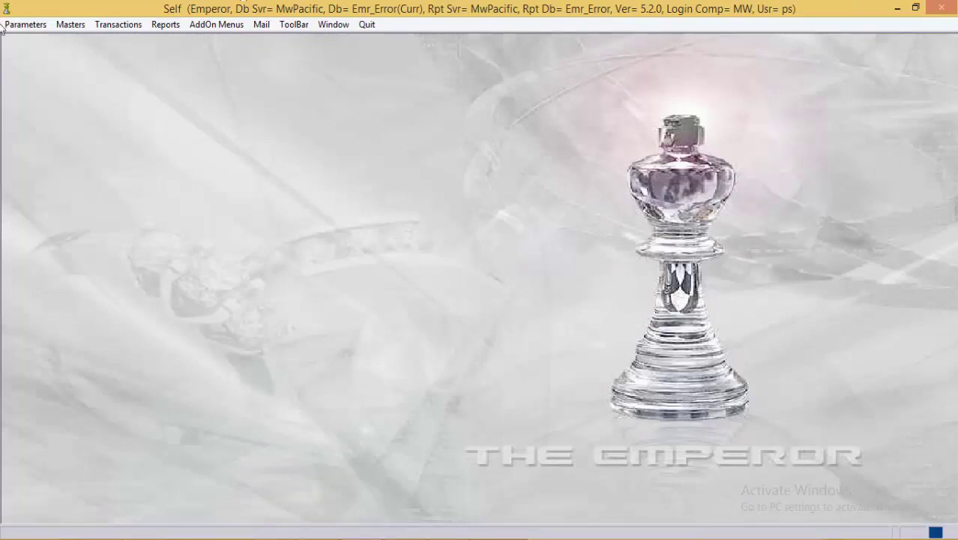
Step: Open the Design Master and load design RG10082 of design category RNG
click(76, 27)
mouse_move(112, 74)
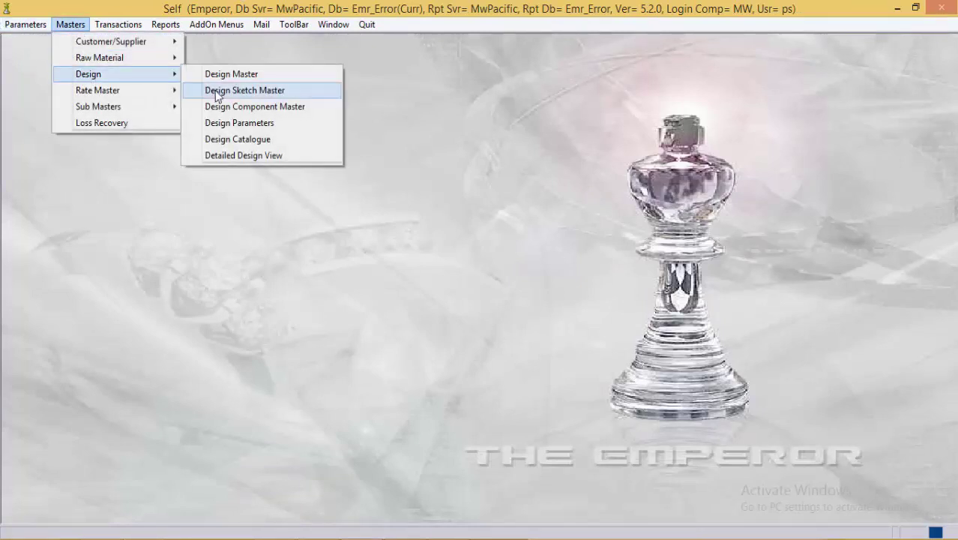
click(236, 75)
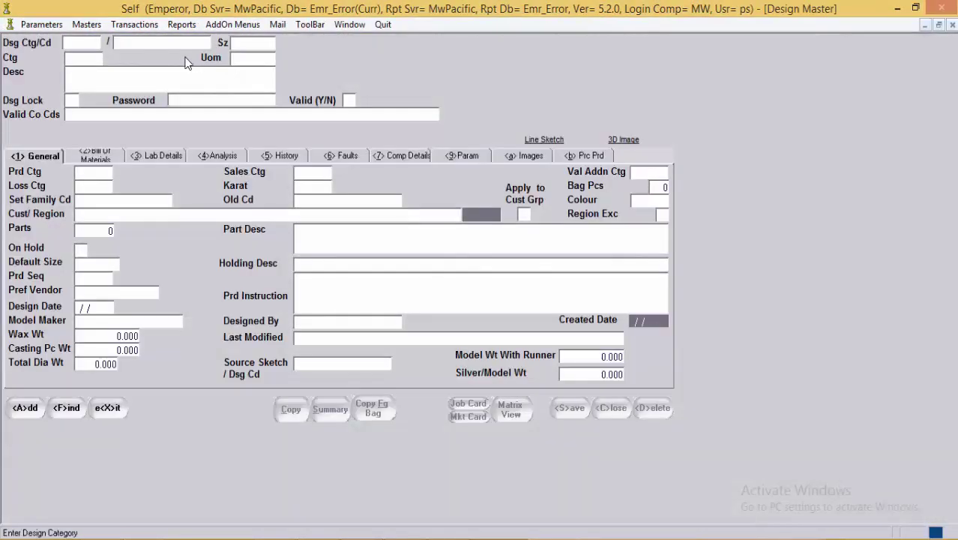
click(120, 45)
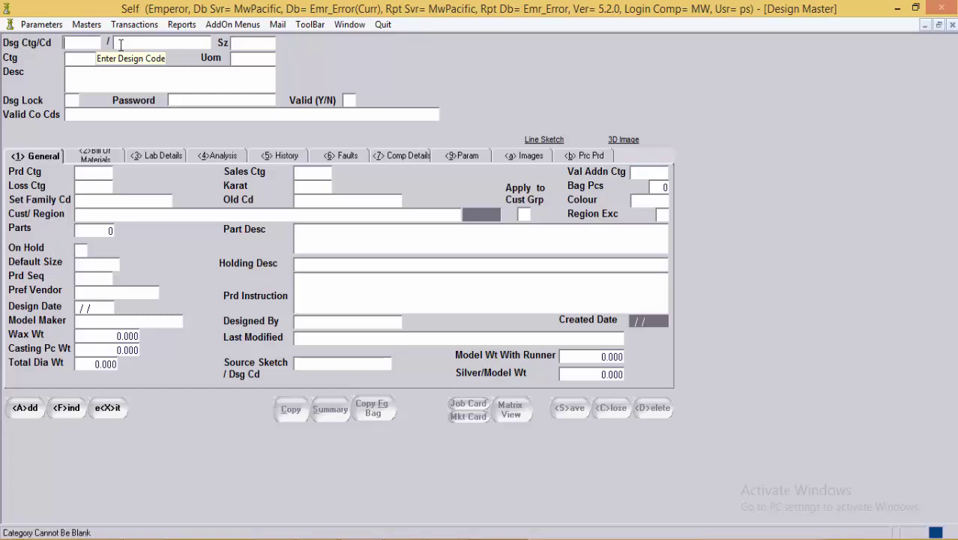
text(RNG)
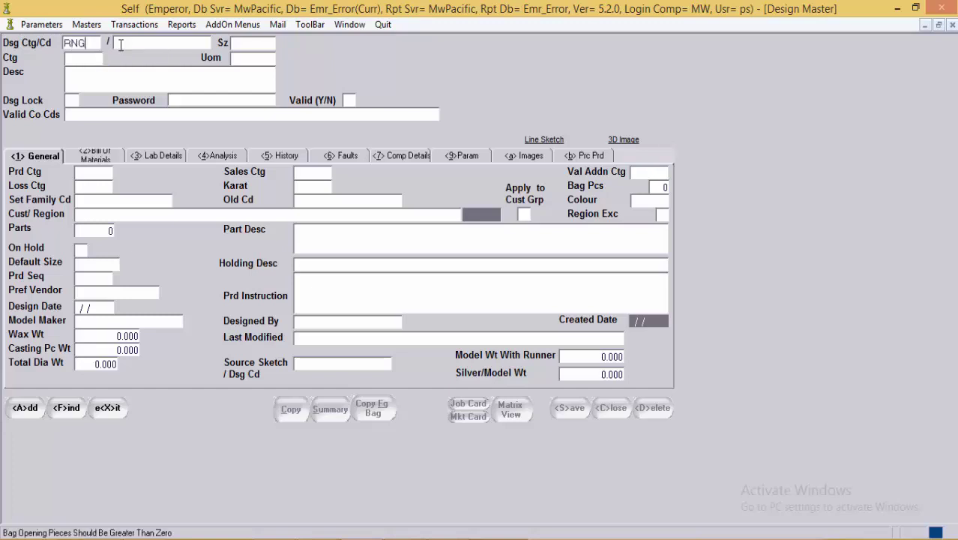
click(120, 45)
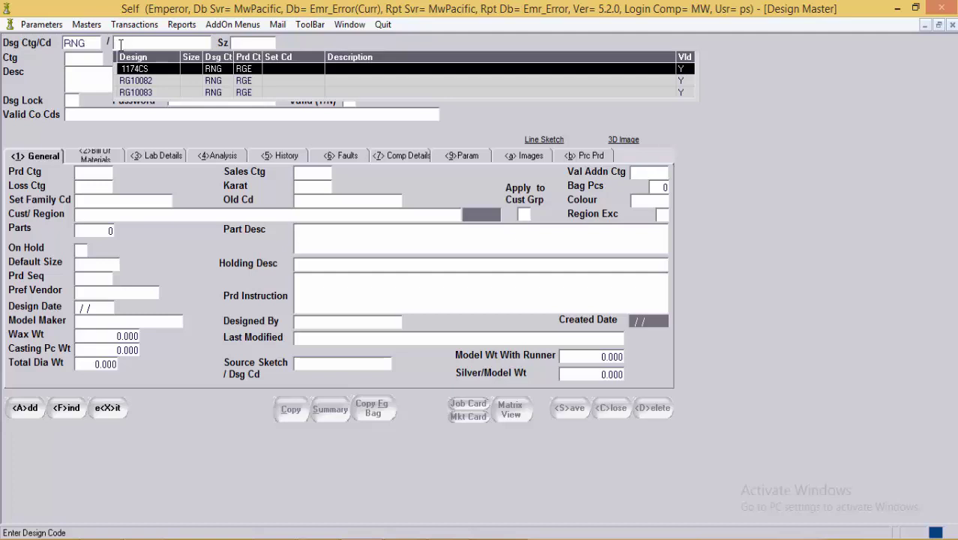
key(Down)
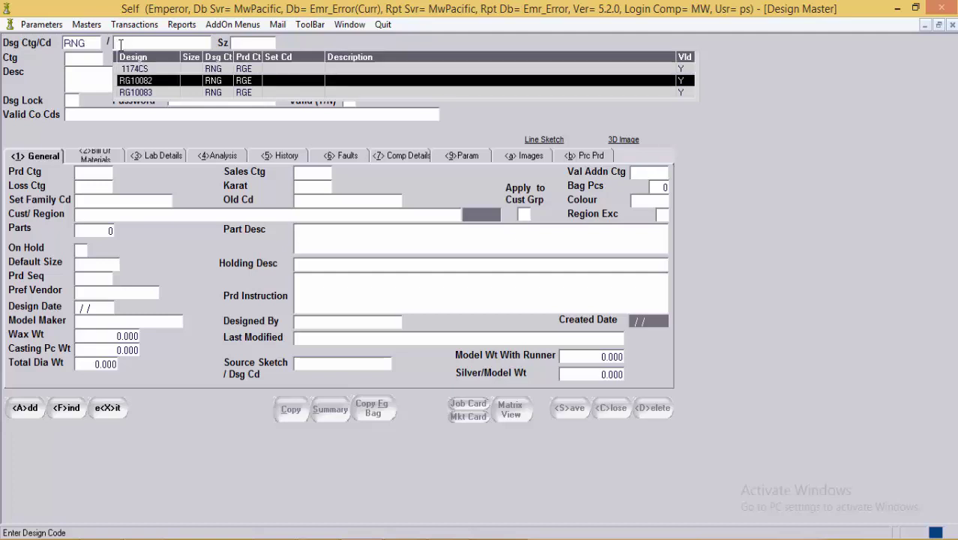
key(Return)
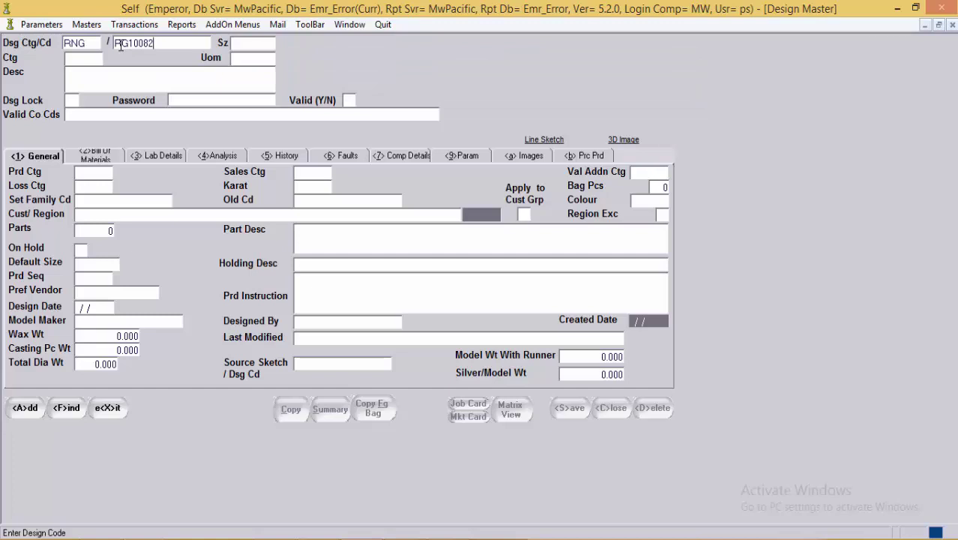
key(Return)
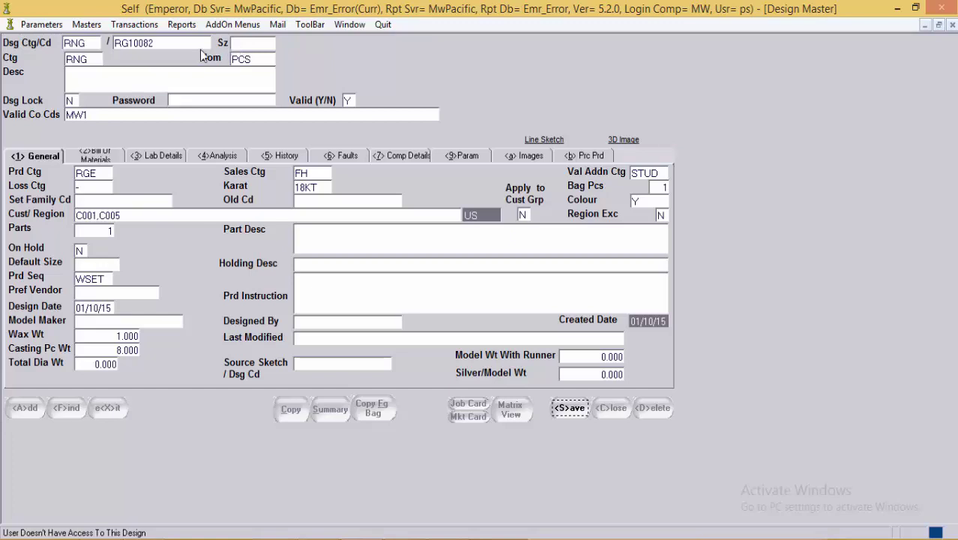
Step: Look through the design category choices of RG10082 and keep RNG
click(91, 52)
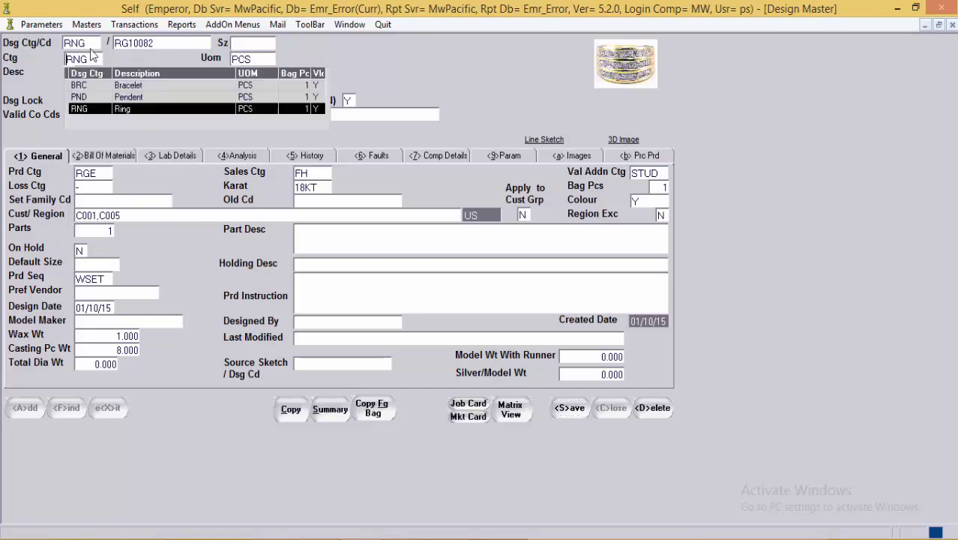
key(Up)
key(Up)
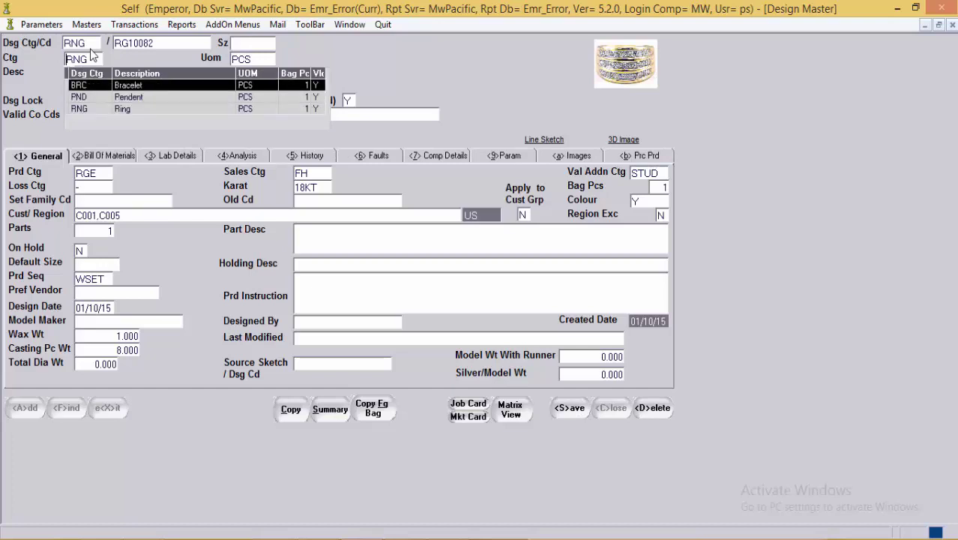
key(Down)
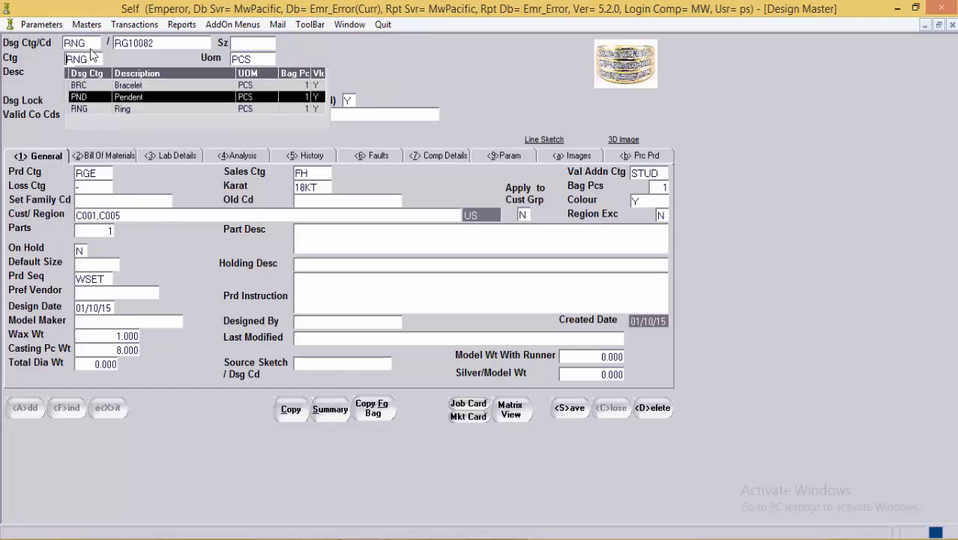
key(Down)
key(Return)
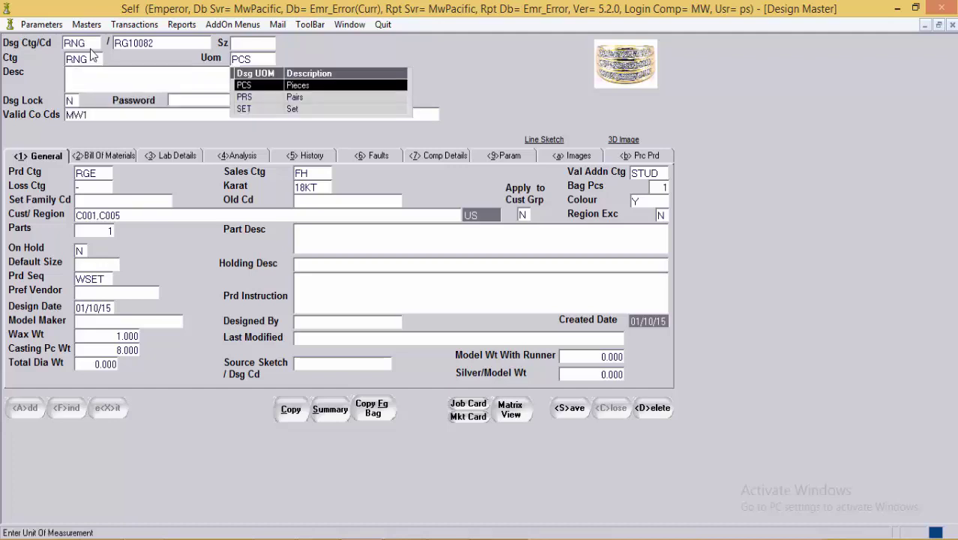
Step: Look through the unit of measurement choices of pieces, pairs and set without changing the design's unit
key(Down)
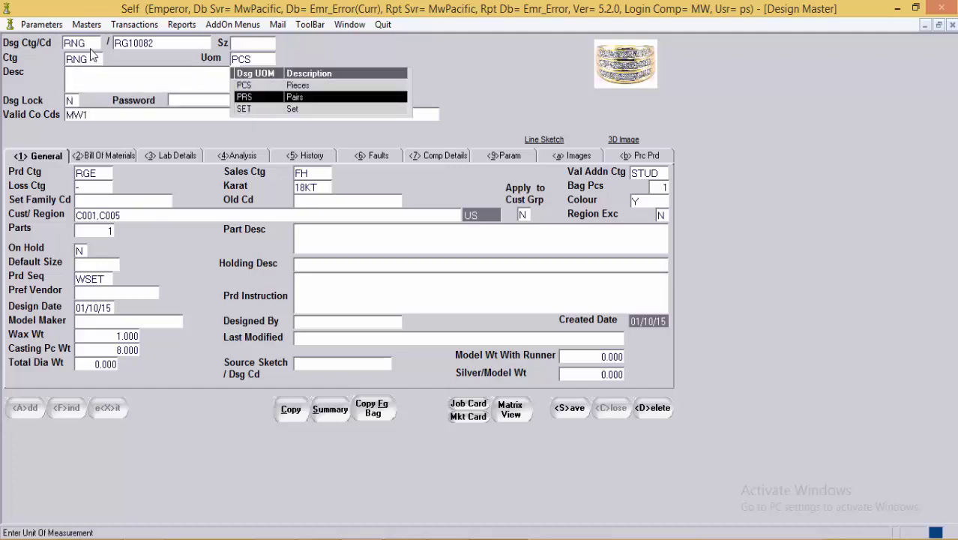
key(Up)
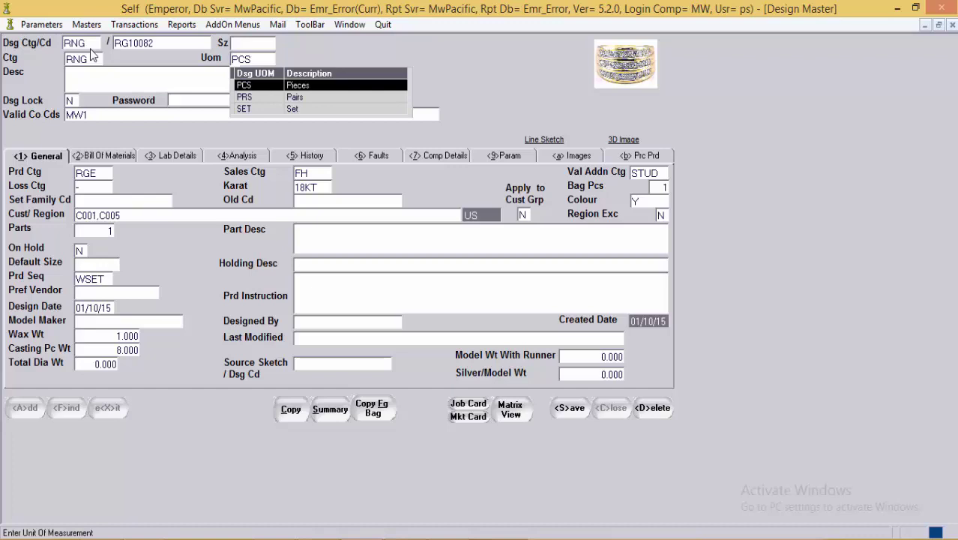
key(Right)
key(Down)
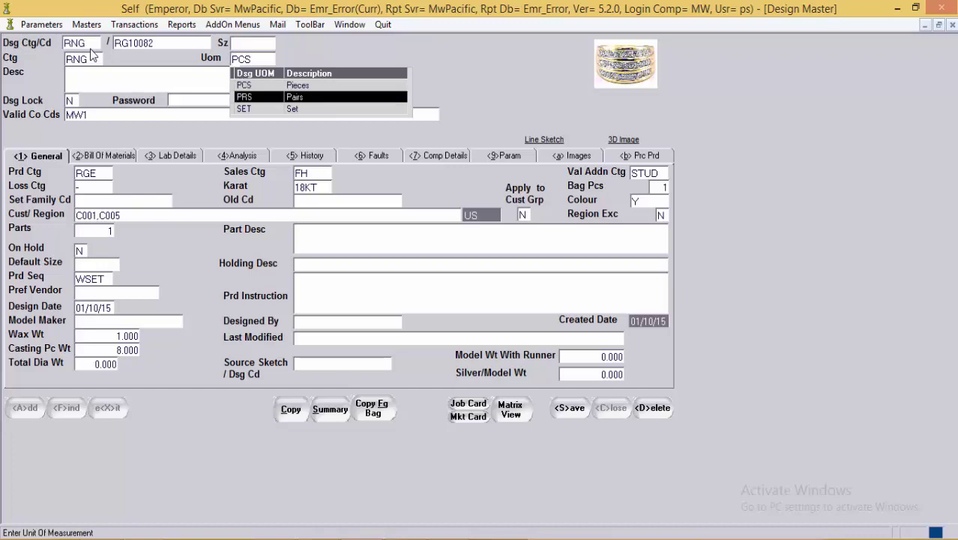
key(Down)
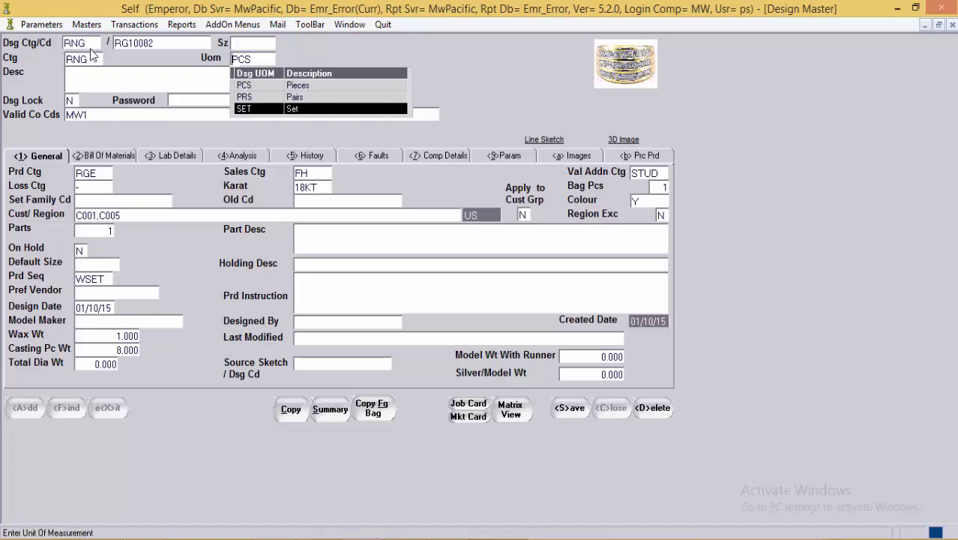
key(Escape)
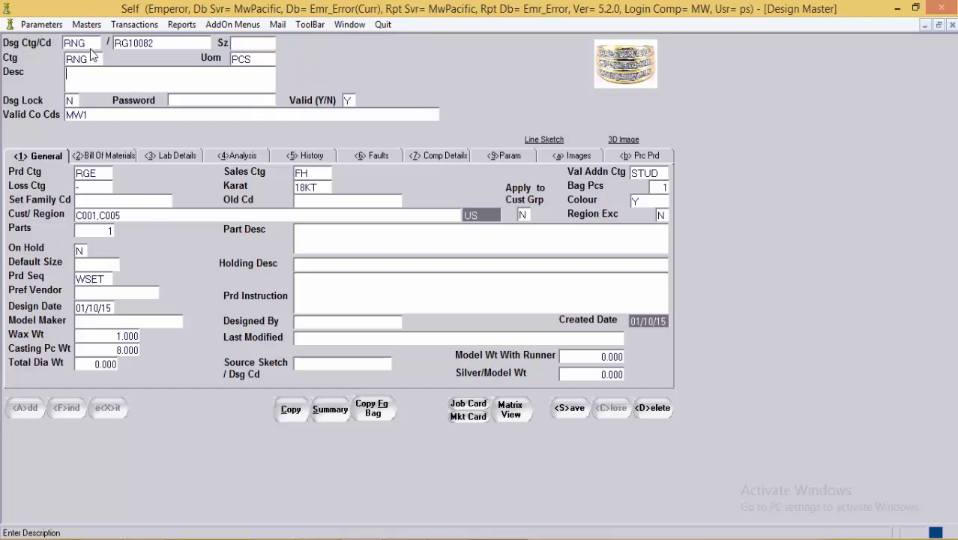
Step: Go through the design's description, lock, valid and valid company codes fields without editing them
key(Tab)
click(350, 100)
click(168, 116)
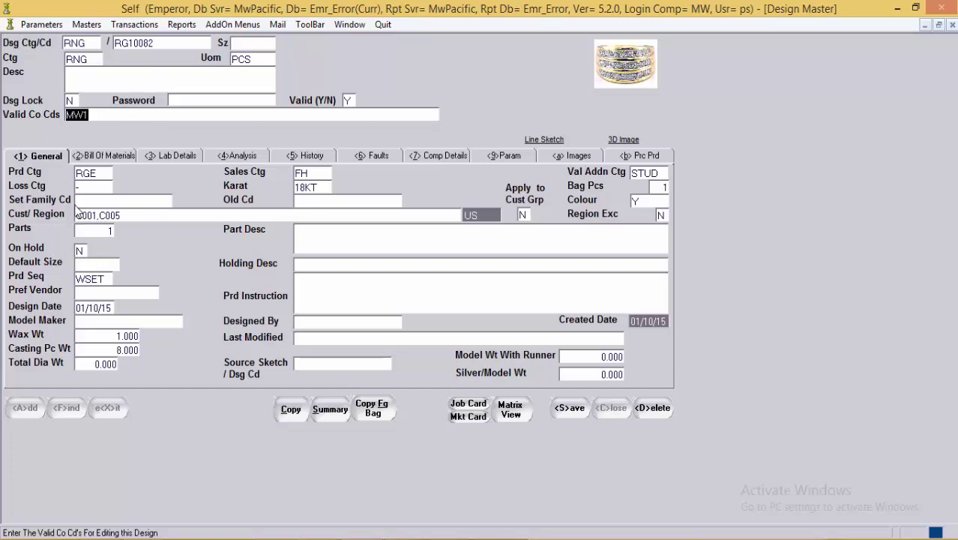
Step: Examine the design's production category choices, including Ring Difficult and Ring Easy, without changing RGE
click(97, 174)
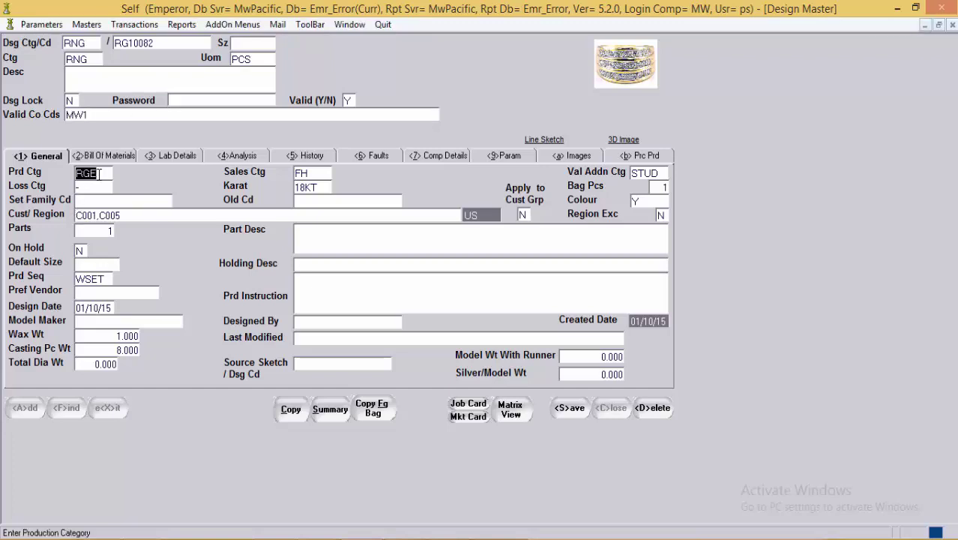
click(99, 174)
double_click(99, 174)
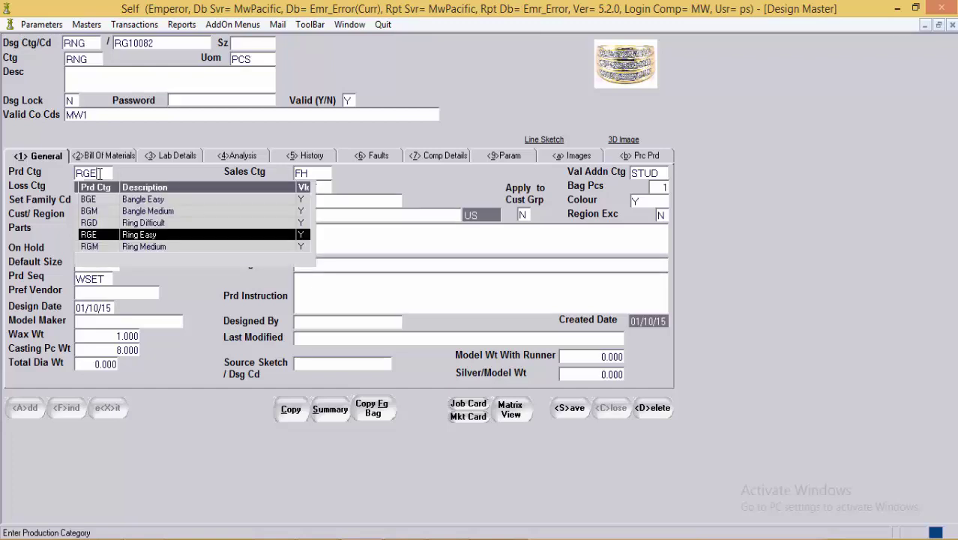
key(Up)
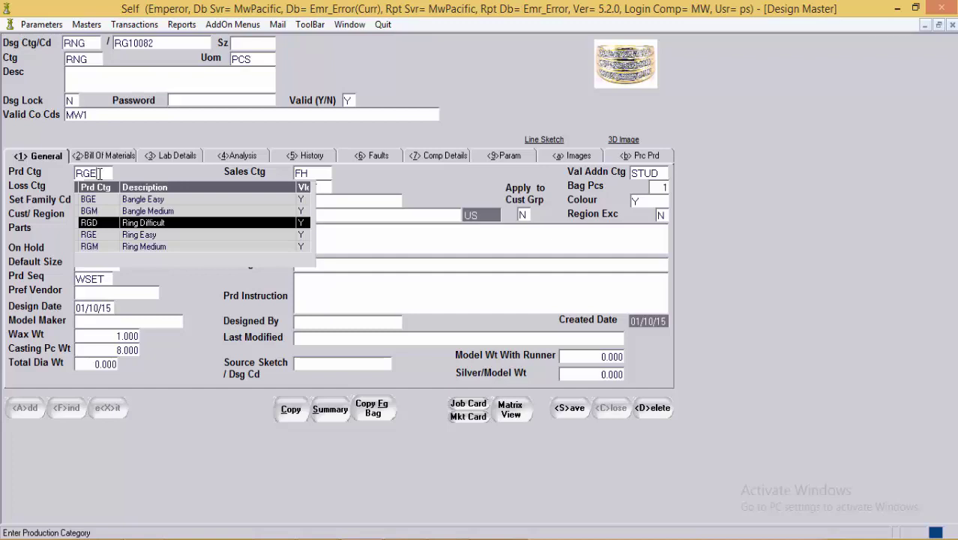
key(Tab)
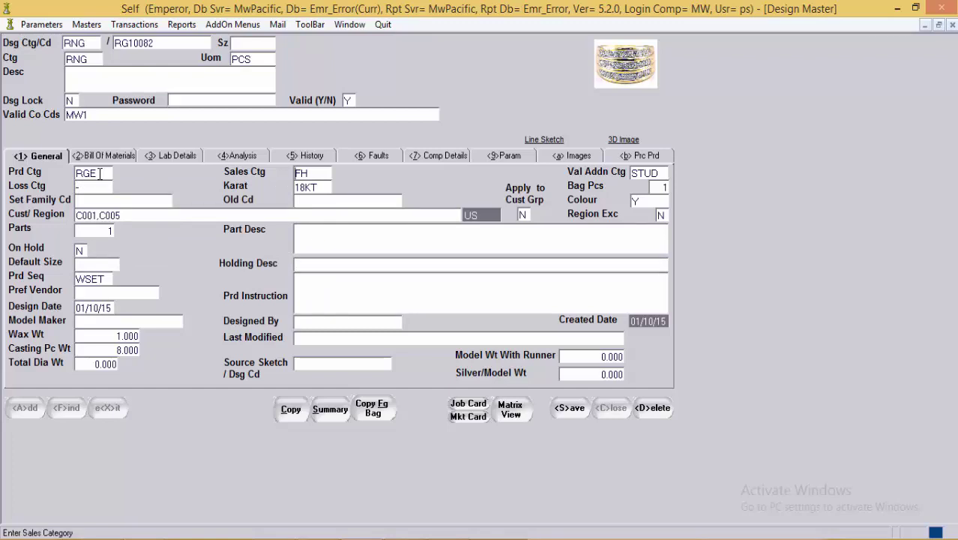
Step: Examine the sales category choices of the design and keep FH, Fashion - Hearts
click(318, 175)
double_click(318, 175)
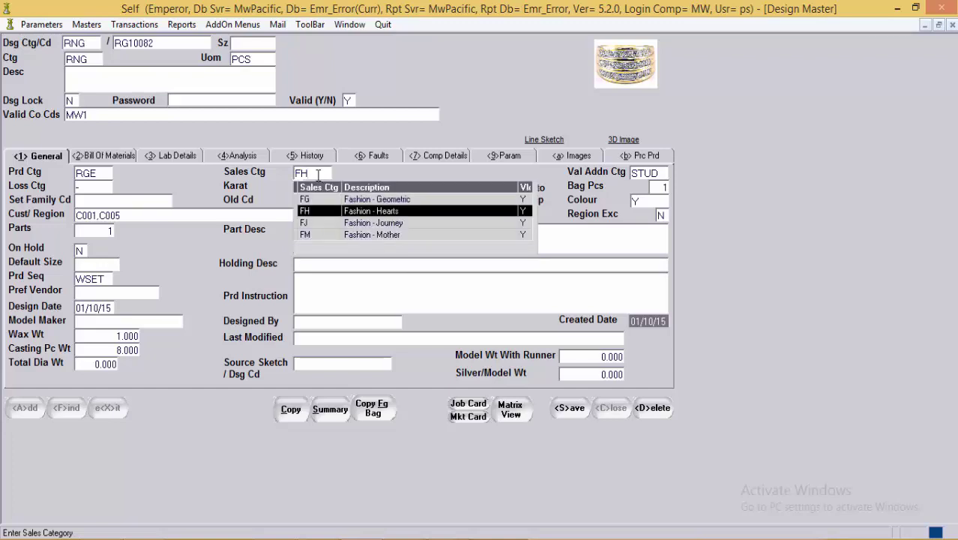
key(Return)
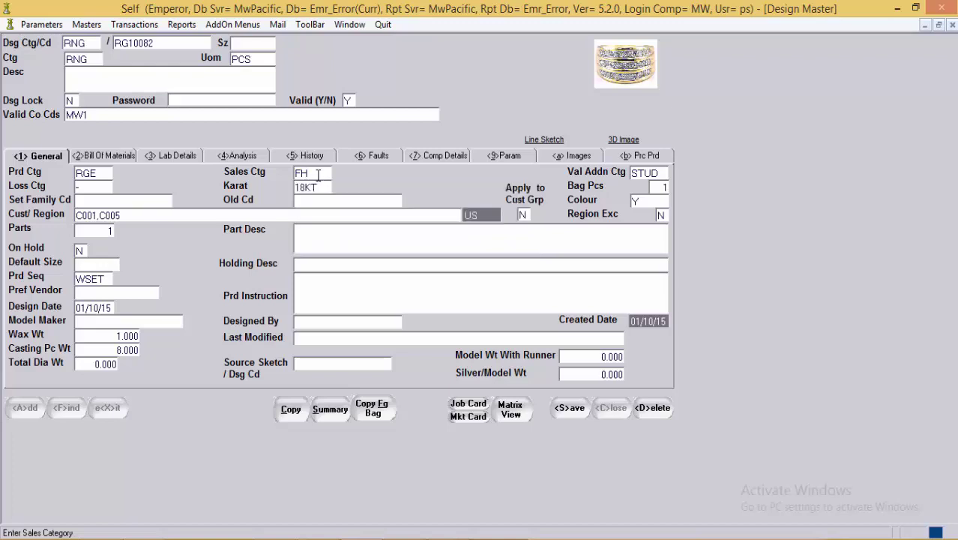
Step: Examine the value addition and loss category choices of the design, keeping STUD and the default loss category
click(662, 173)
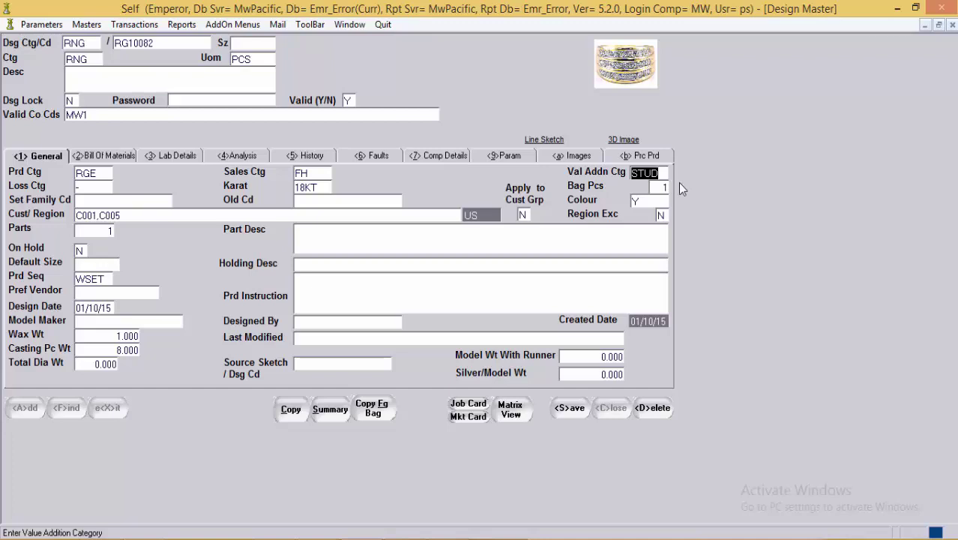
key(Return)
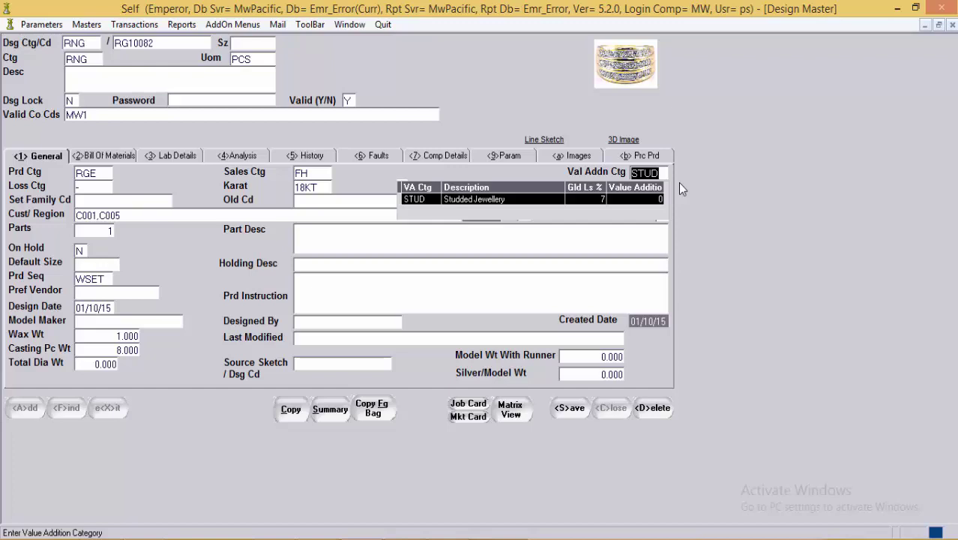
click(97, 193)
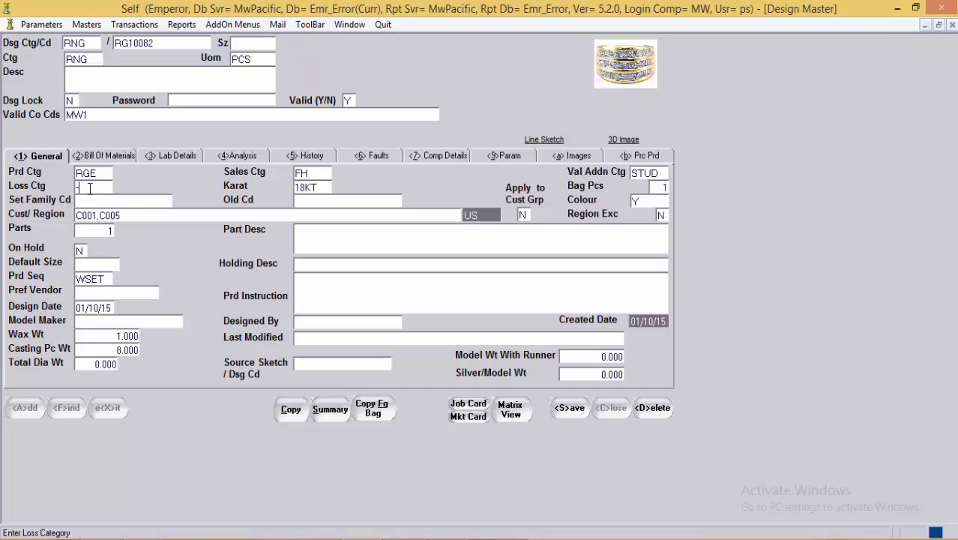
double_click(89, 189)
key(Down)
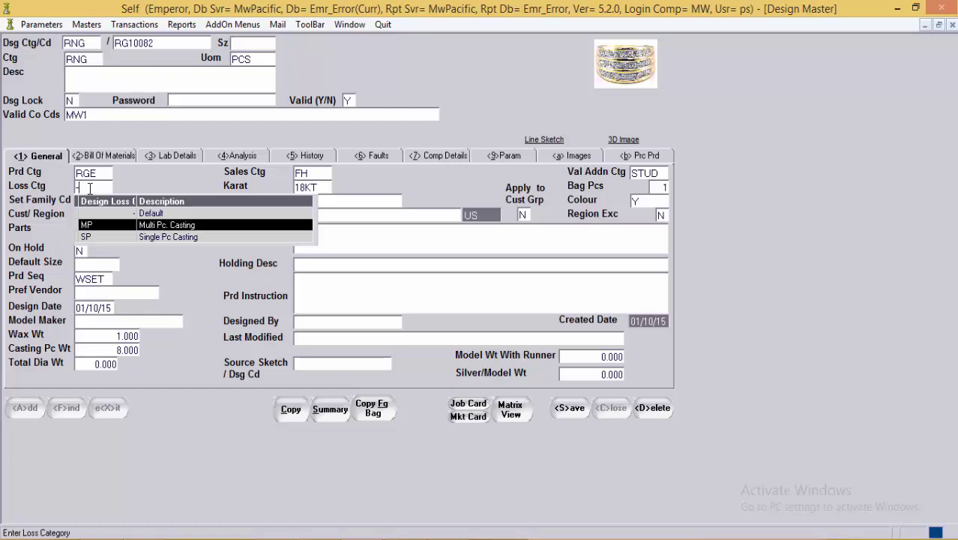
key(Return)
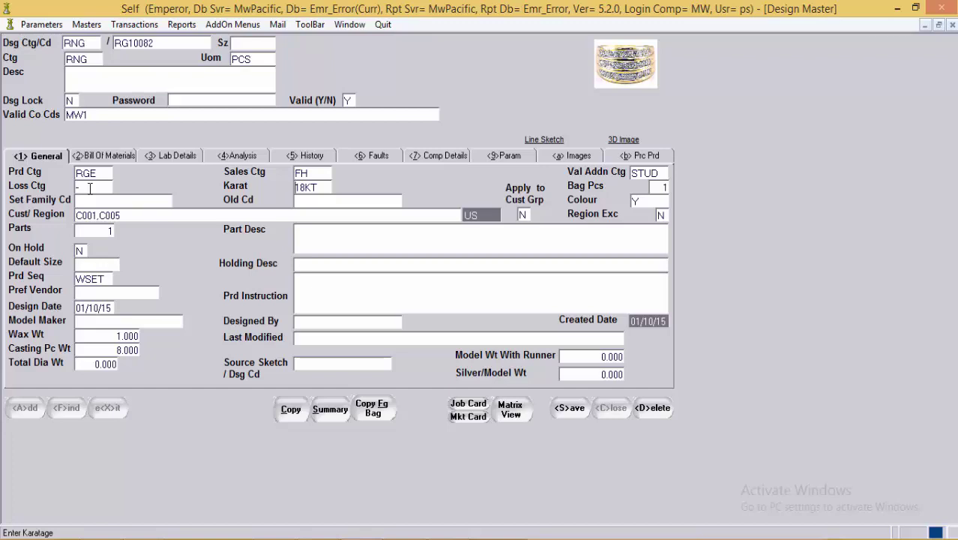
Step: Go through the karat and old code fields and view the colour choices without changing the design's colour Y
key(Tab)
key(Tab)
click(321, 200)
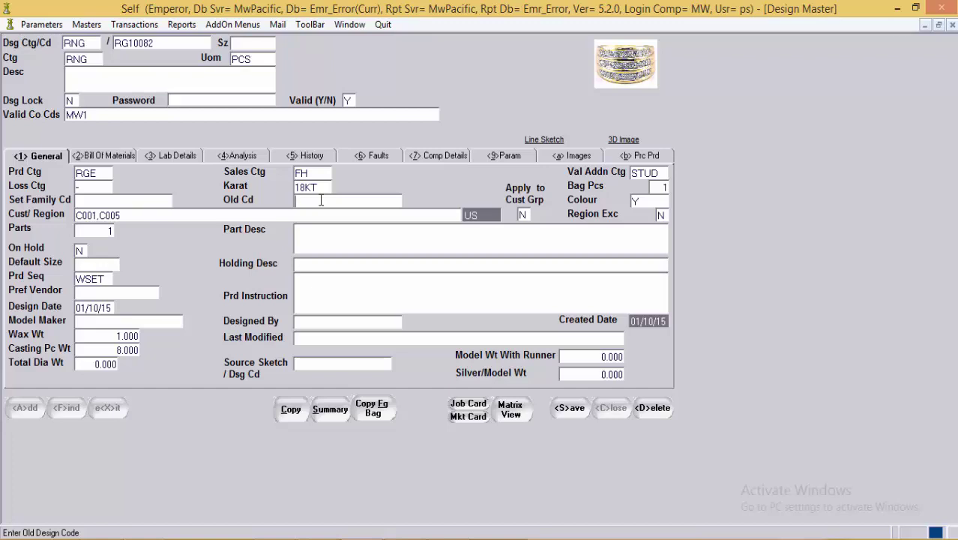
key(Tab)
key(F2)
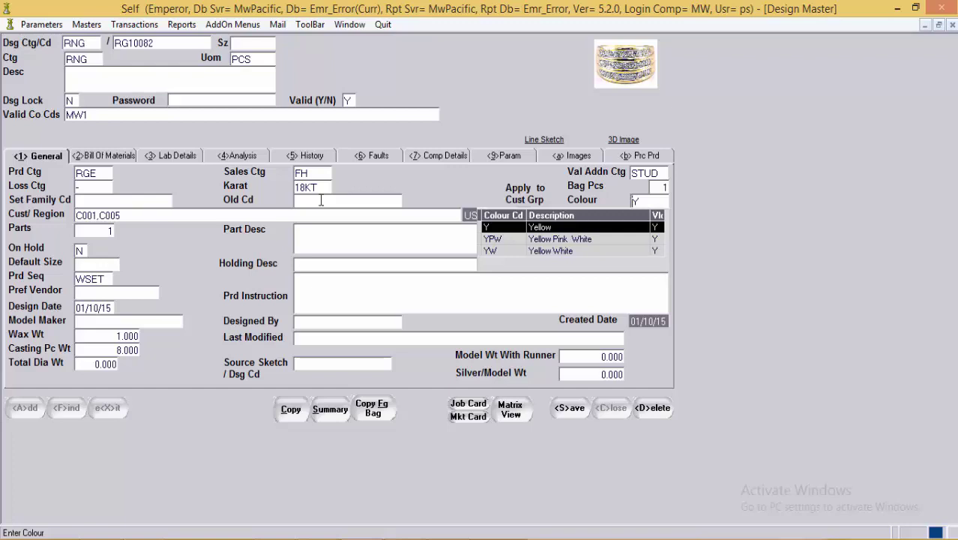
key(Escape)
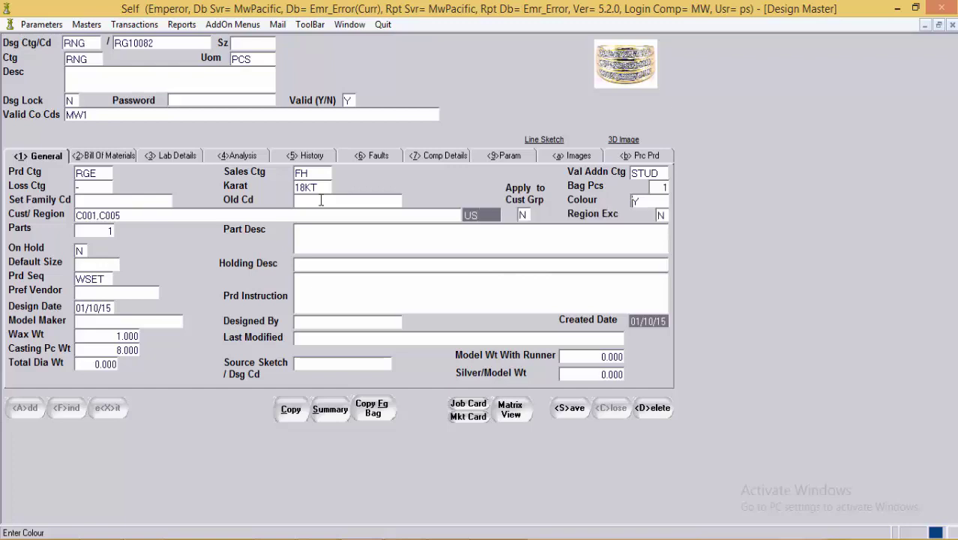
Step: Clear the customer codes from the design's customer/region field
key(Tab)
key(shift+End)
key(Delete)
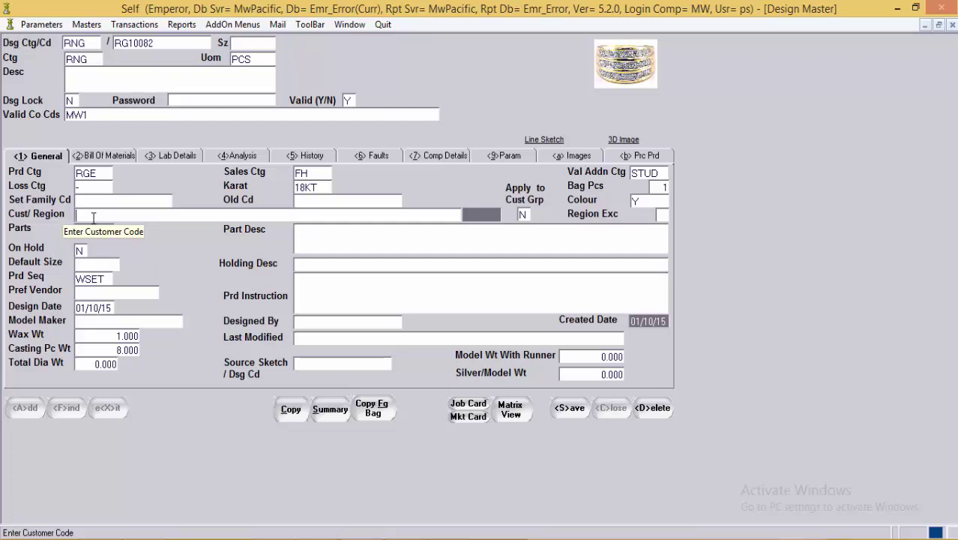
key(Tab)
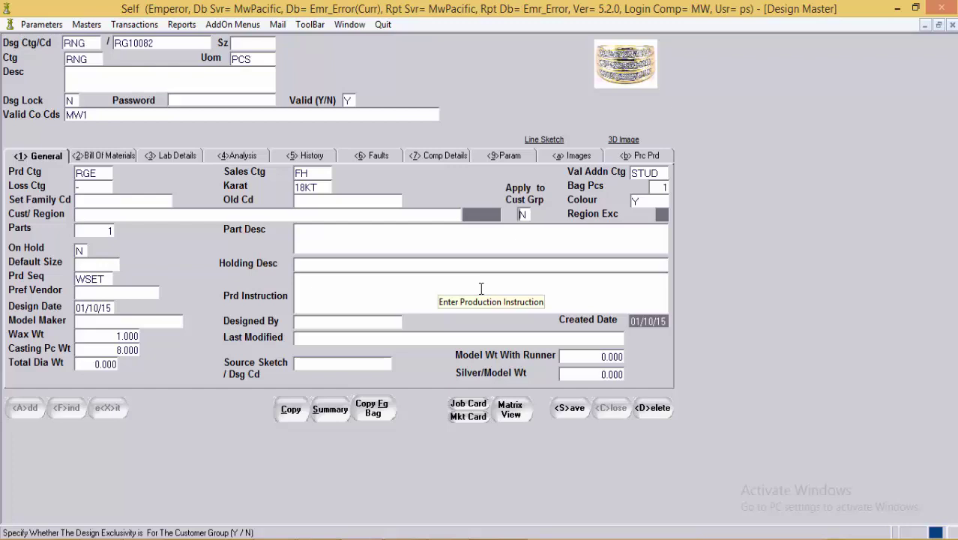
Step: Set the design's customer to C001 by choosing it from the customer code list
click(95, 216)
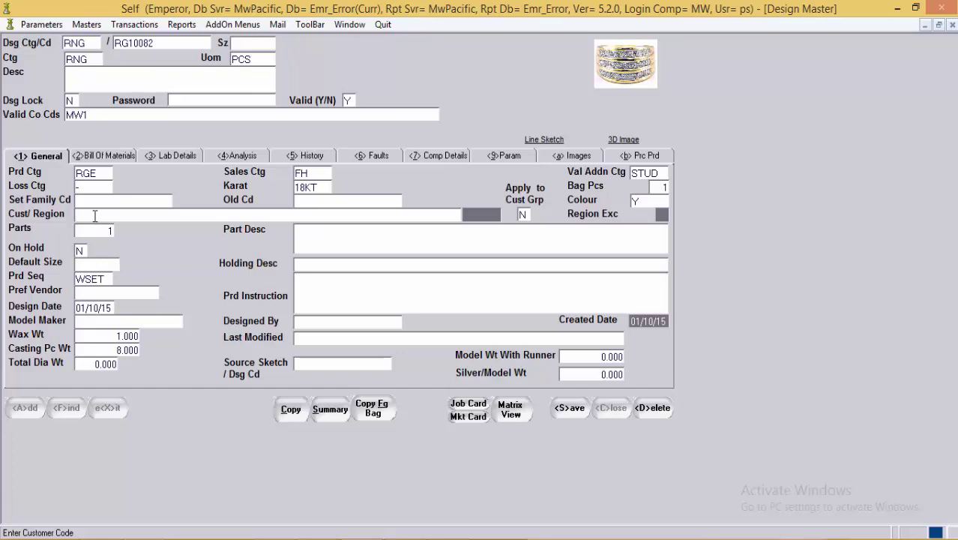
text(C001)
key(F2)
key(BackSpace)
key(BackSpace)
key(BackSpace)
key(BackSpace)
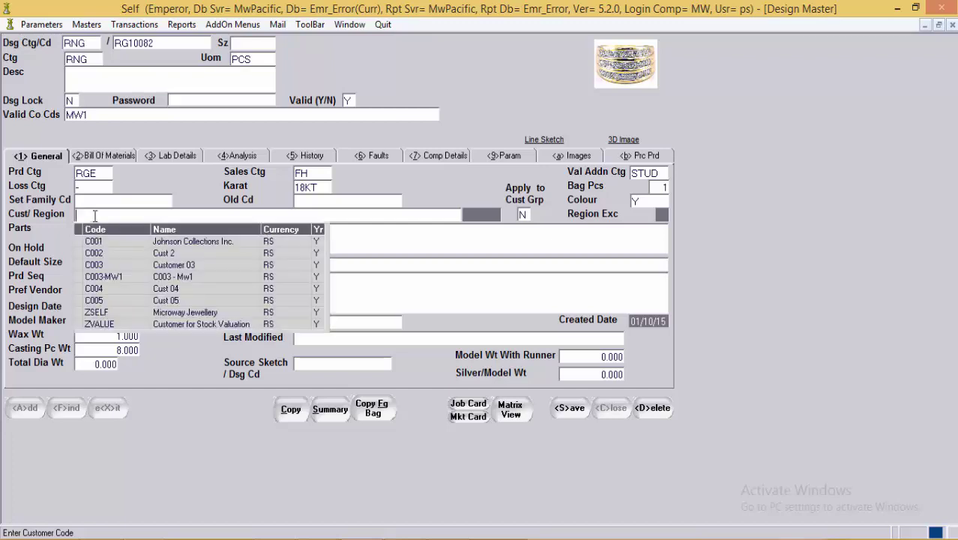
key(Down)
key(Return)
key(Return)
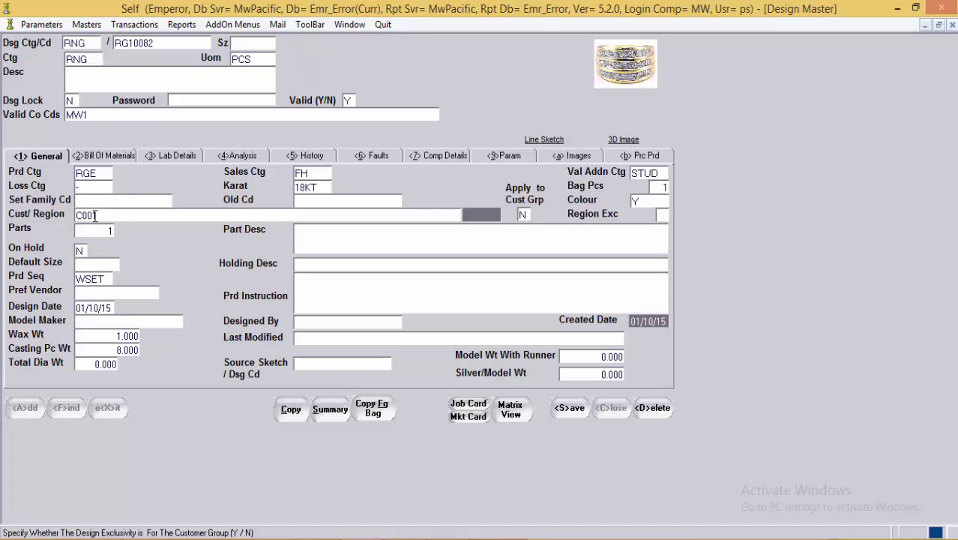
Step: Set On Hold to Y with the holding description "hOLDING dESC..", leaving Region Exc blank
key(Tab)
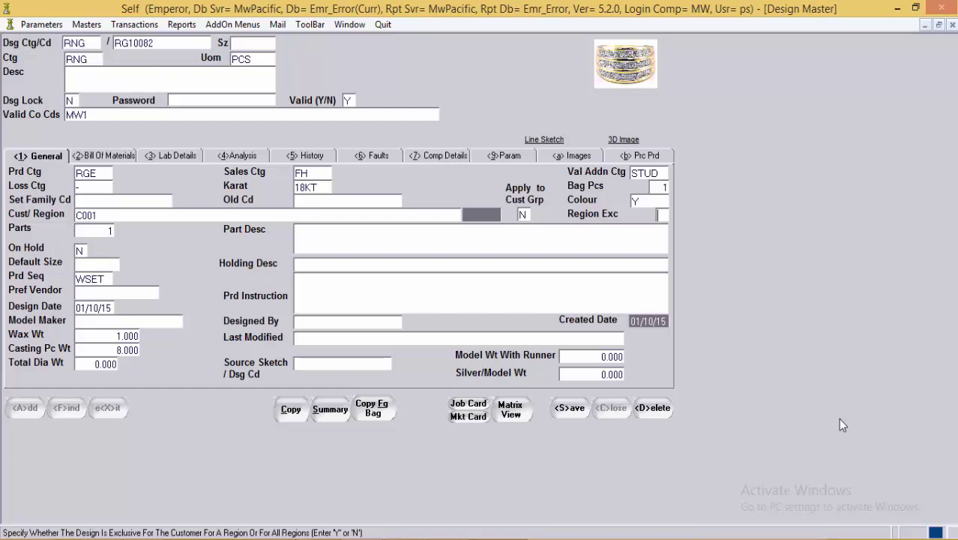
key(Tab)
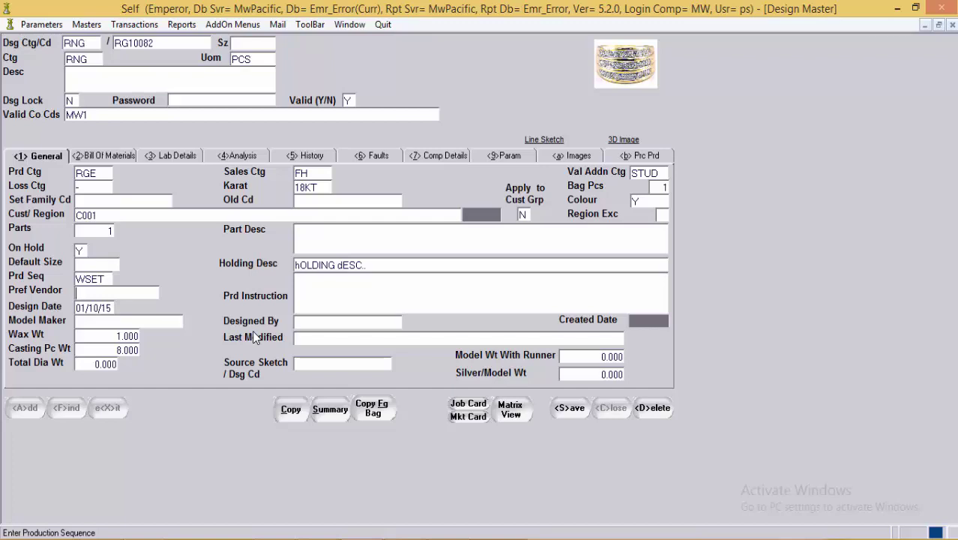
Step: Go through the design's production instruction, design date, designer, wax weight and last modified fields without editing them
click(319, 297)
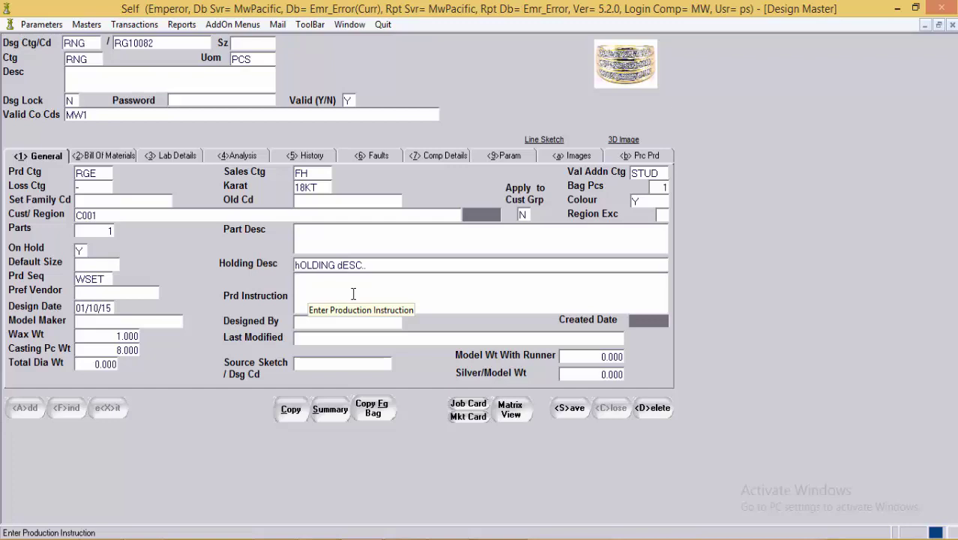
click(105, 308)
click(112, 307)
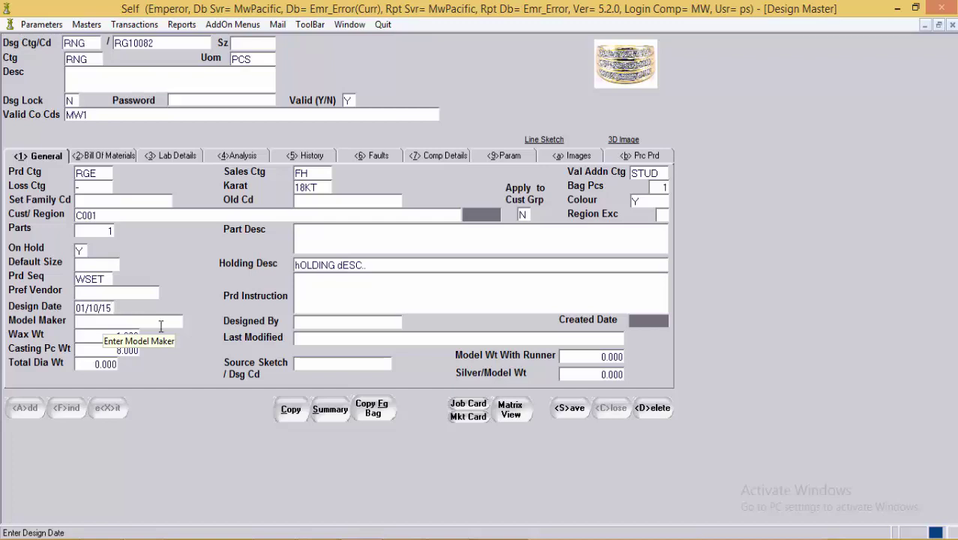
click(306, 321)
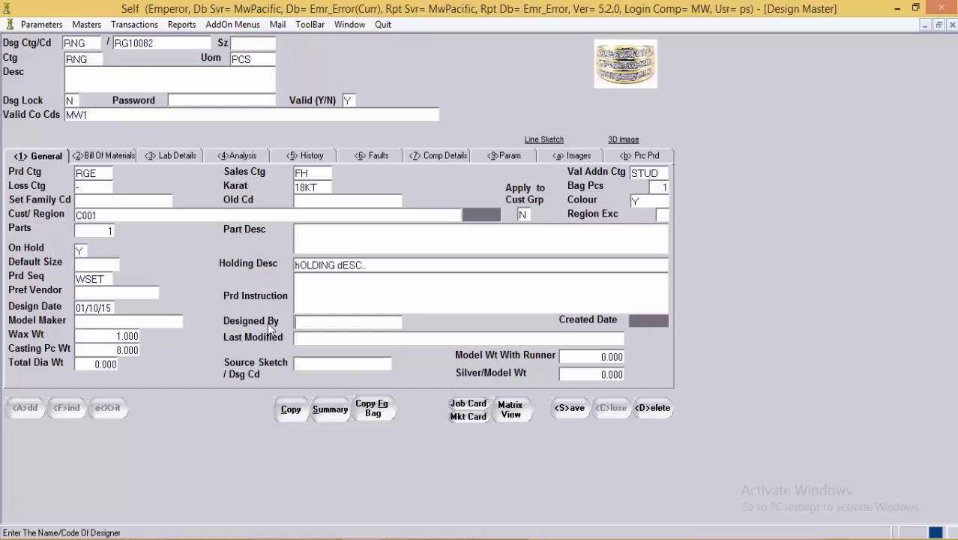
click(96, 336)
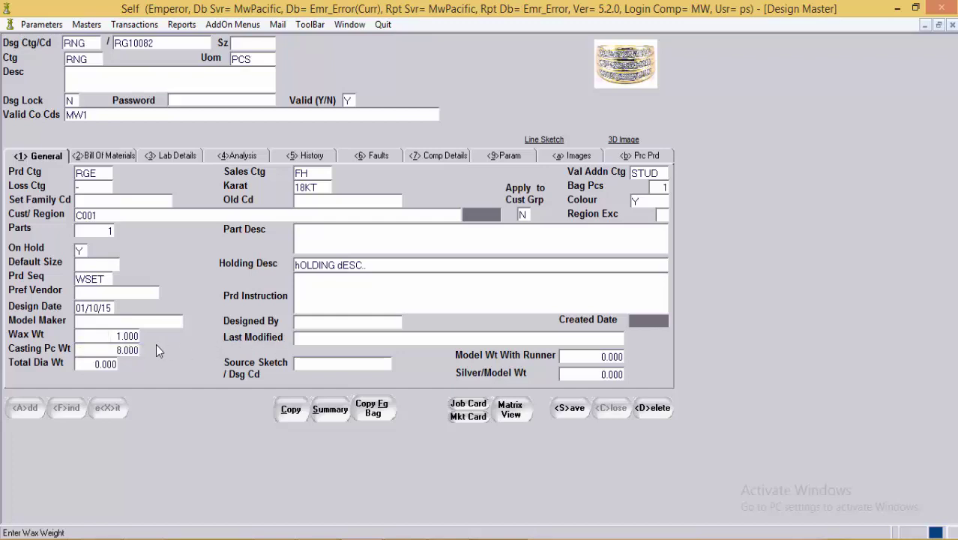
click(314, 338)
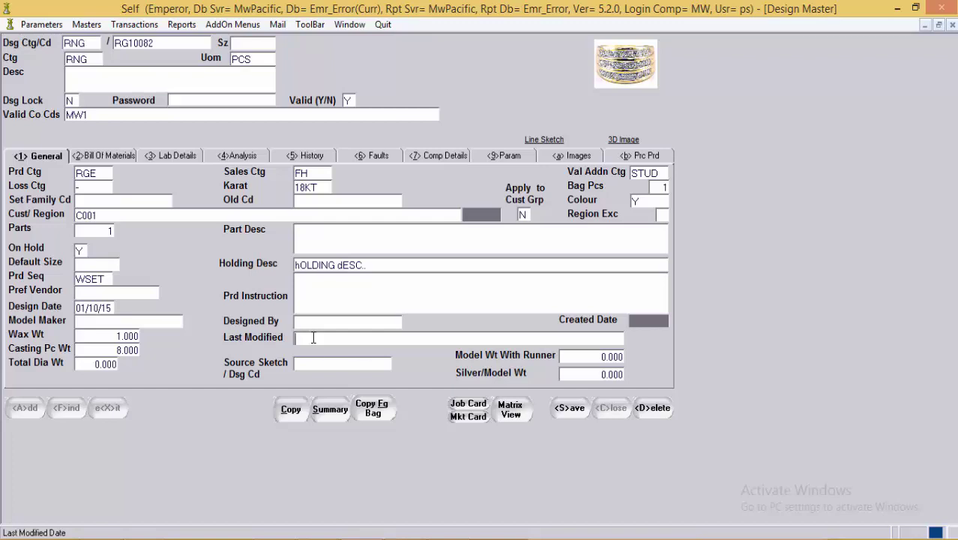
Step: Review the casting piece weight, total diamond weight, source sketch, model weight with runner and silver/model weight fields without editing them
click(103, 352)
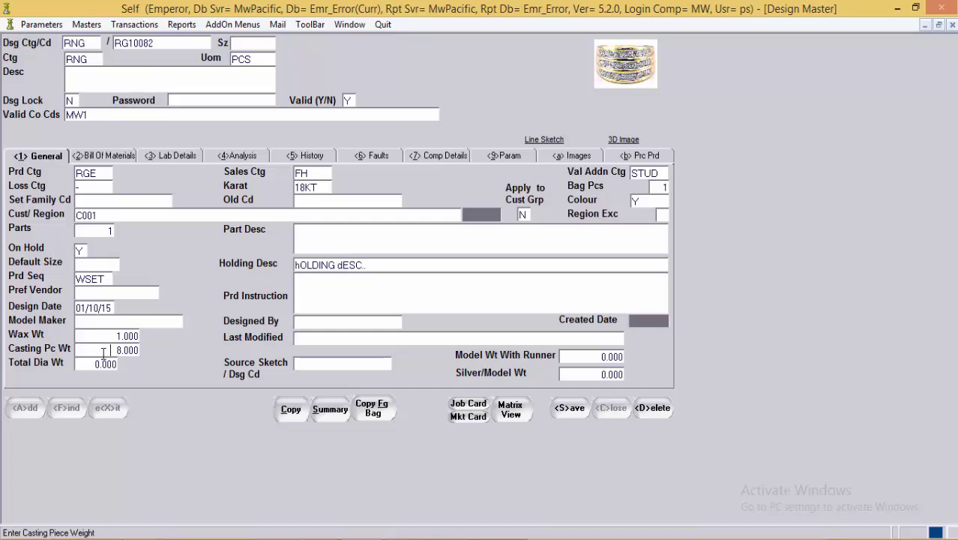
click(102, 365)
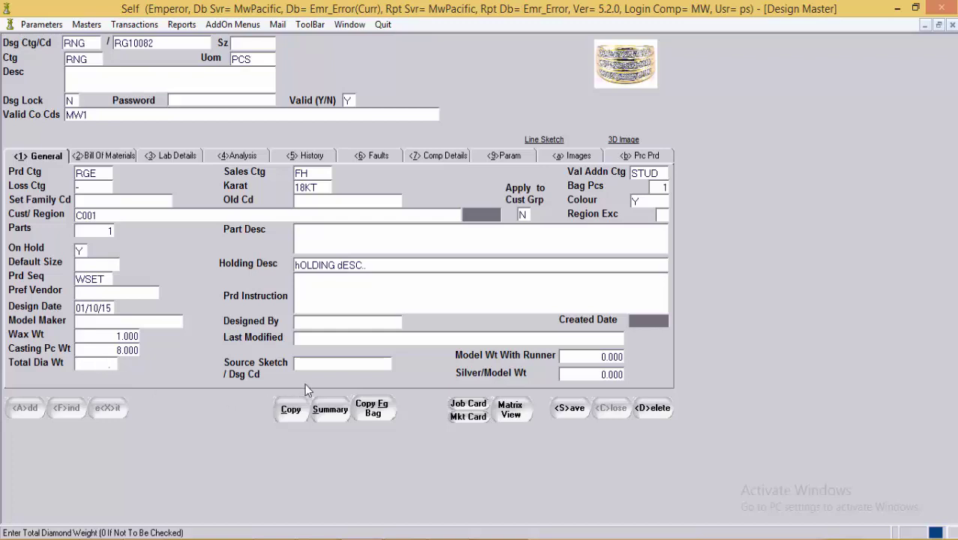
click(337, 370)
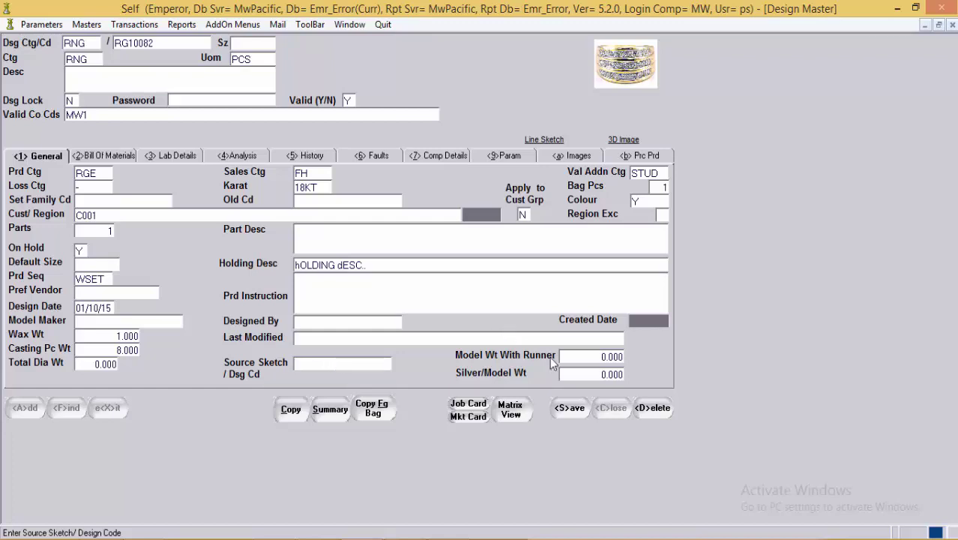
click(575, 359)
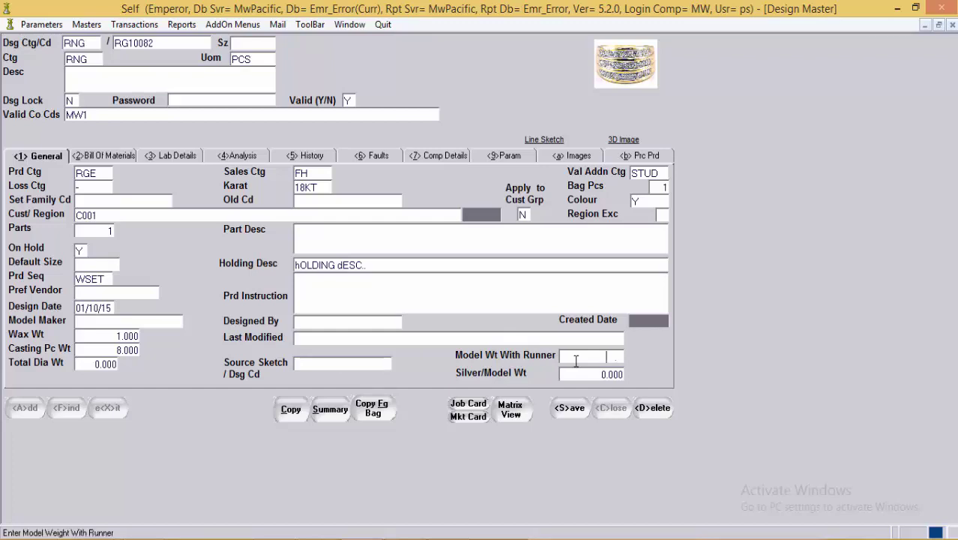
click(575, 370)
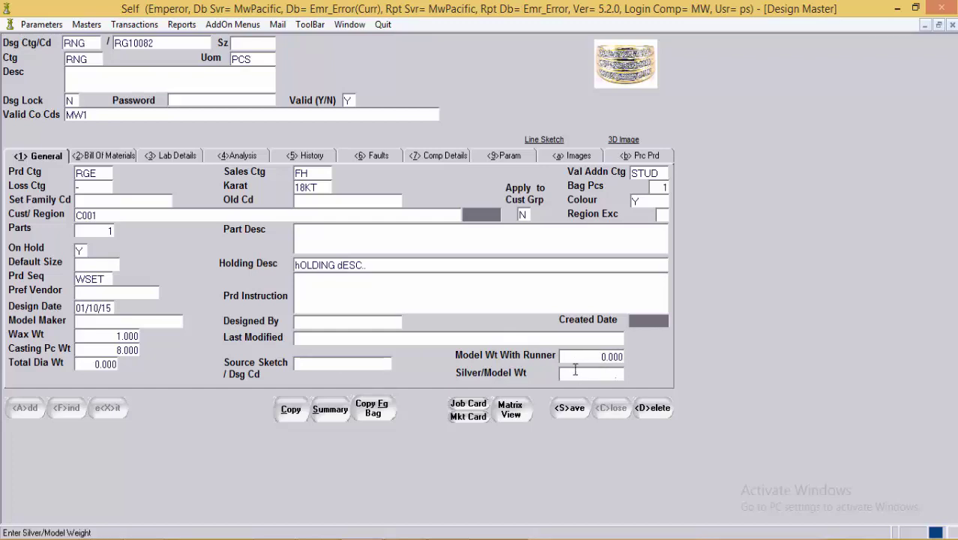
click(576, 356)
click(578, 373)
Step: Examine the bill of materials row for gold G18Y: category, subcategory, raw material code, production weight, alloy and main metal flag
click(98, 160)
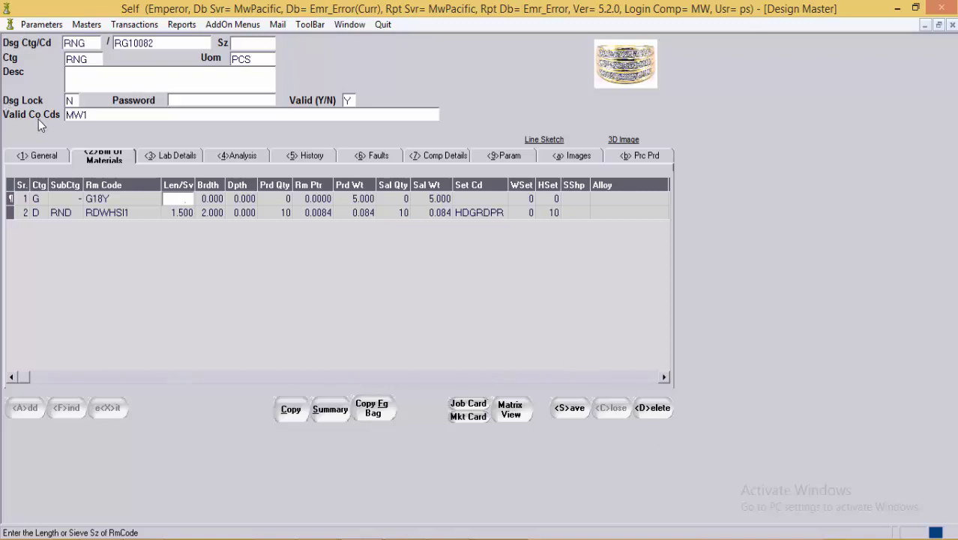
click(42, 205)
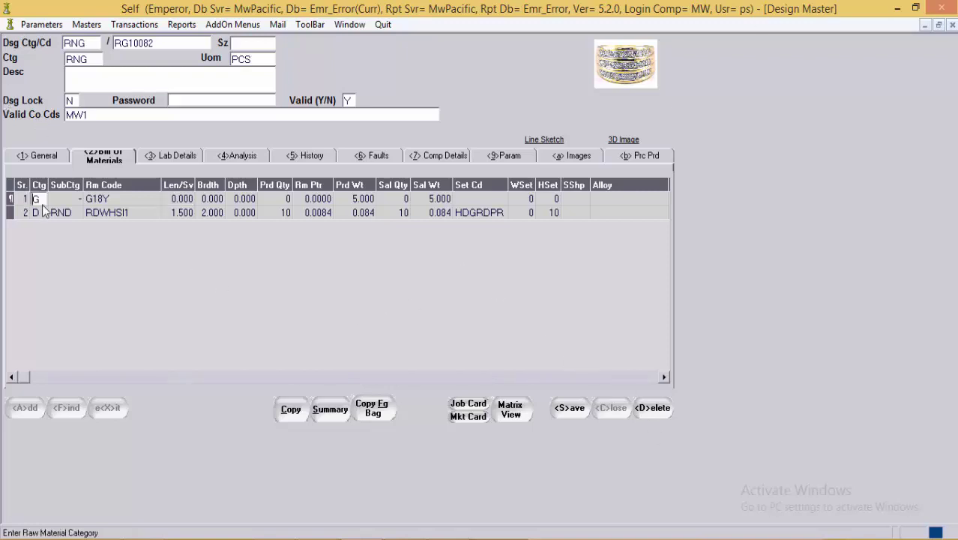
click(64, 200)
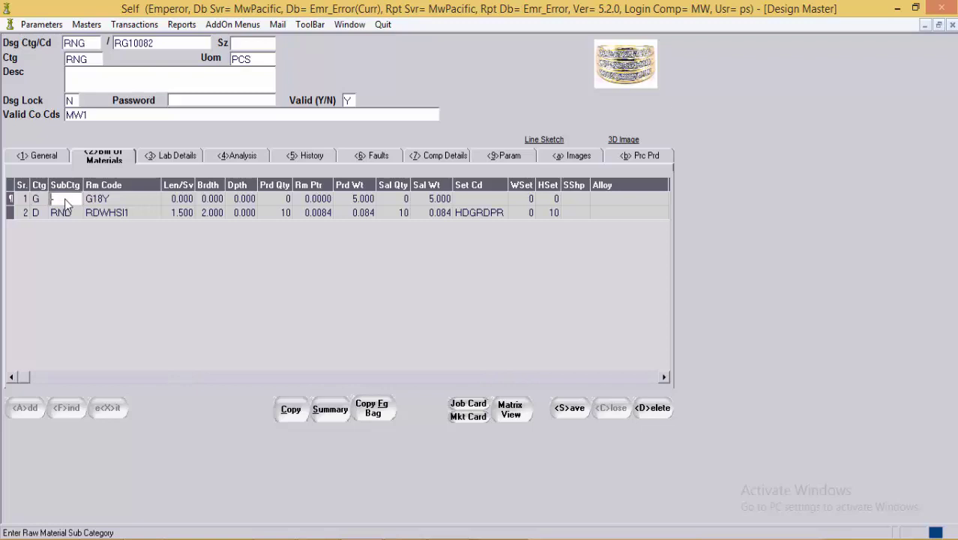
click(117, 196)
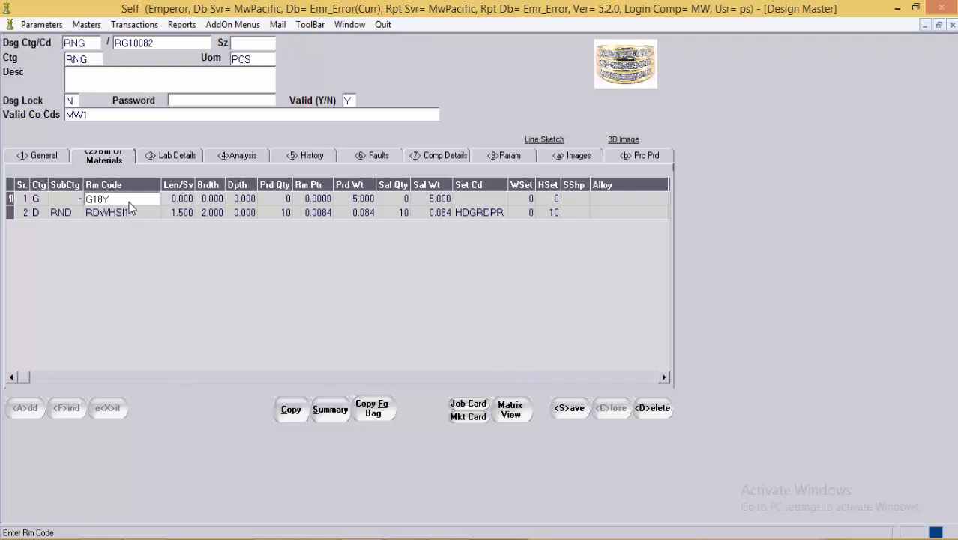
click(367, 200)
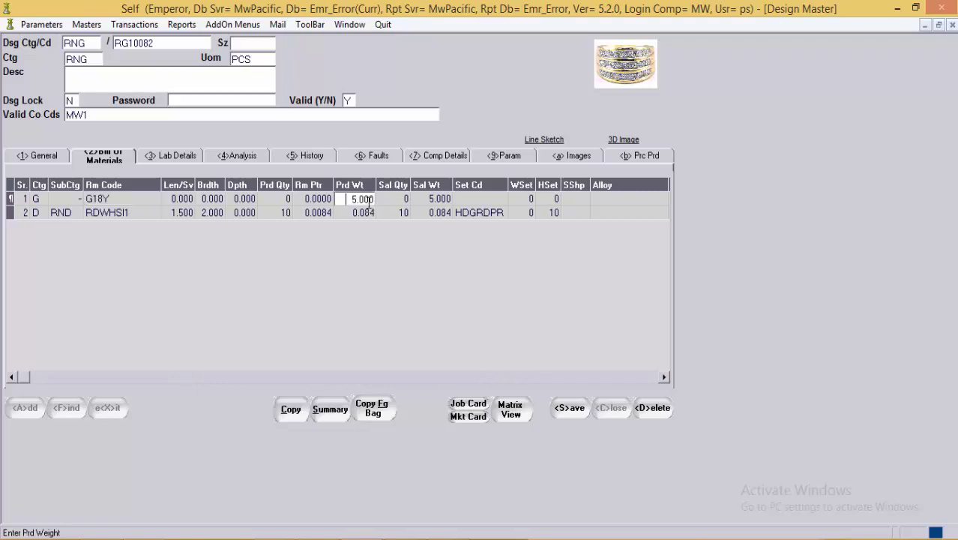
click(611, 198)
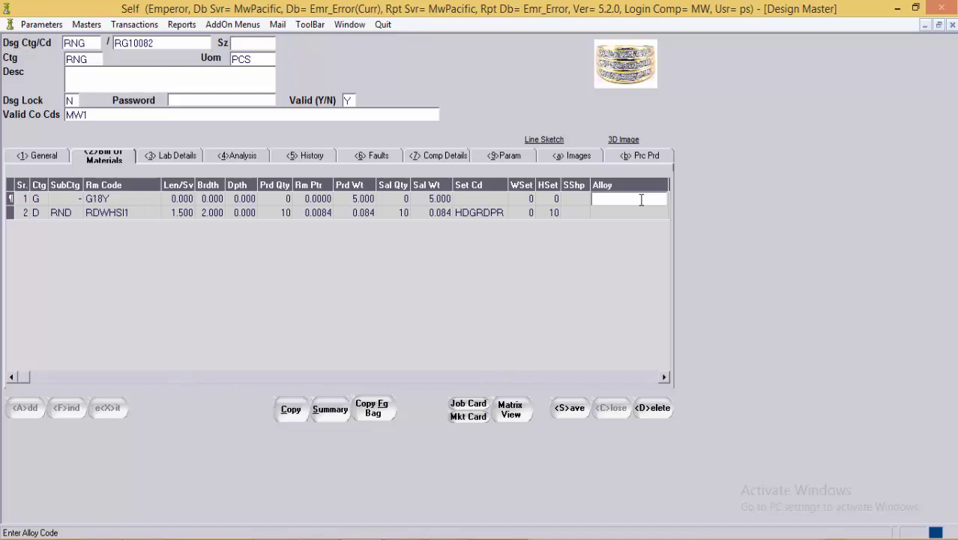
key(Return)
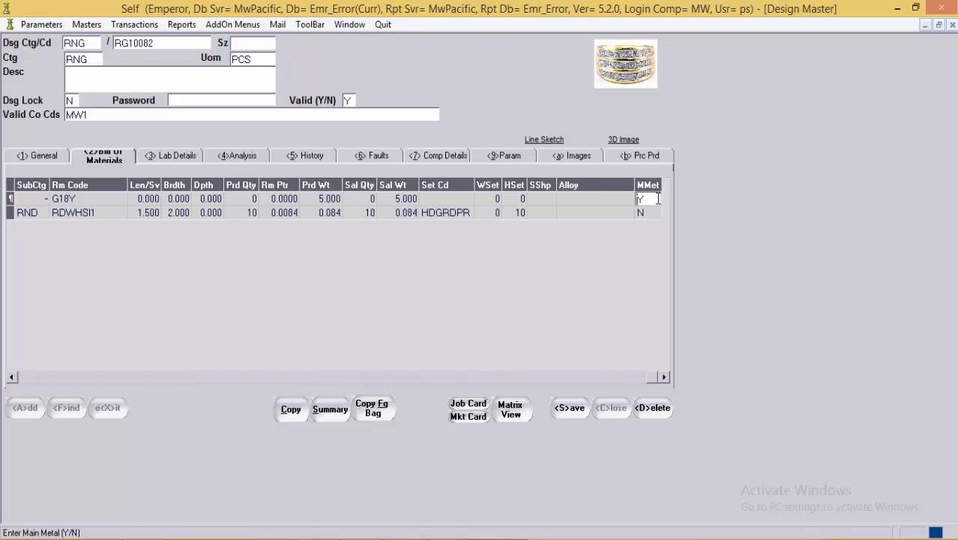
Step: Examine the bill of materials row for diamond RDWHSI1: category, subcategory, raw material code and length or sieve size
click(612, 212)
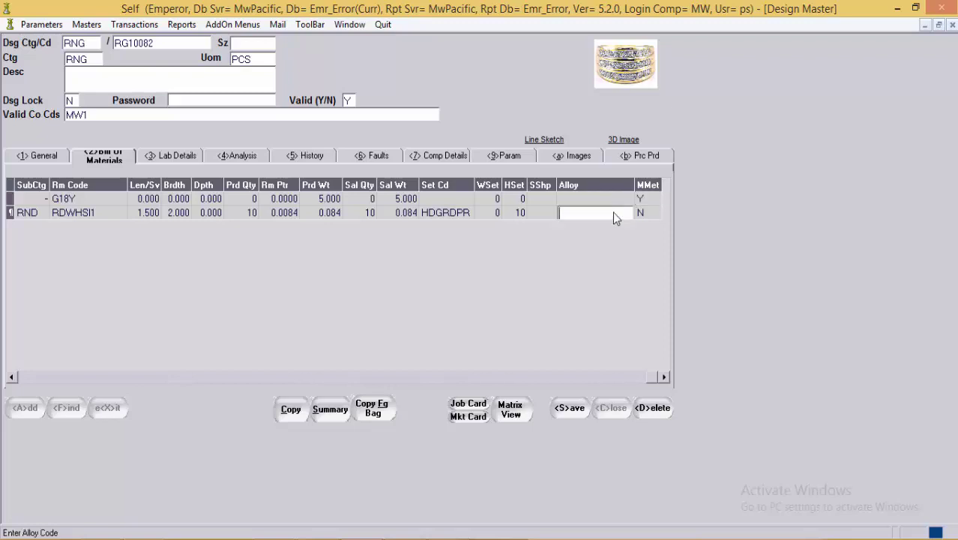
click(26, 379)
click(36, 213)
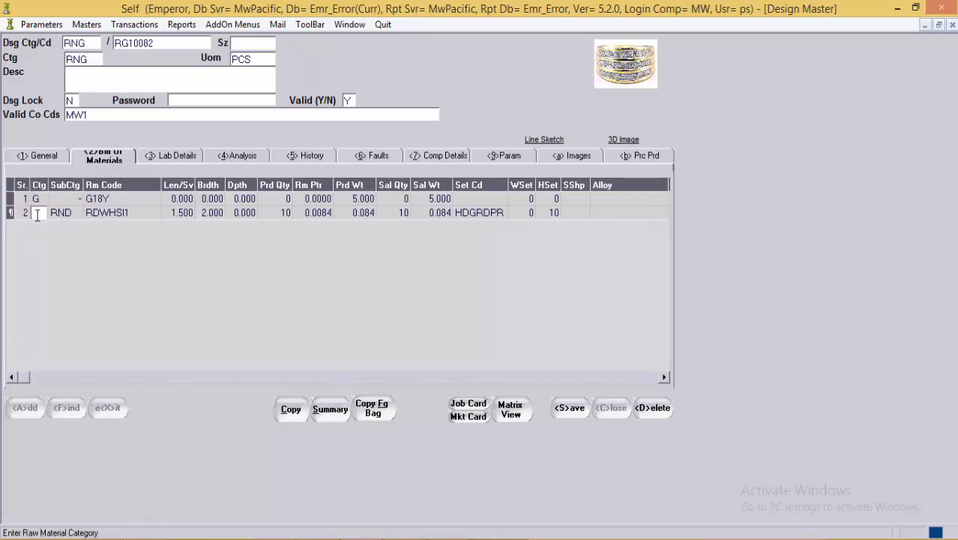
click(80, 217)
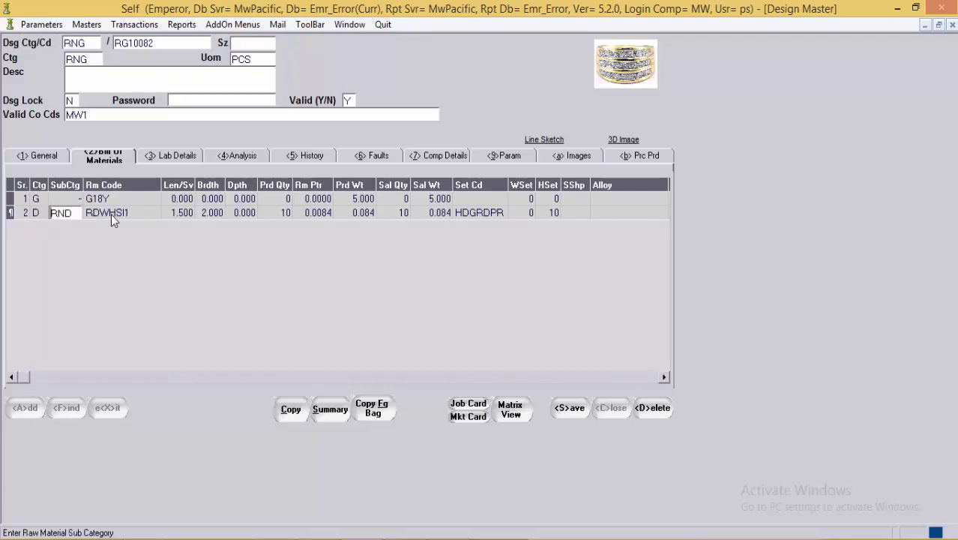
click(147, 215)
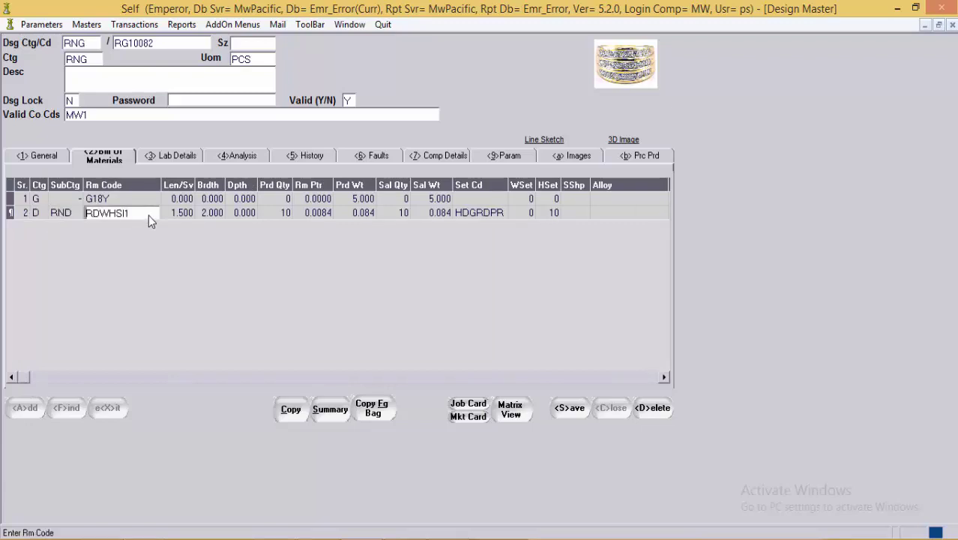
click(189, 218)
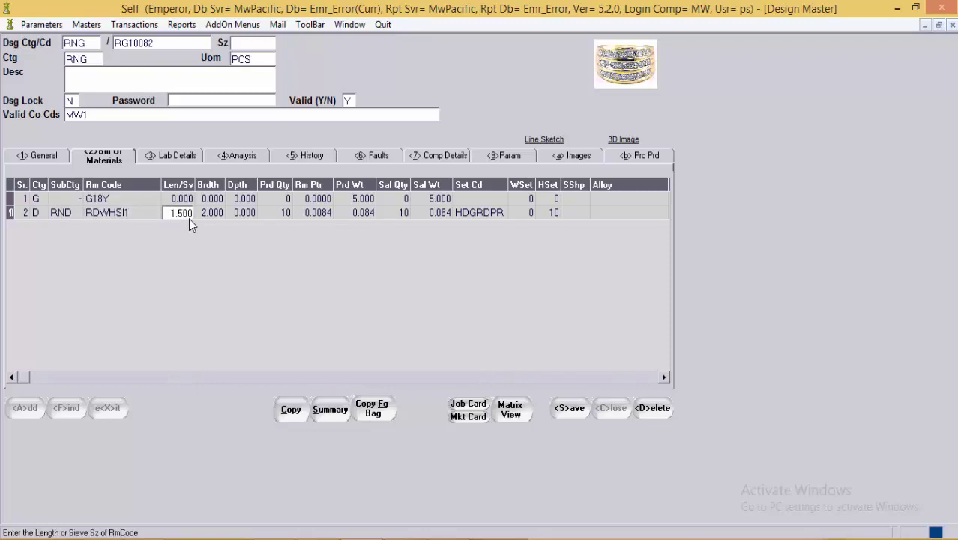
Step: Review the diamond row's production quantity, pointer weight, production weight and sales quantity without editing them
click(279, 216)
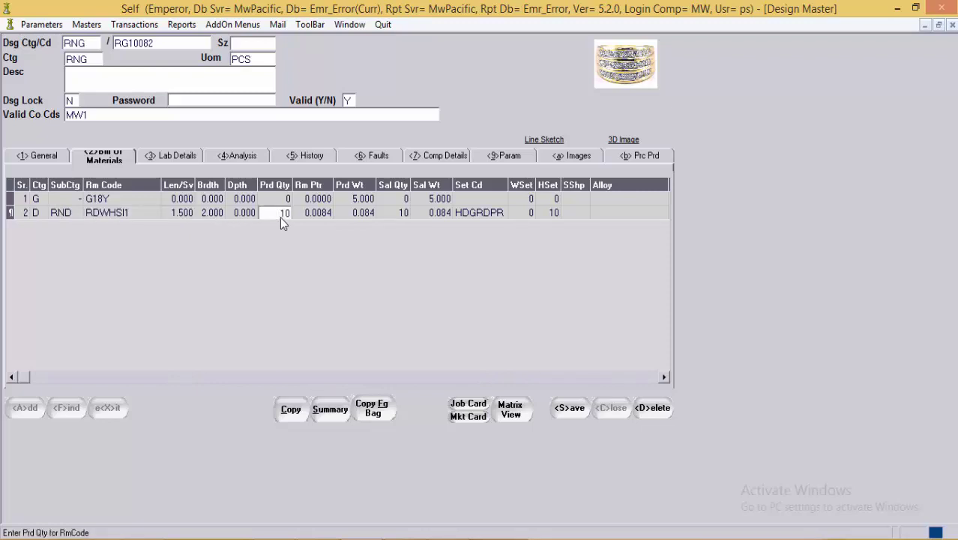
click(332, 217)
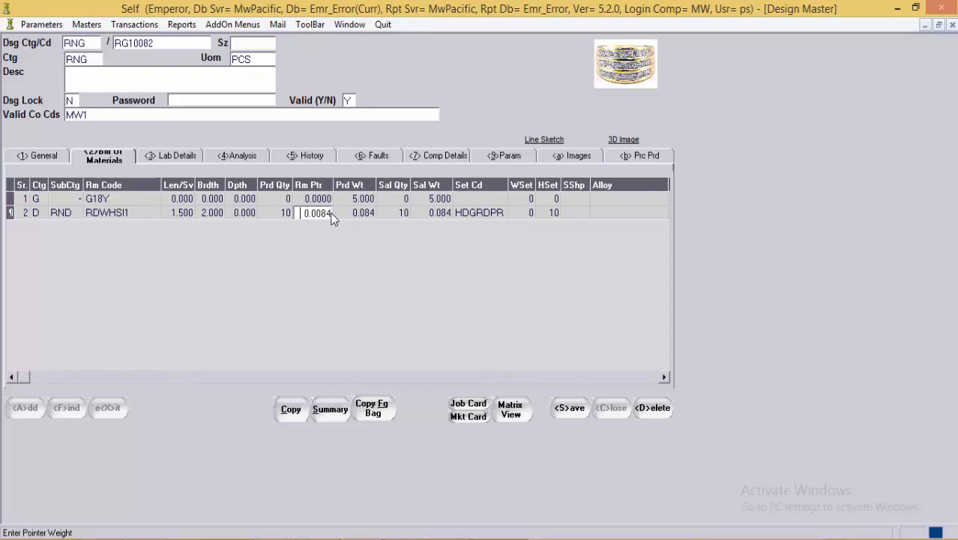
click(348, 217)
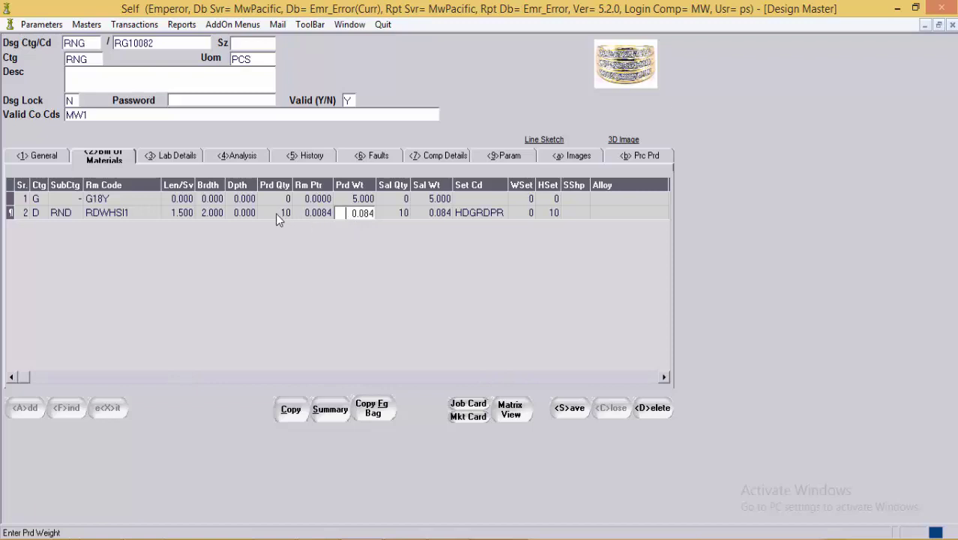
click(322, 217)
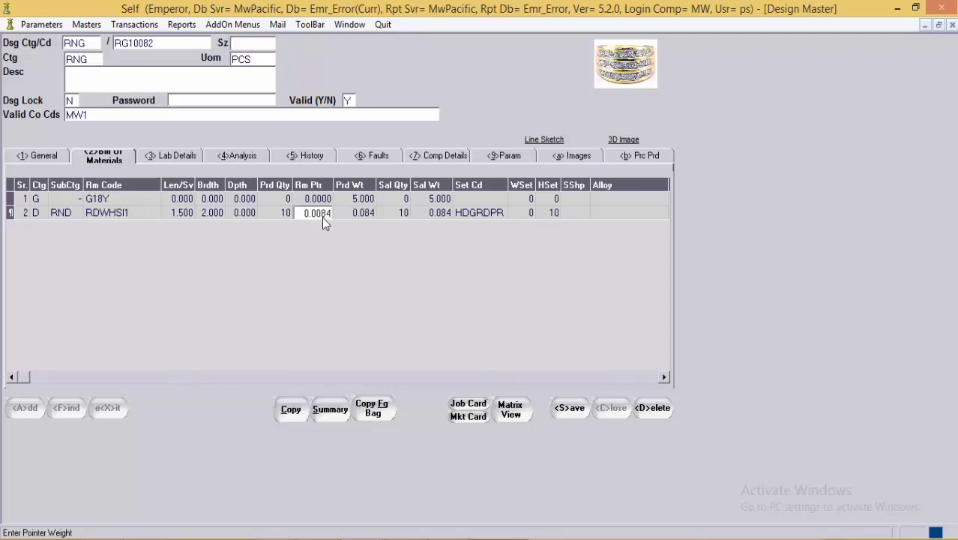
click(352, 218)
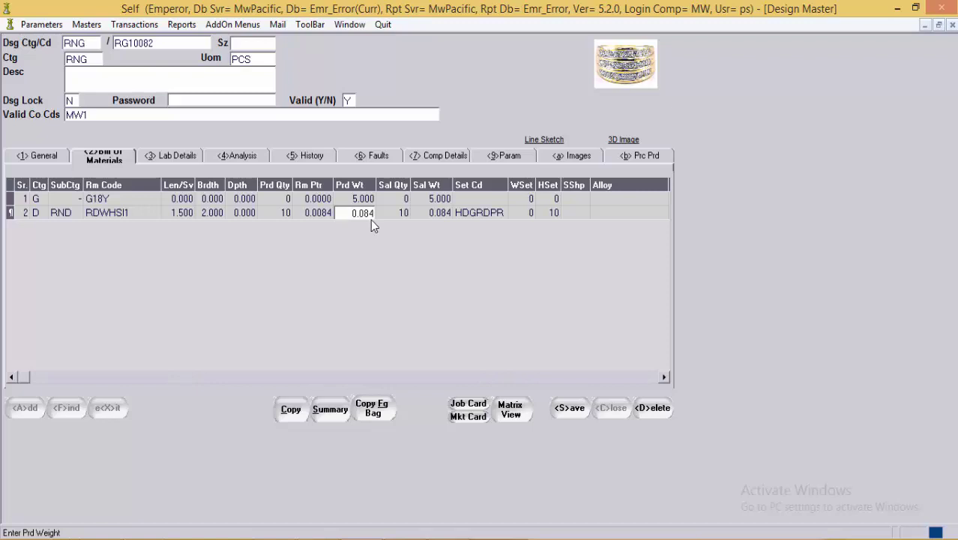
click(383, 216)
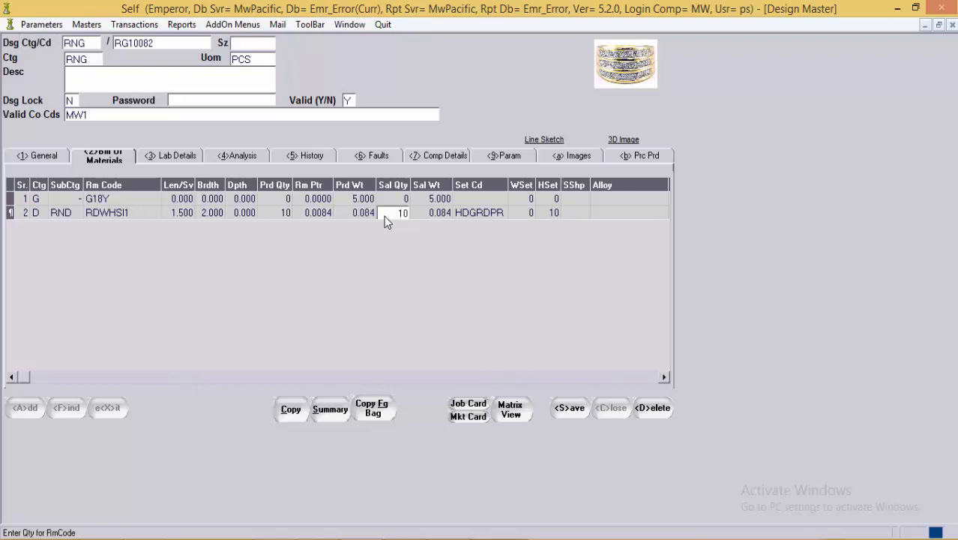
Step: Look up the available setting sub codes for the diamond row and keep HDGRDPR
click(479, 213)
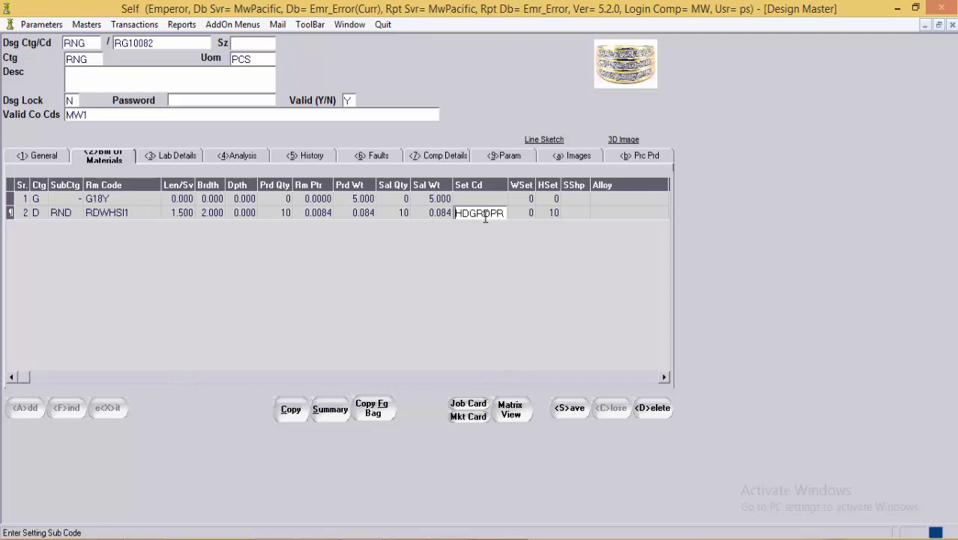
double_click(485, 215)
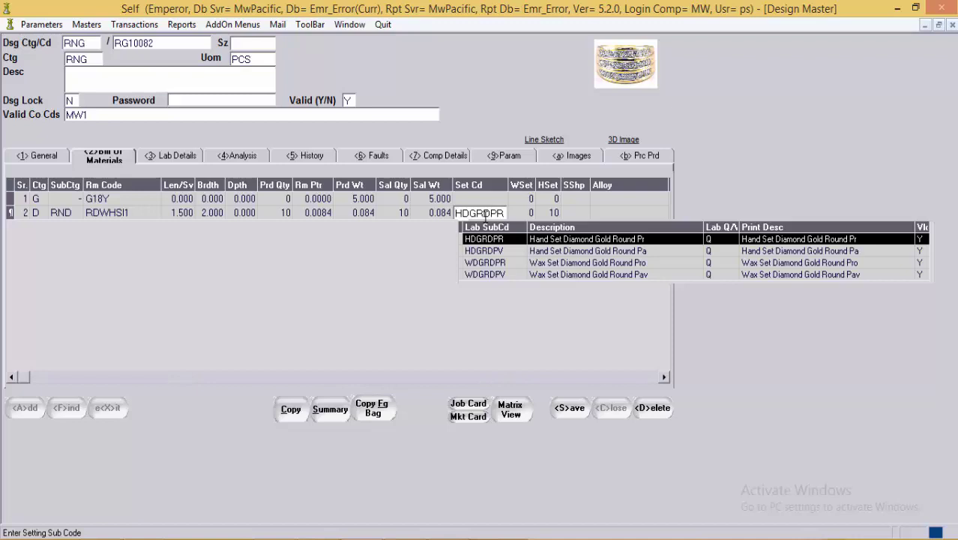
key(Return)
key(Return)
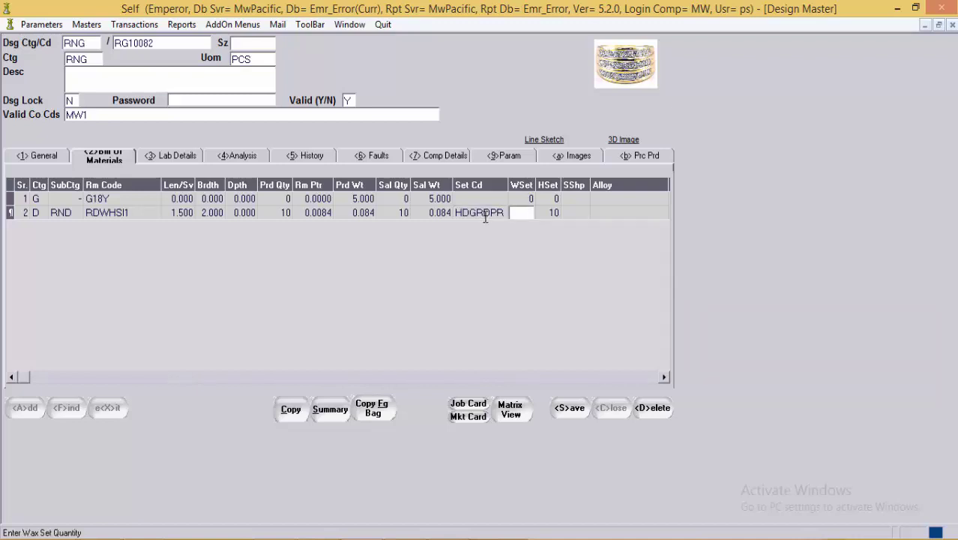
Step: Set the diamond row's wax set quantity to 0 and go through its sub shape, alloy and main metal flag
key(Return)
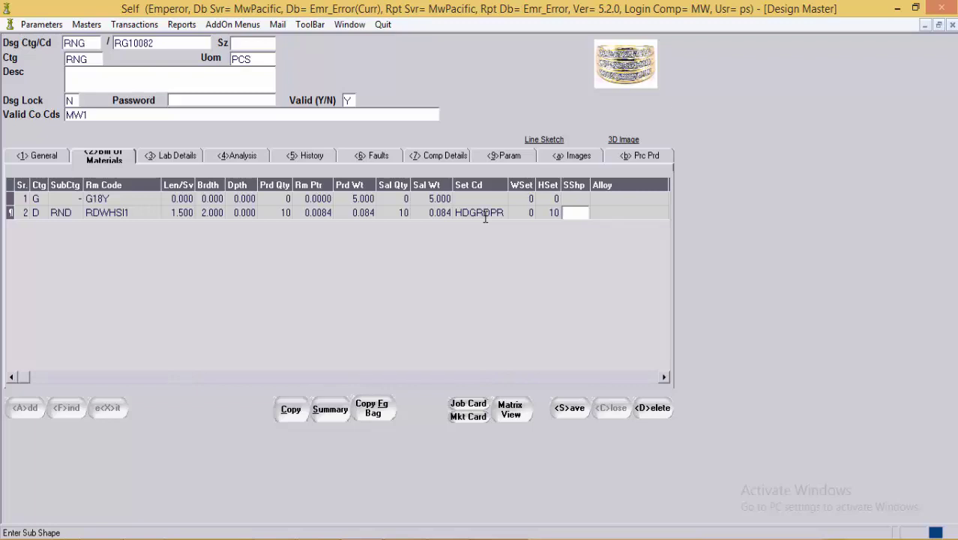
key(shift+Tab)
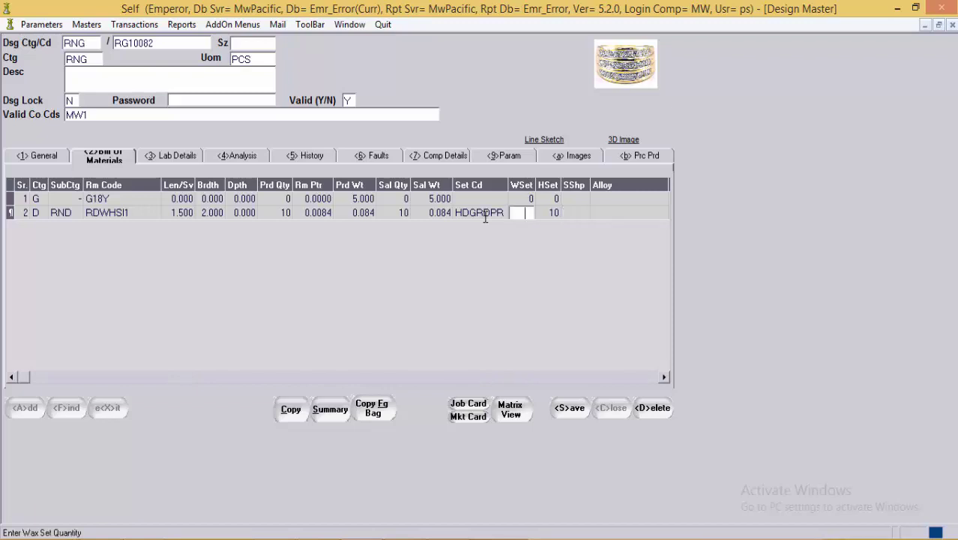
text(0)
key(Tab)
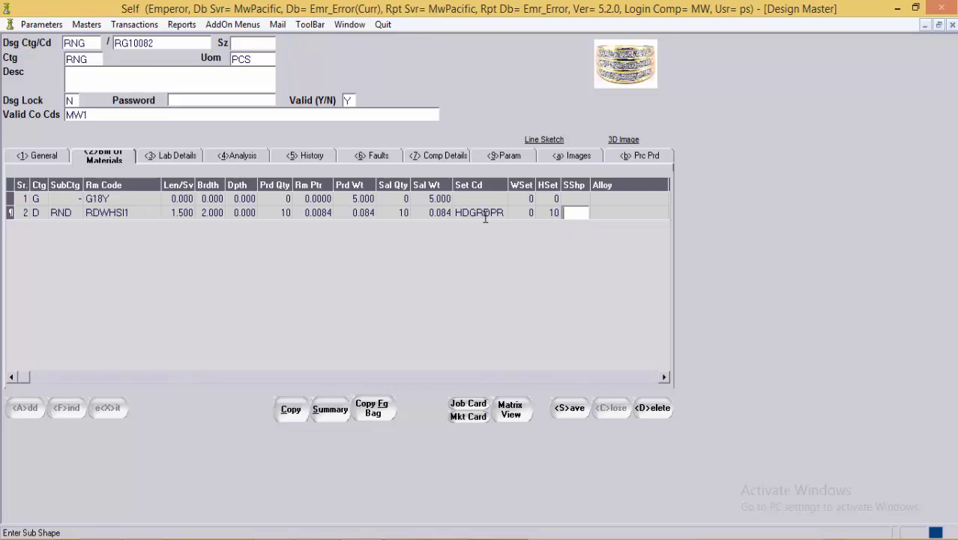
key(Return)
key(Return)
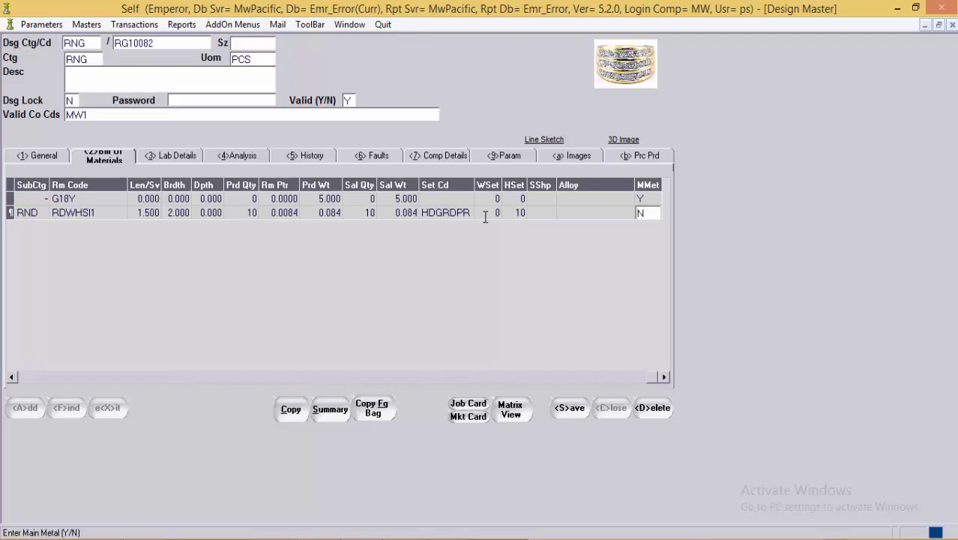
Step: Examine the design's labour details row: labour code, available labour sub codes, quantity/weight basis and labour quantity, keeping sub code GBGSE
key(alt+3)
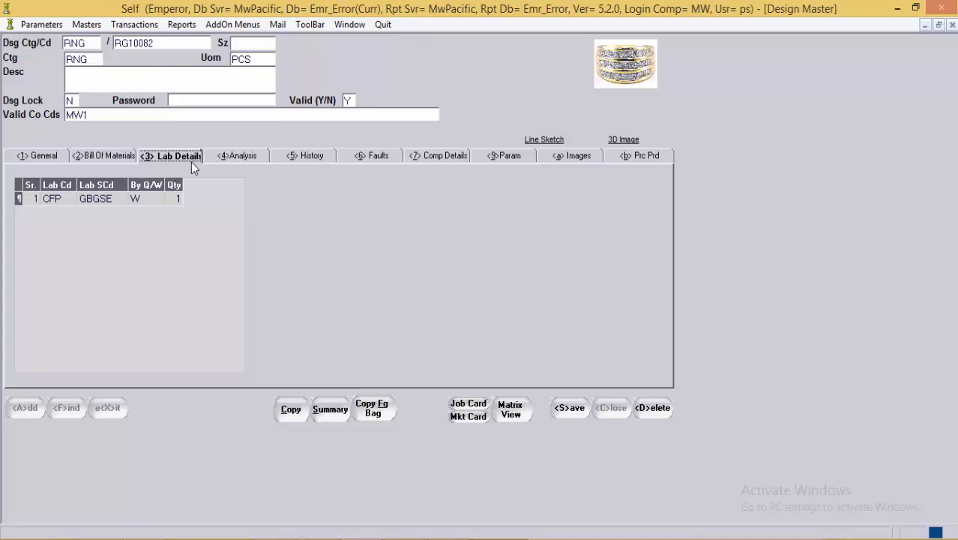
click(63, 199)
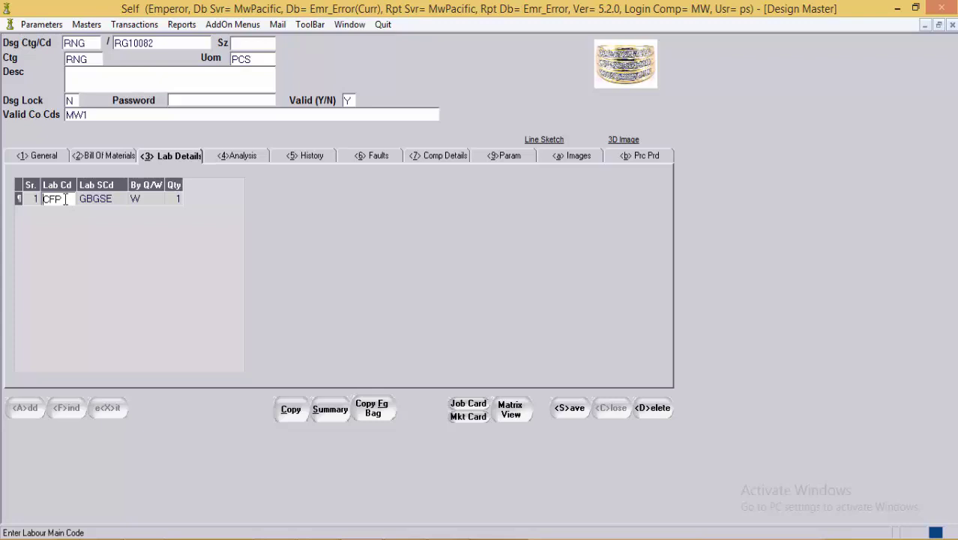
key(Tab)
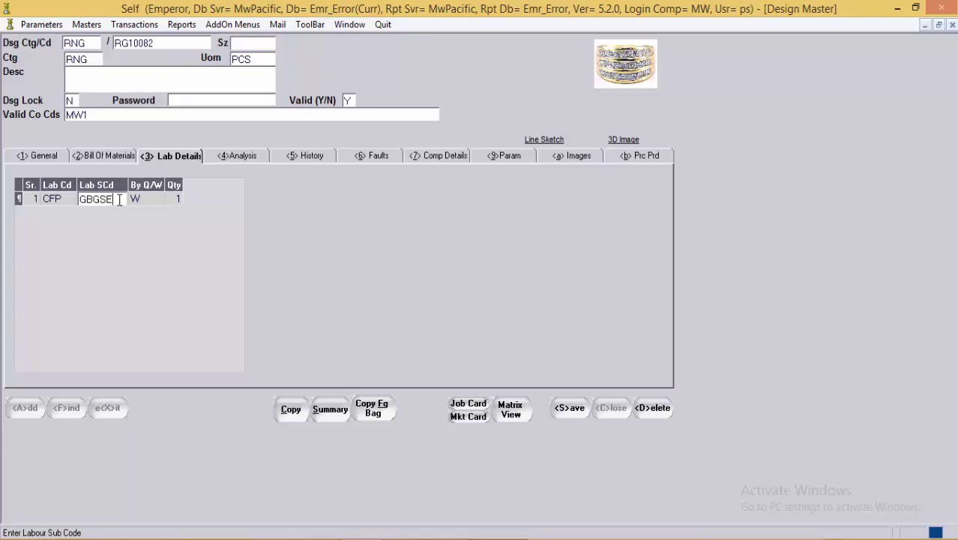
double_click(119, 199)
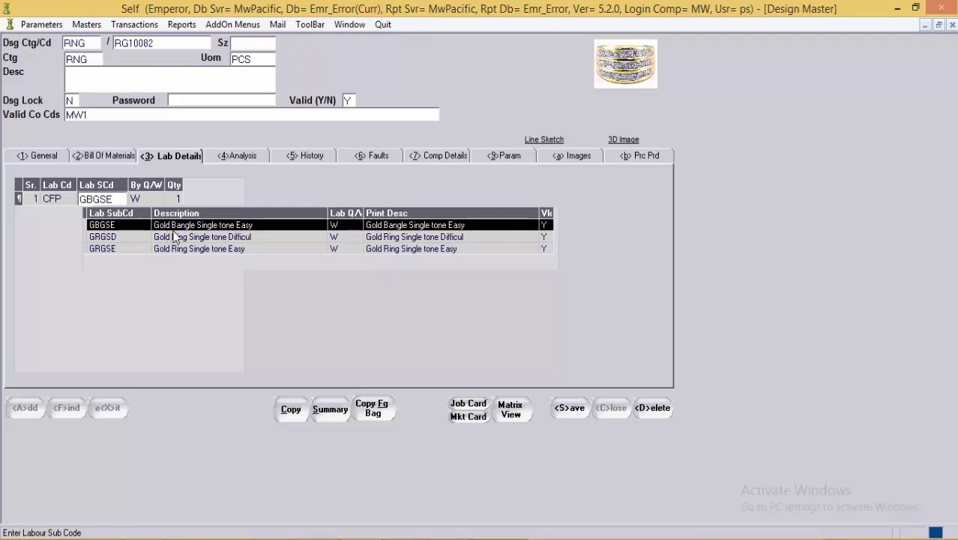
click(246, 237)
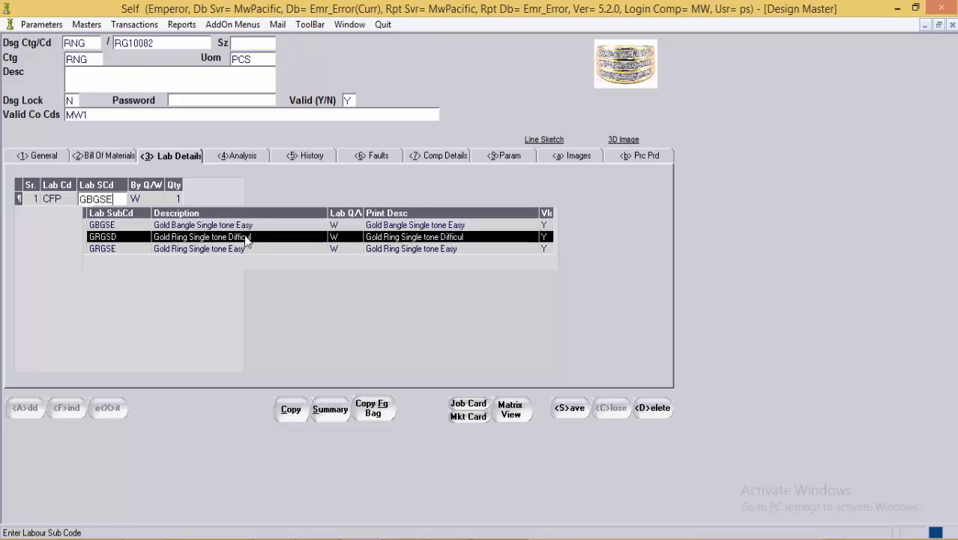
key(Down)
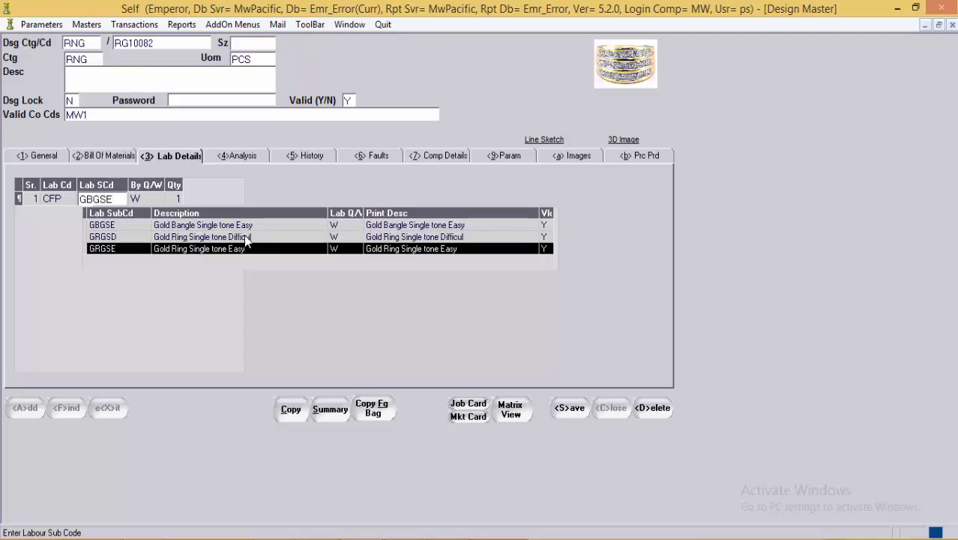
key(Tab)
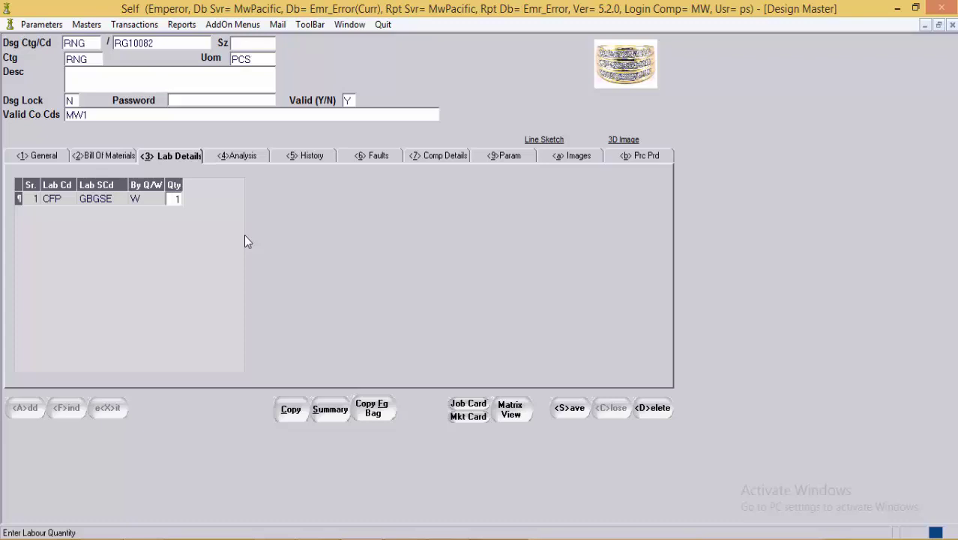
click(136, 197)
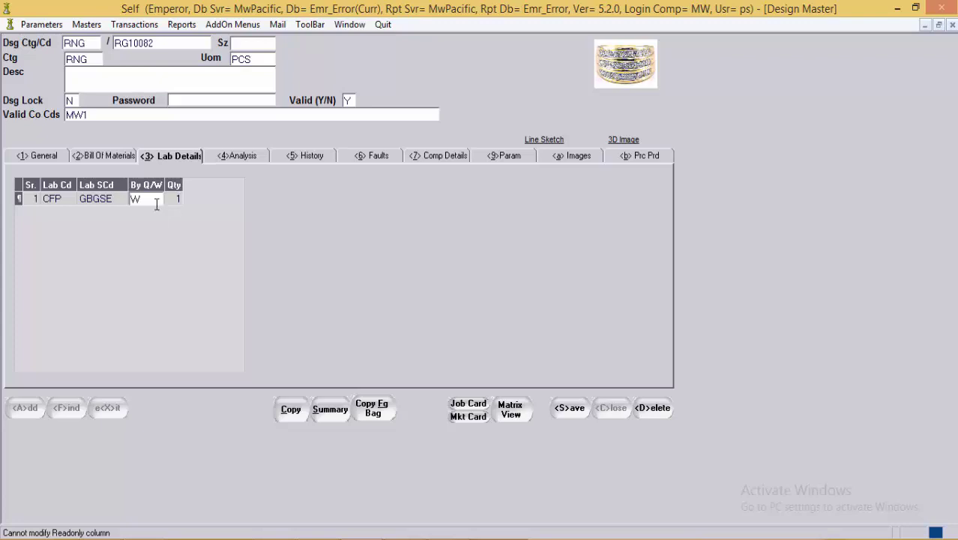
key(Tab)
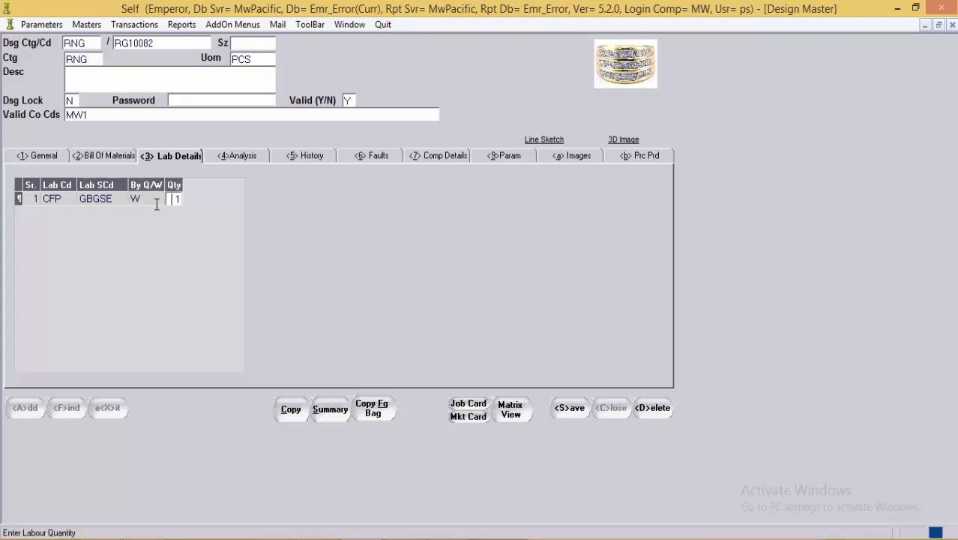
Step: Look through the design's images and process production pages, and list the available production categories in the general details
click(241, 158)
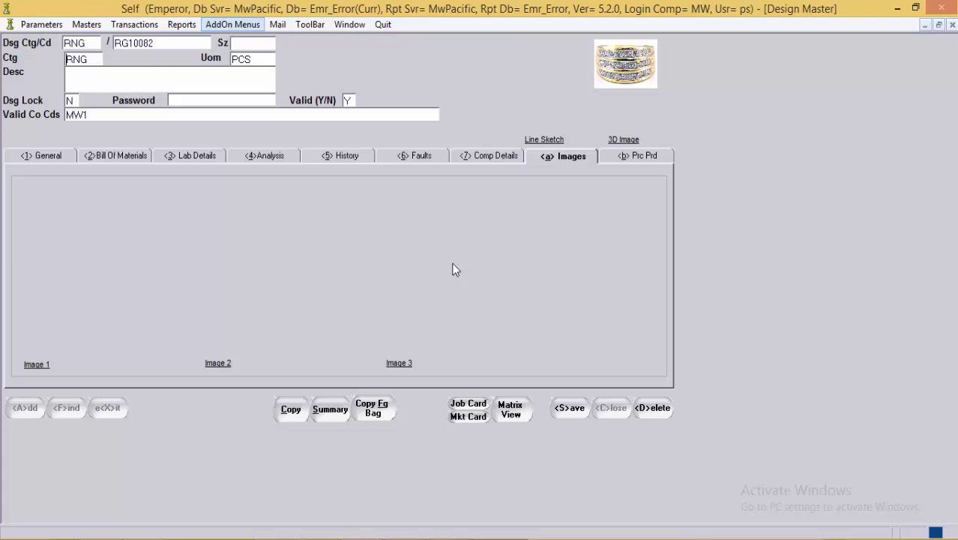
click(640, 161)
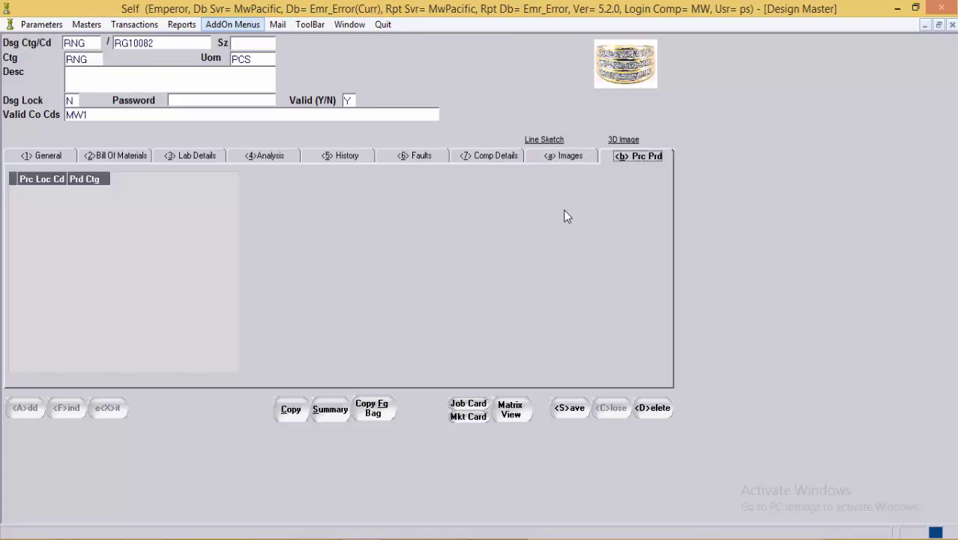
click(60, 154)
click(107, 170)
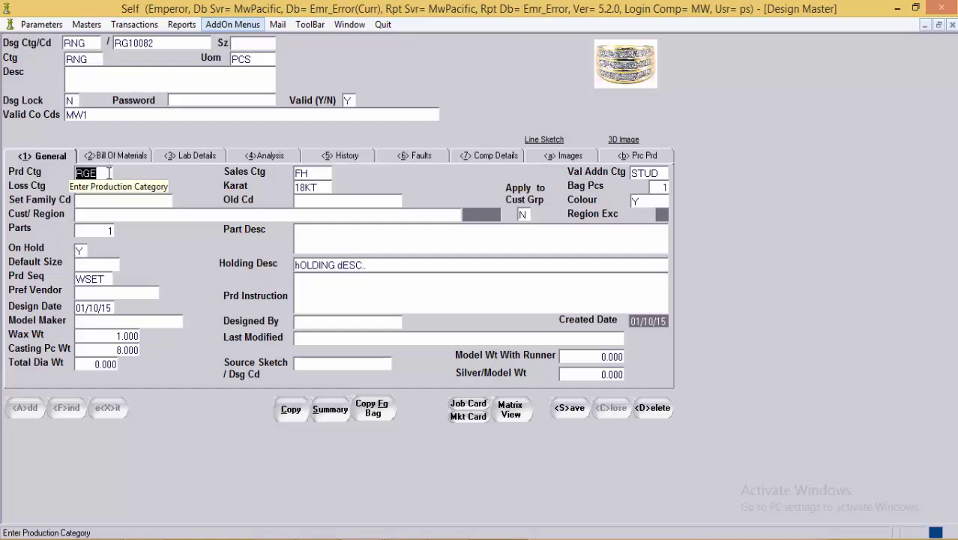
double_click(109, 173)
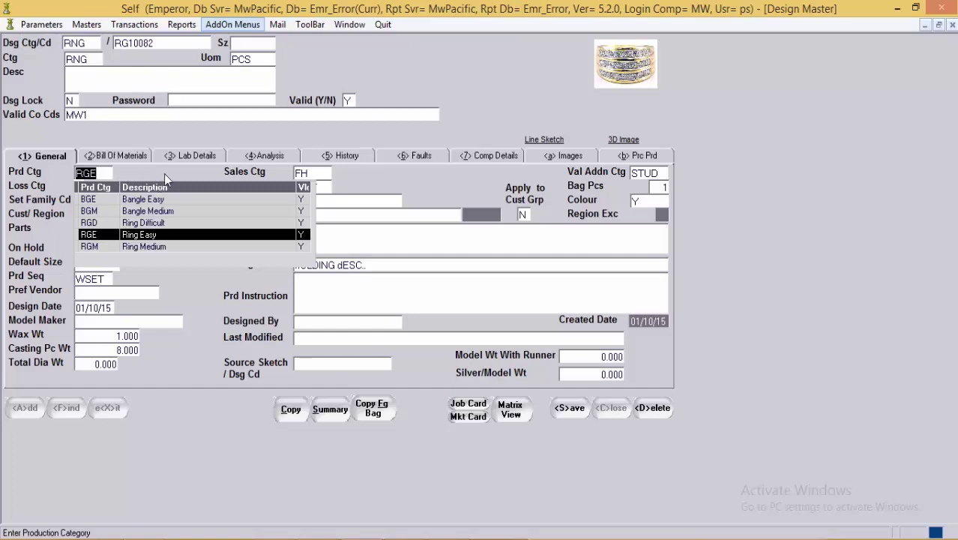
Step: Add a process production row with the filing location PFIL of company CO2 as its process location code
click(632, 158)
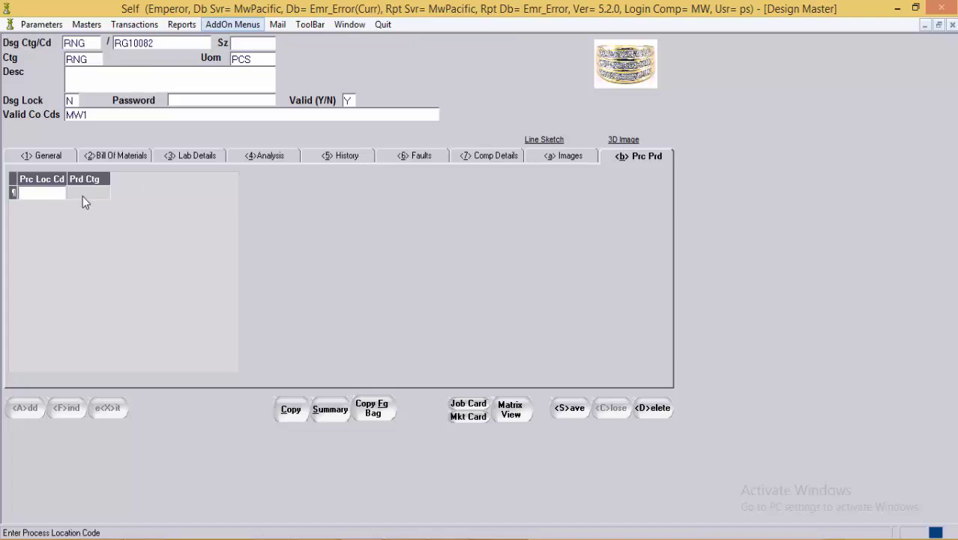
key(F2)
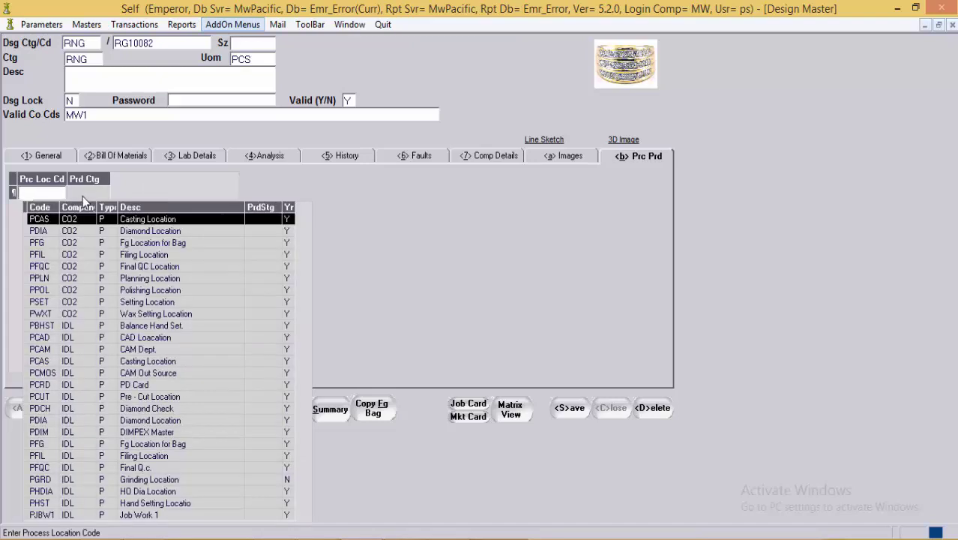
key(Down)
key(Down)
key(Down)
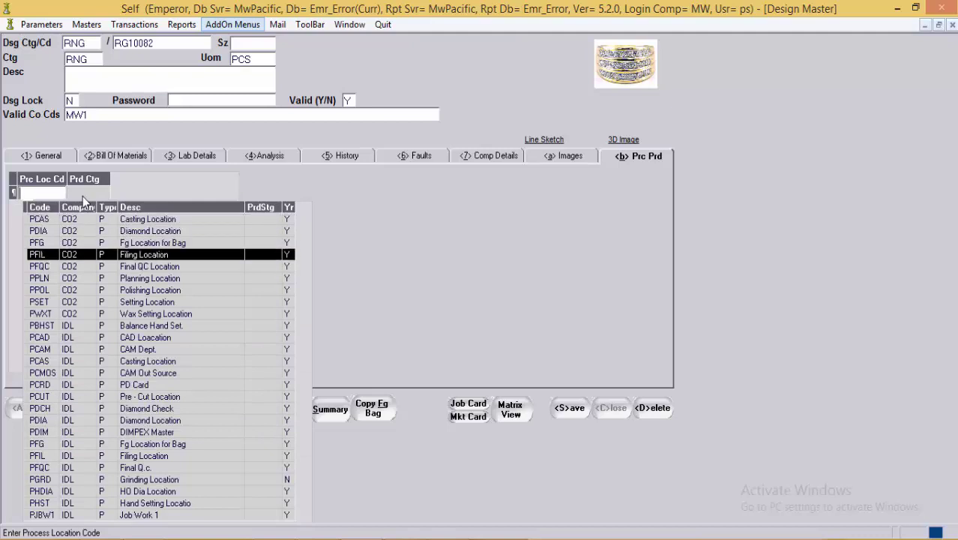
key(Return)
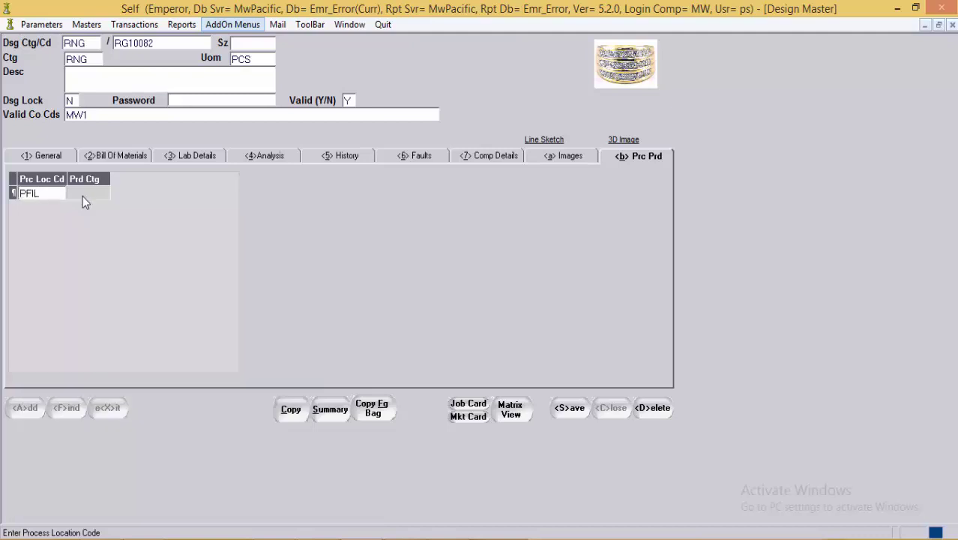
Step: Set the production category of the PFIL process location row to RGE (Ring Easy)
key(Return)
key(F2)
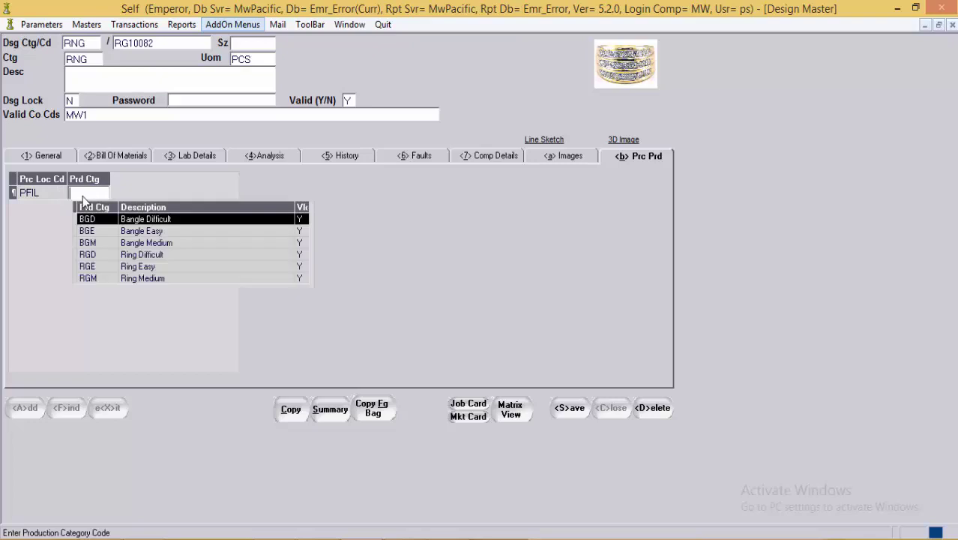
key(Down)
key(Down)
key(Down)
key(Down)
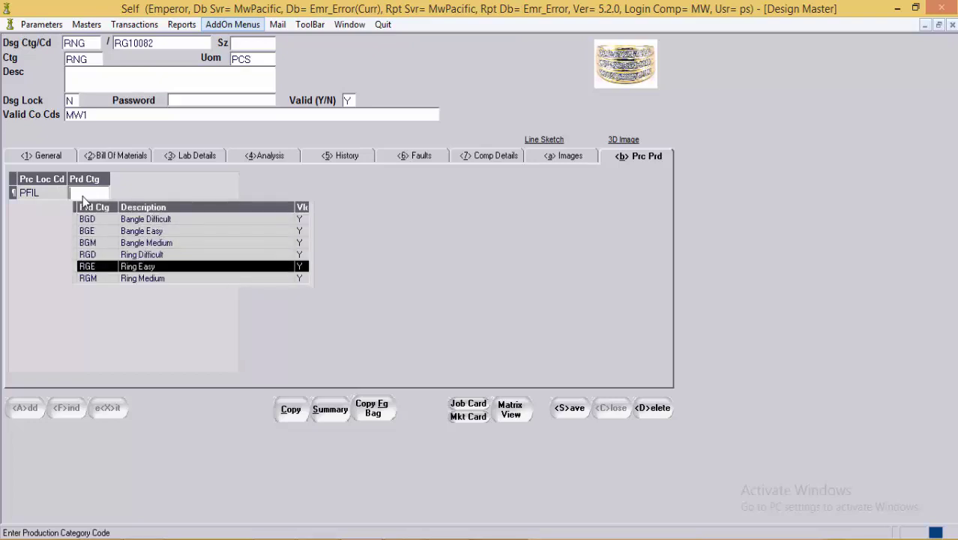
key(Return)
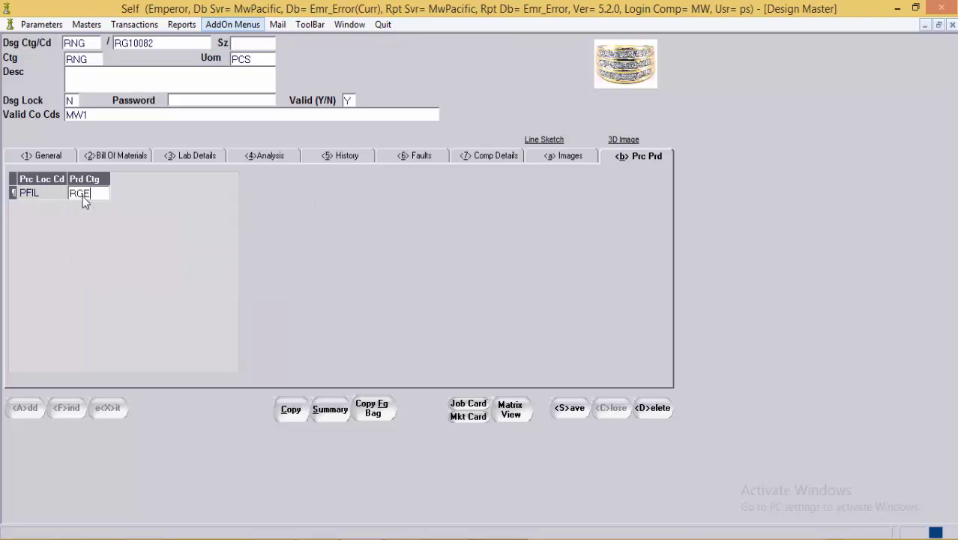
Step: Add a second process production row with the polishing location PPOL of company CO2 as its process location code
key(Return)
key(F2)
key(Down)
key(Down)
key(Down)
key(Down)
key(Down)
key(Down)
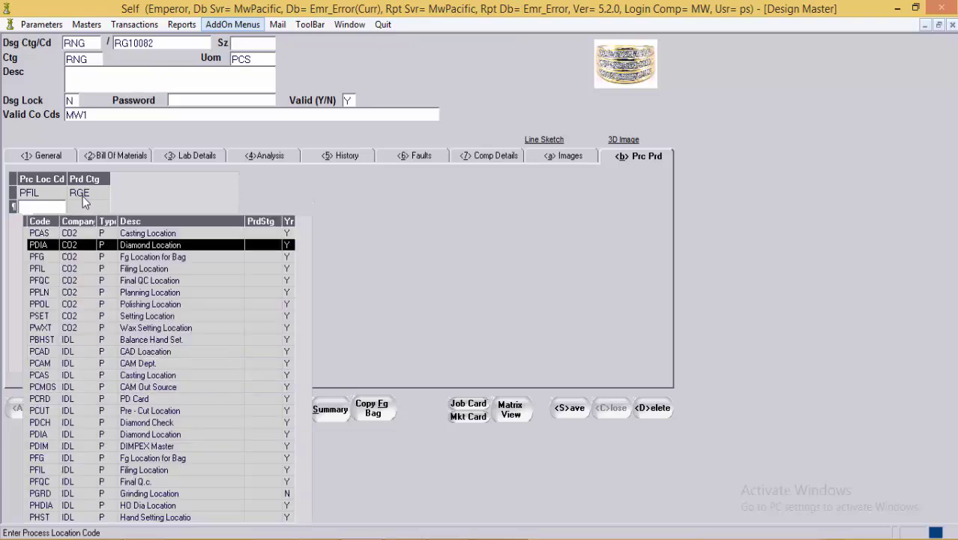
key(Return)
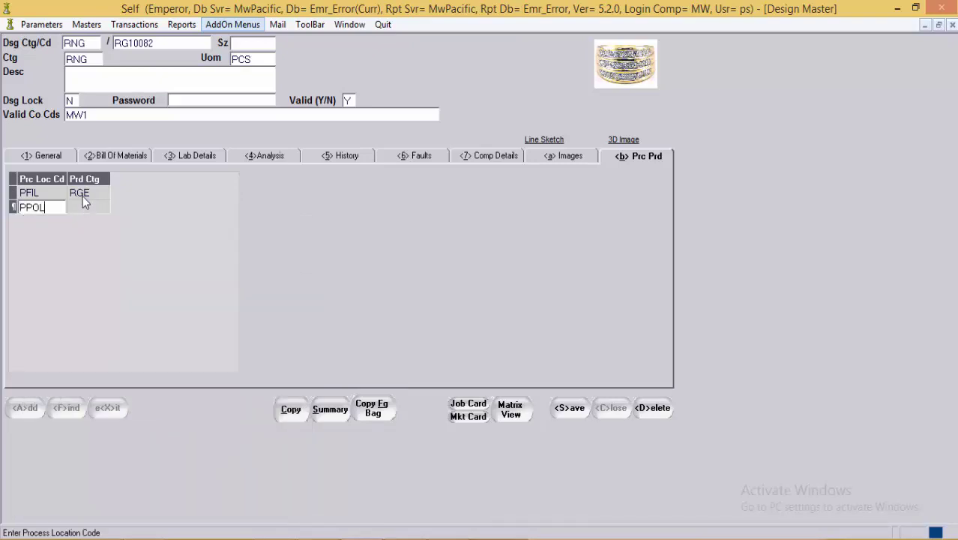
Step: Assign production category RGD (Ring Difficult) to the PPOL row and return to the PFIL row's category
key(Return)
key(F2)
key(Down)
key(Down)
key(Down)
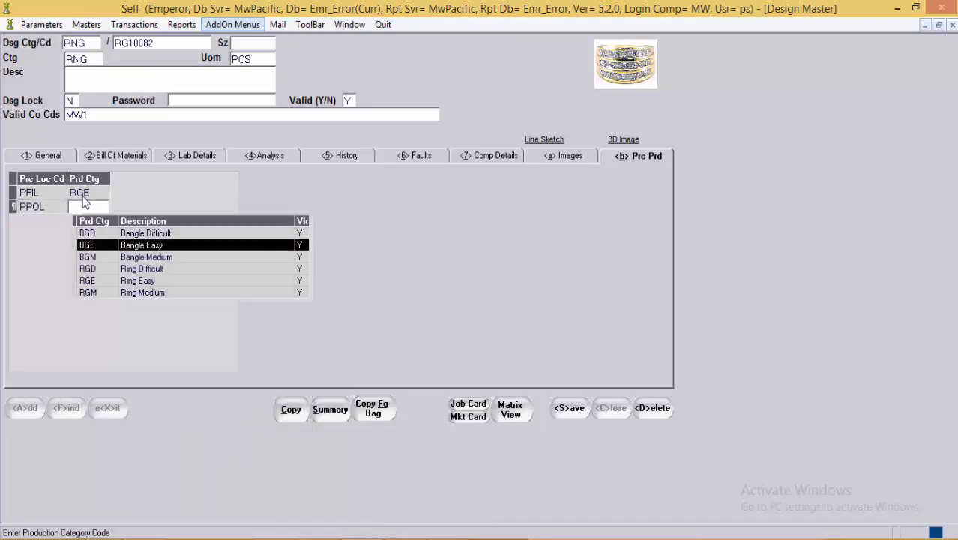
key(Return)
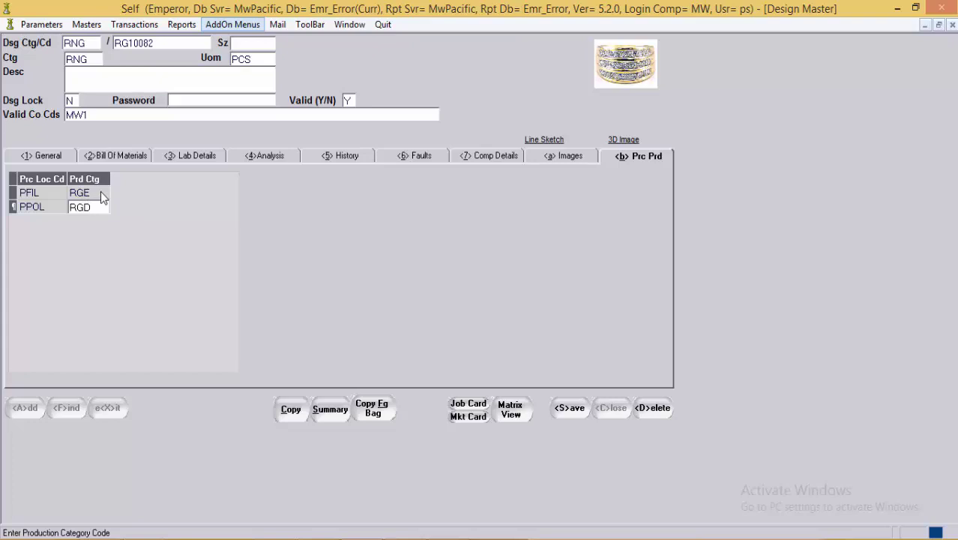
click(100, 191)
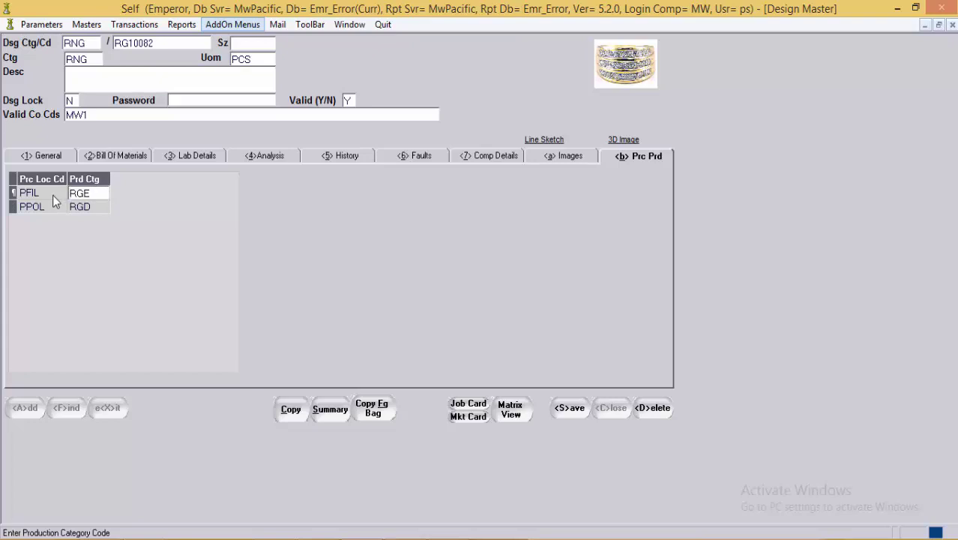
Step: Look at the fields for copying from another design, and view the design's quantity and weight summary
click(299, 412)
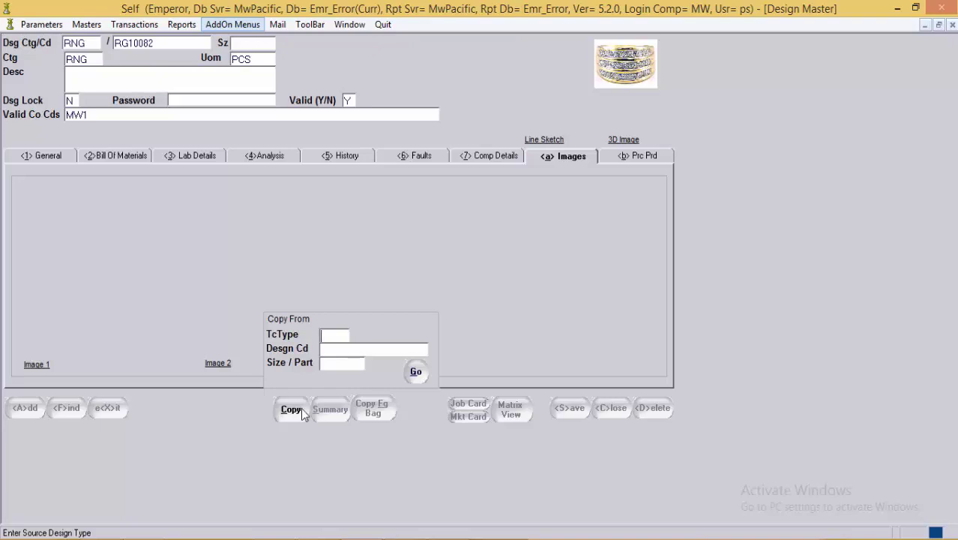
click(295, 412)
click(335, 412)
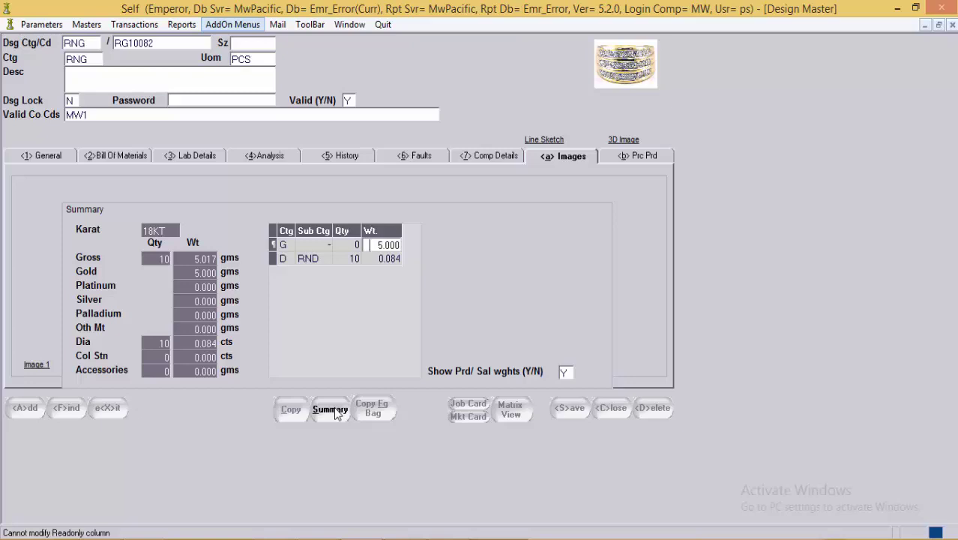
click(335, 413)
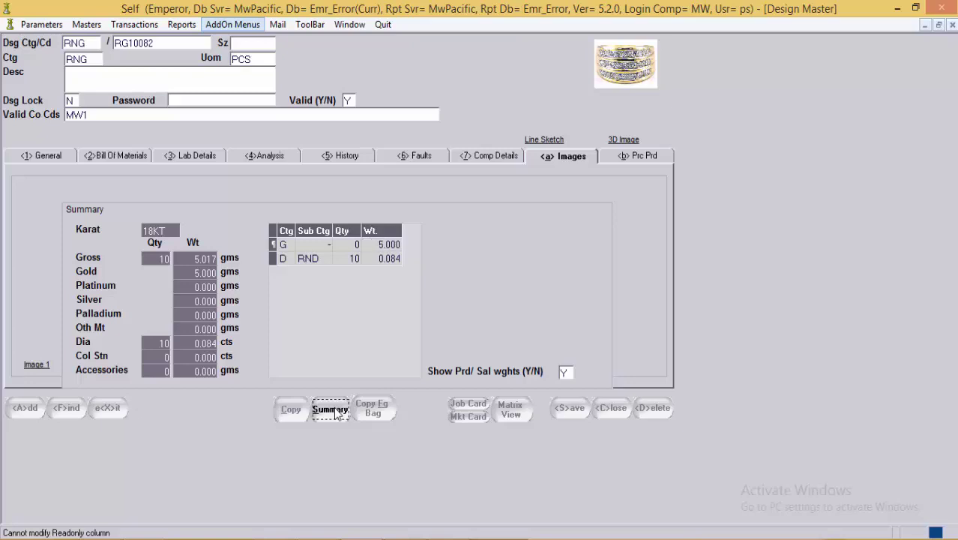
click(336, 415)
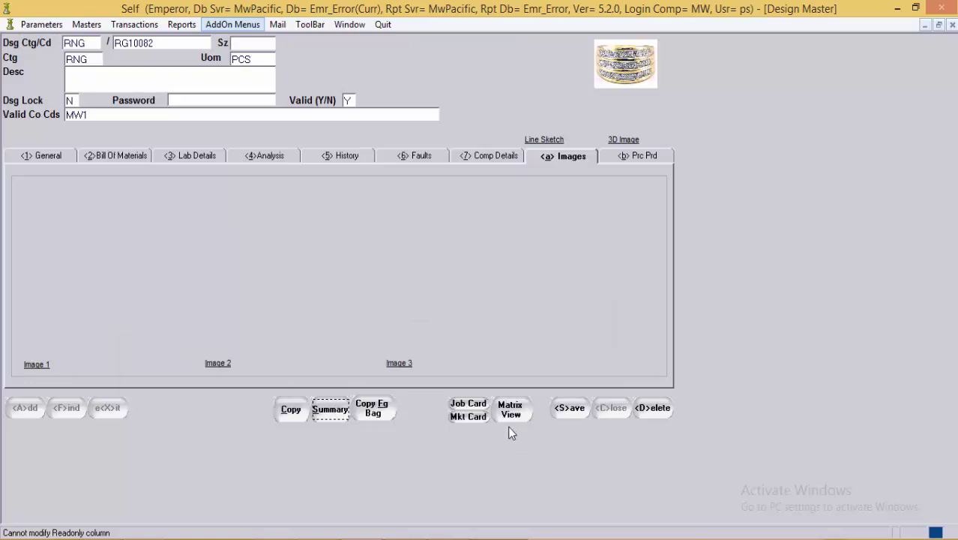
Step: Try to view the design's job card and marketing card, and look at its image matrix view
click(466, 409)
click(466, 408)
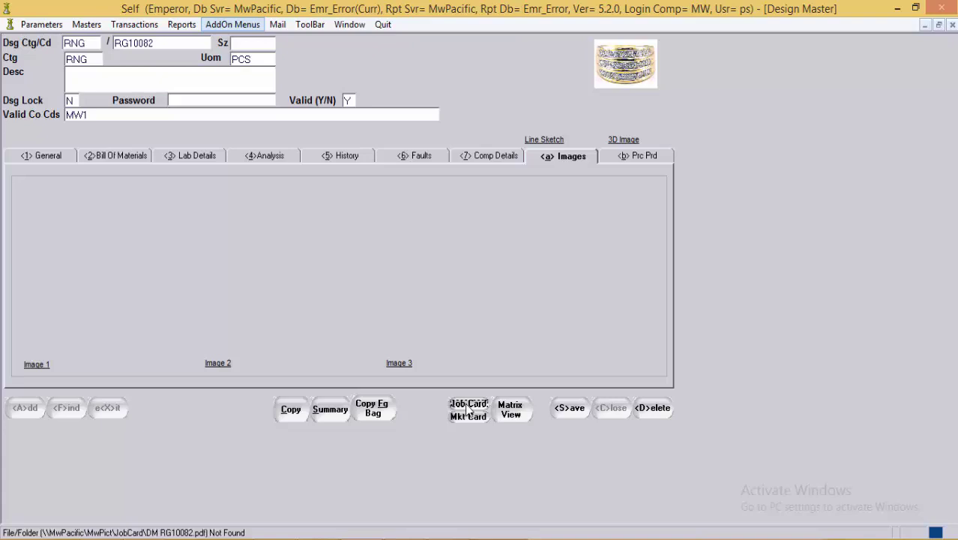
click(469, 417)
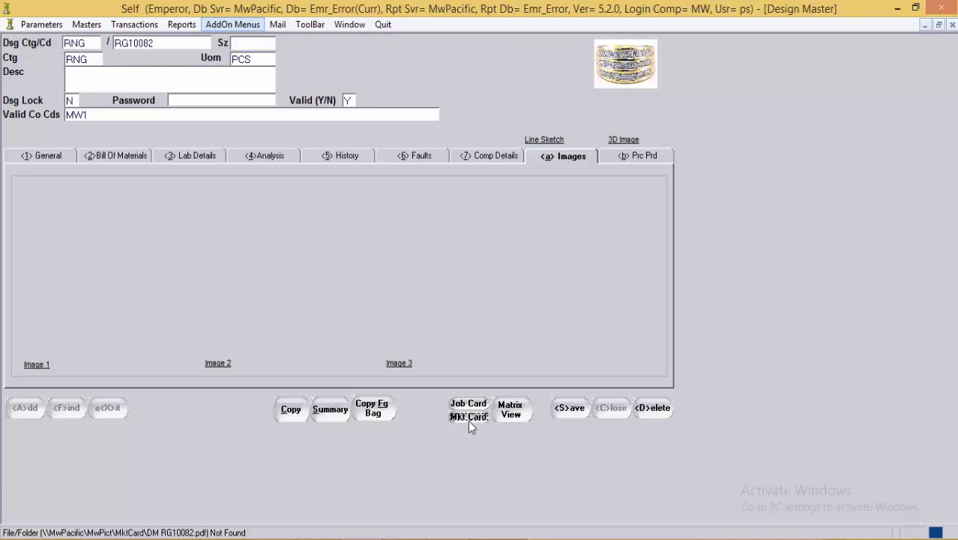
click(516, 411)
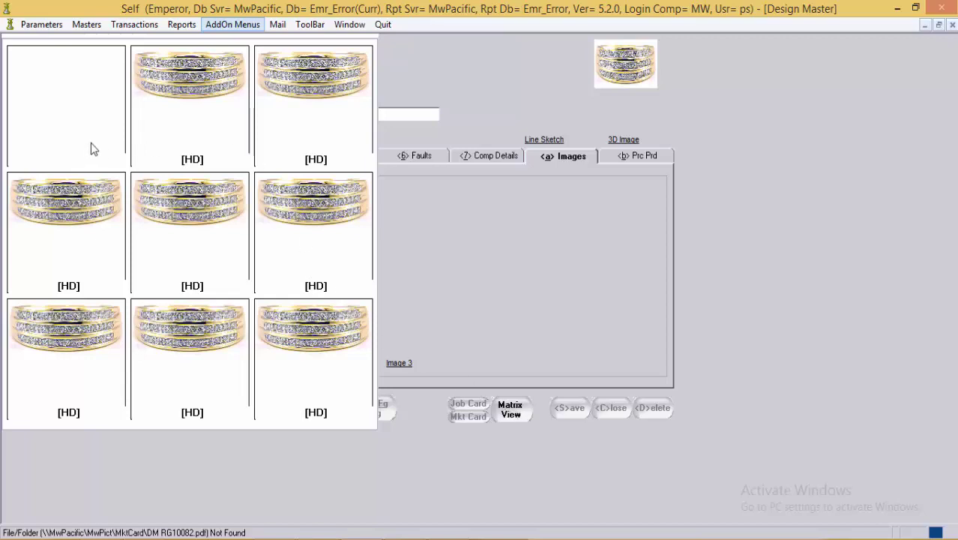
click(516, 414)
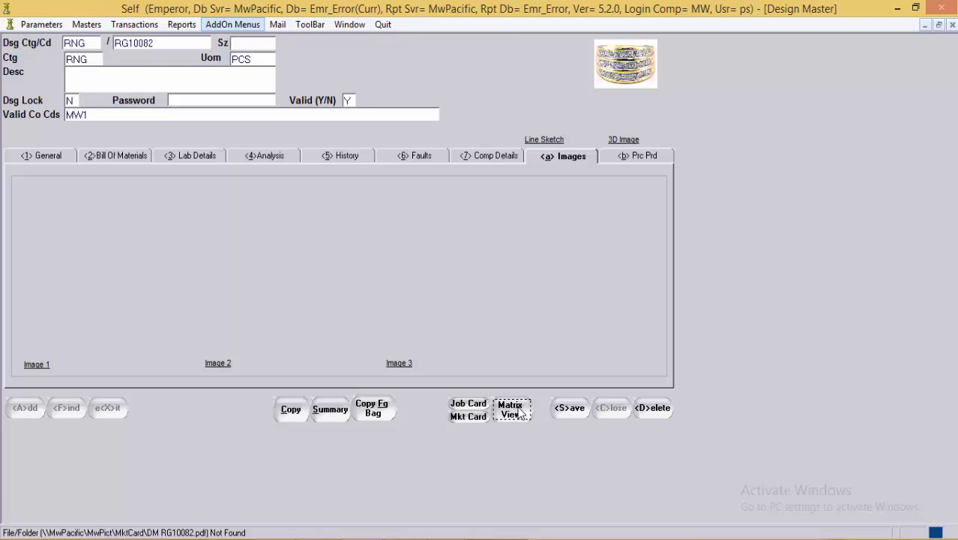
Step: Return to the design's general details and save the design record
click(48, 157)
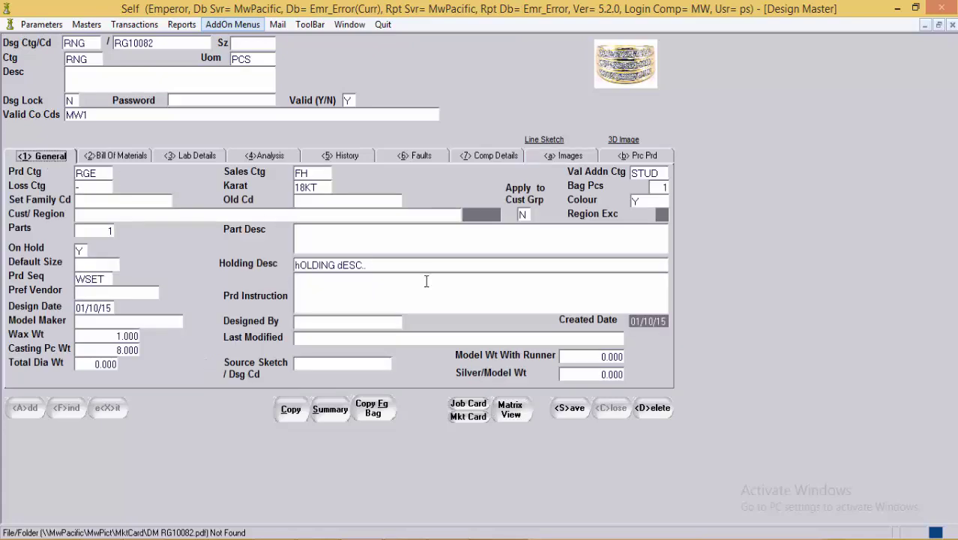
click(573, 413)
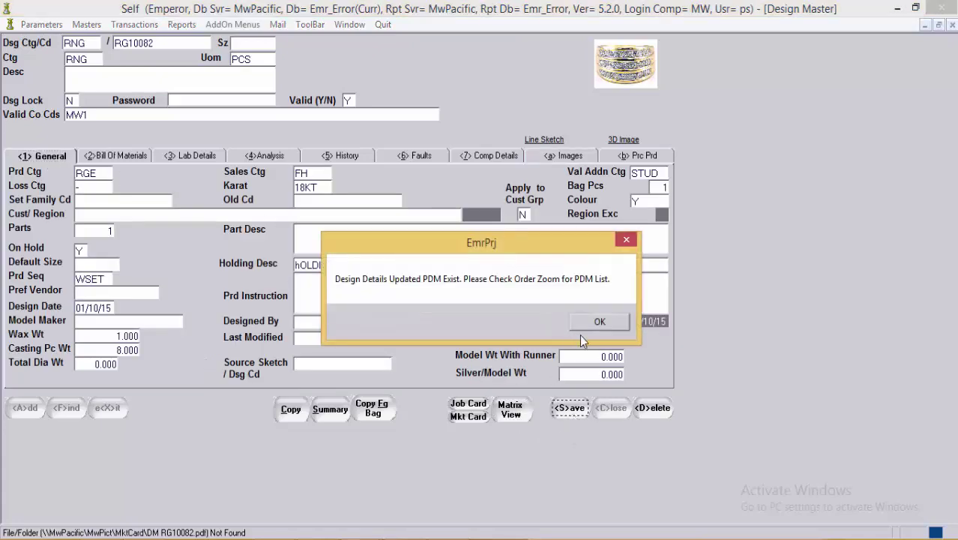
click(600, 322)
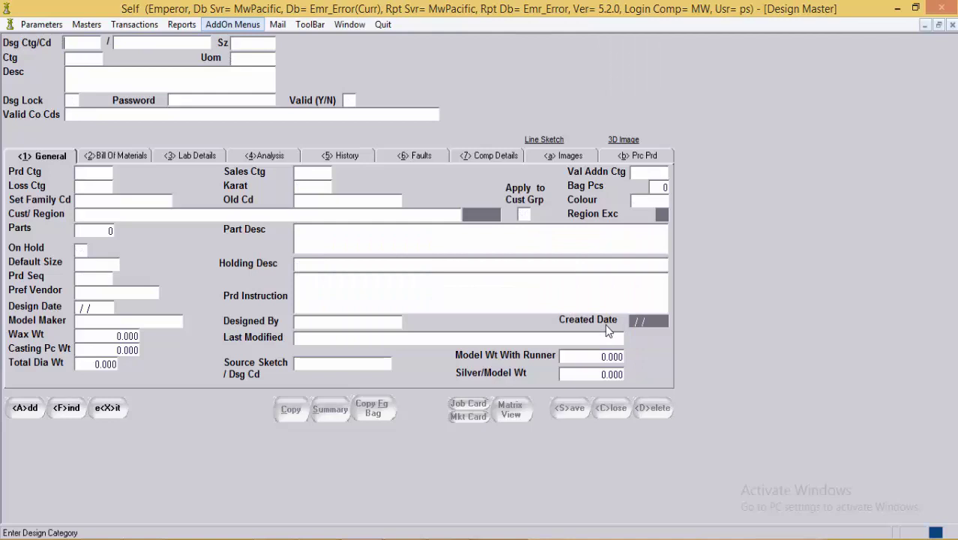
Step: Open the Design Sketch Master to examine its fields, and close both it and the Design Master
click(82, 24)
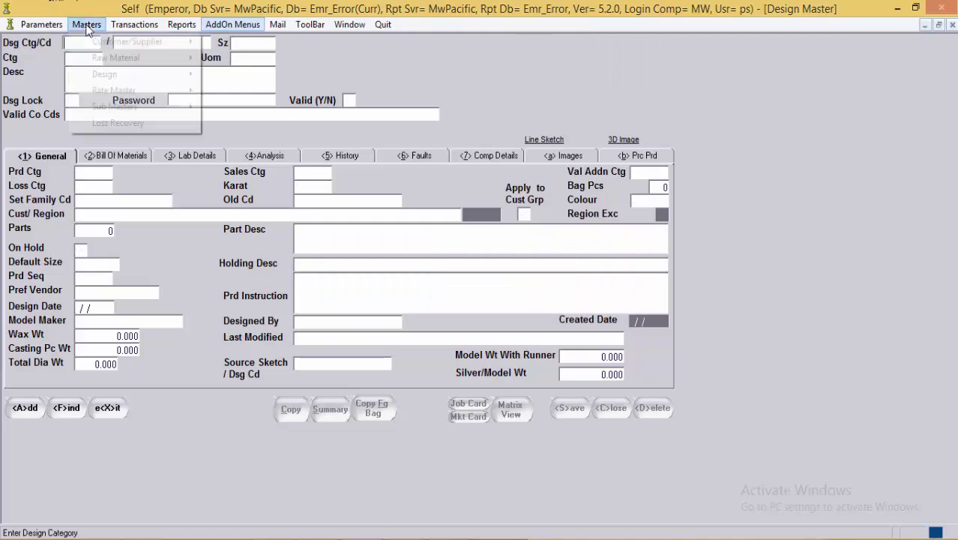
mouse_move(105, 73)
click(214, 94)
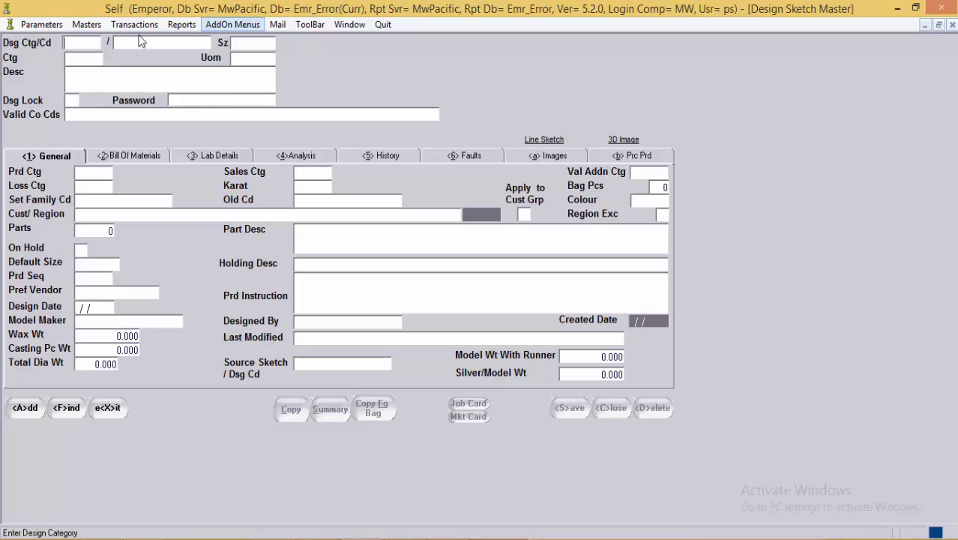
click(113, 411)
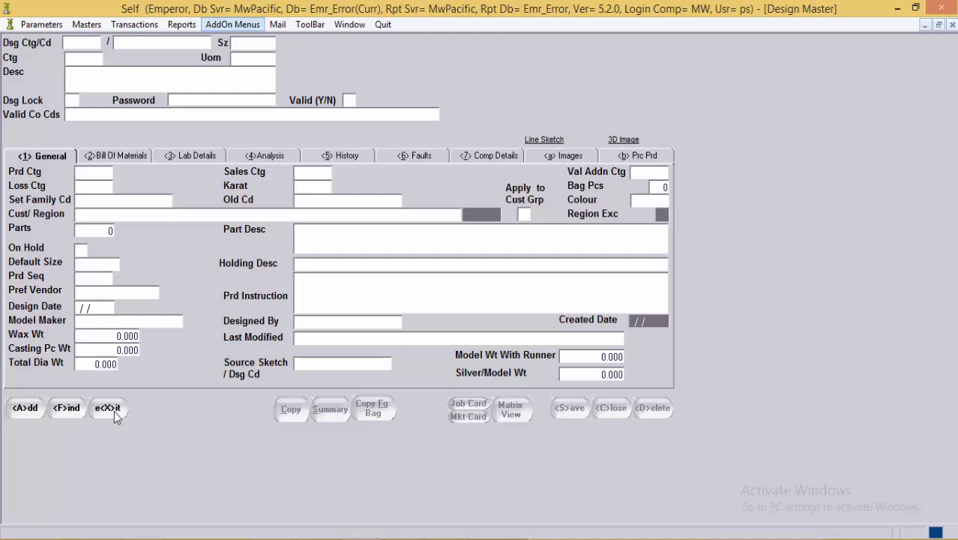
click(108, 408)
Step: Open the Design Component Master to examine its component code and general fields, and close it
click(75, 24)
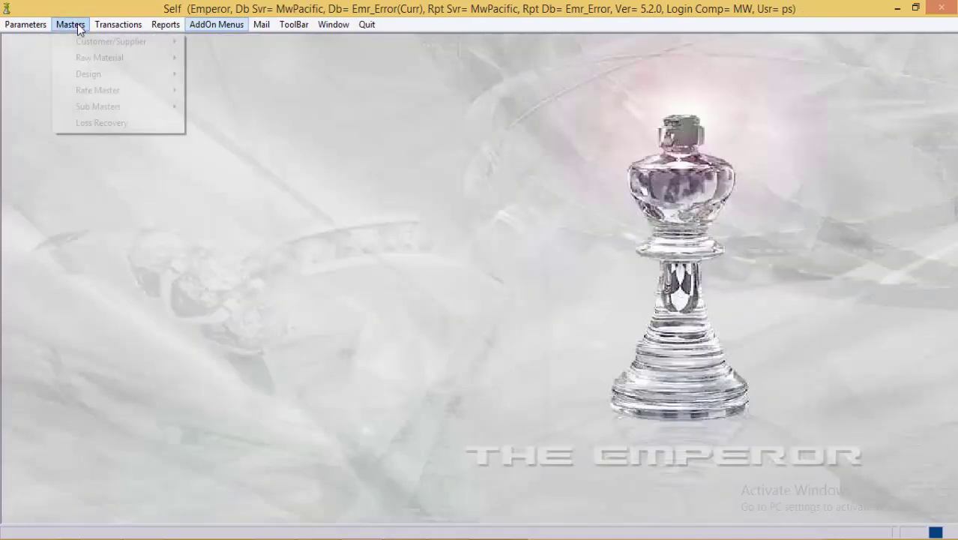
mouse_move(88, 75)
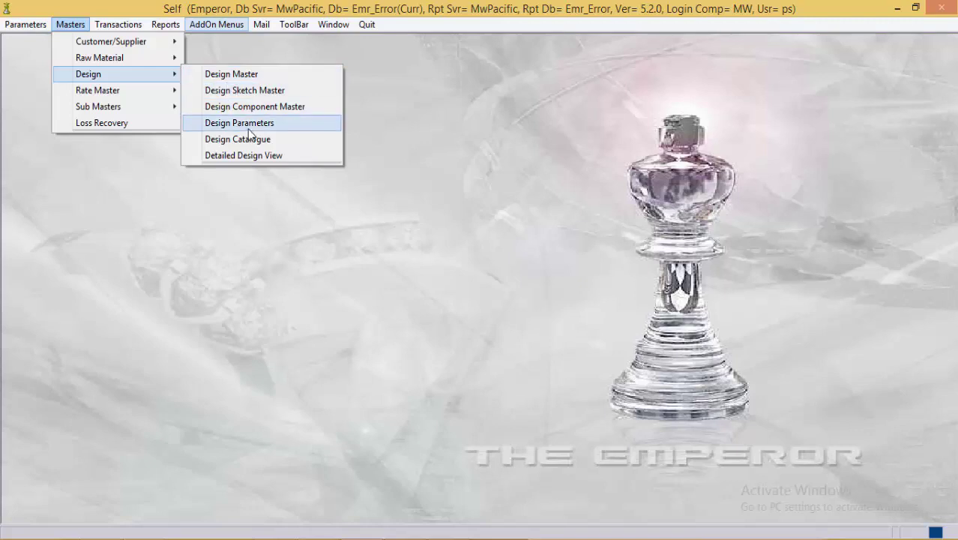
click(247, 106)
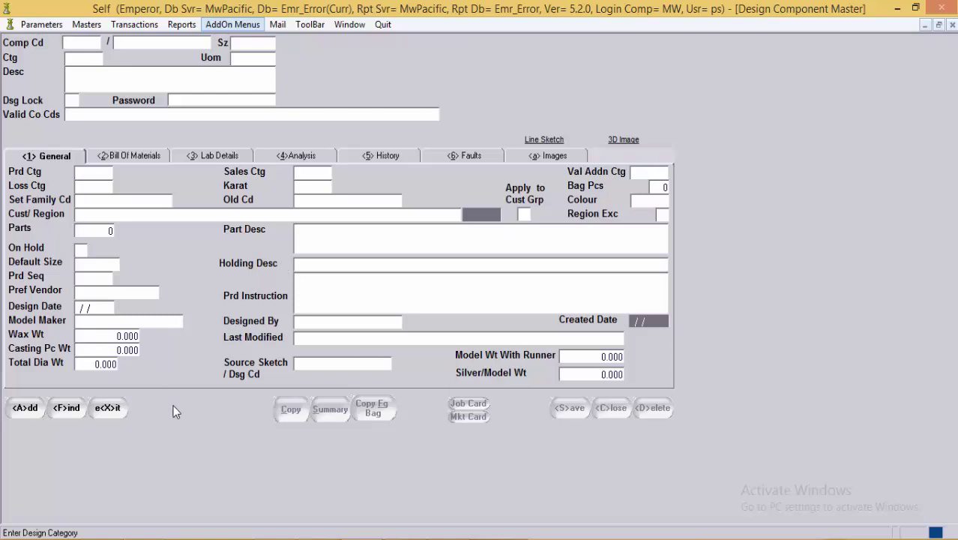
click(114, 414)
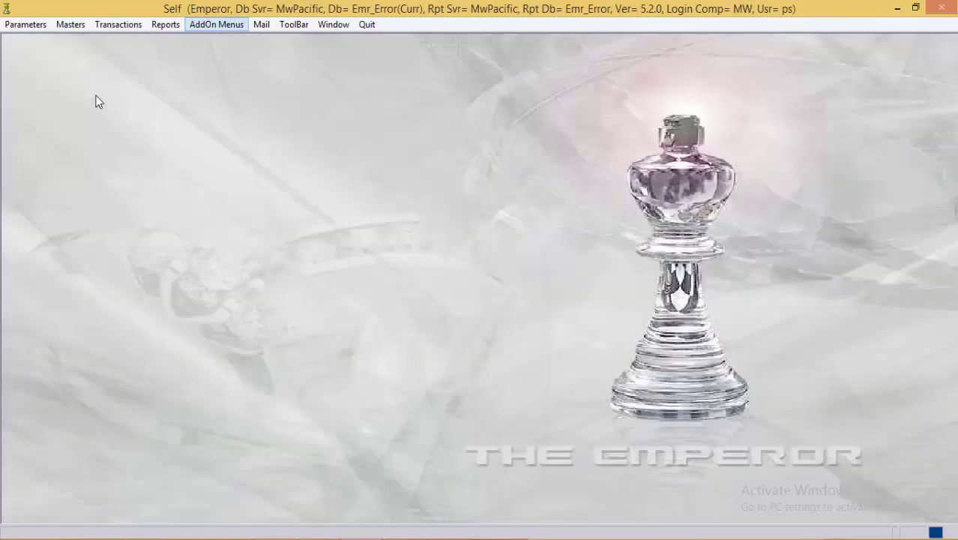
Step: Bring up the list of available design masters
click(71, 23)
mouse_move(136, 76)
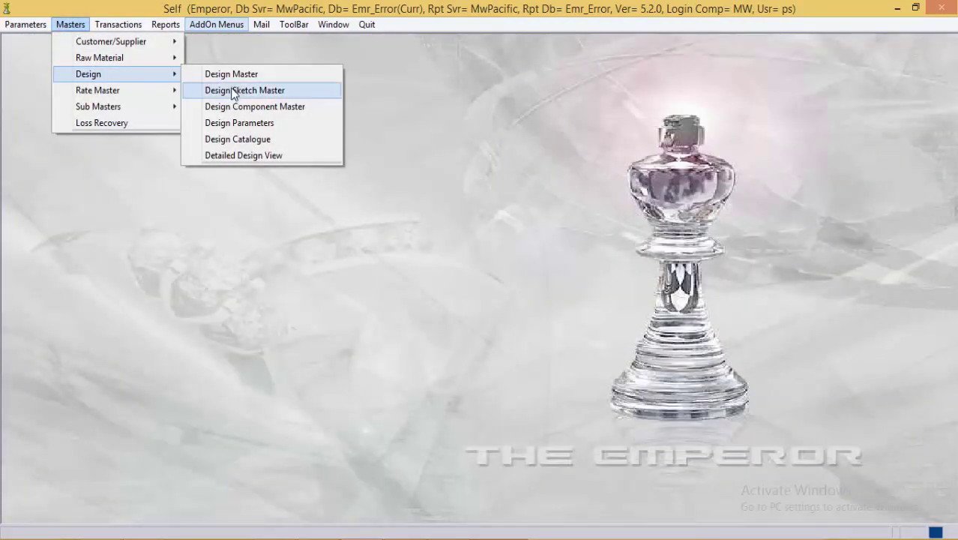